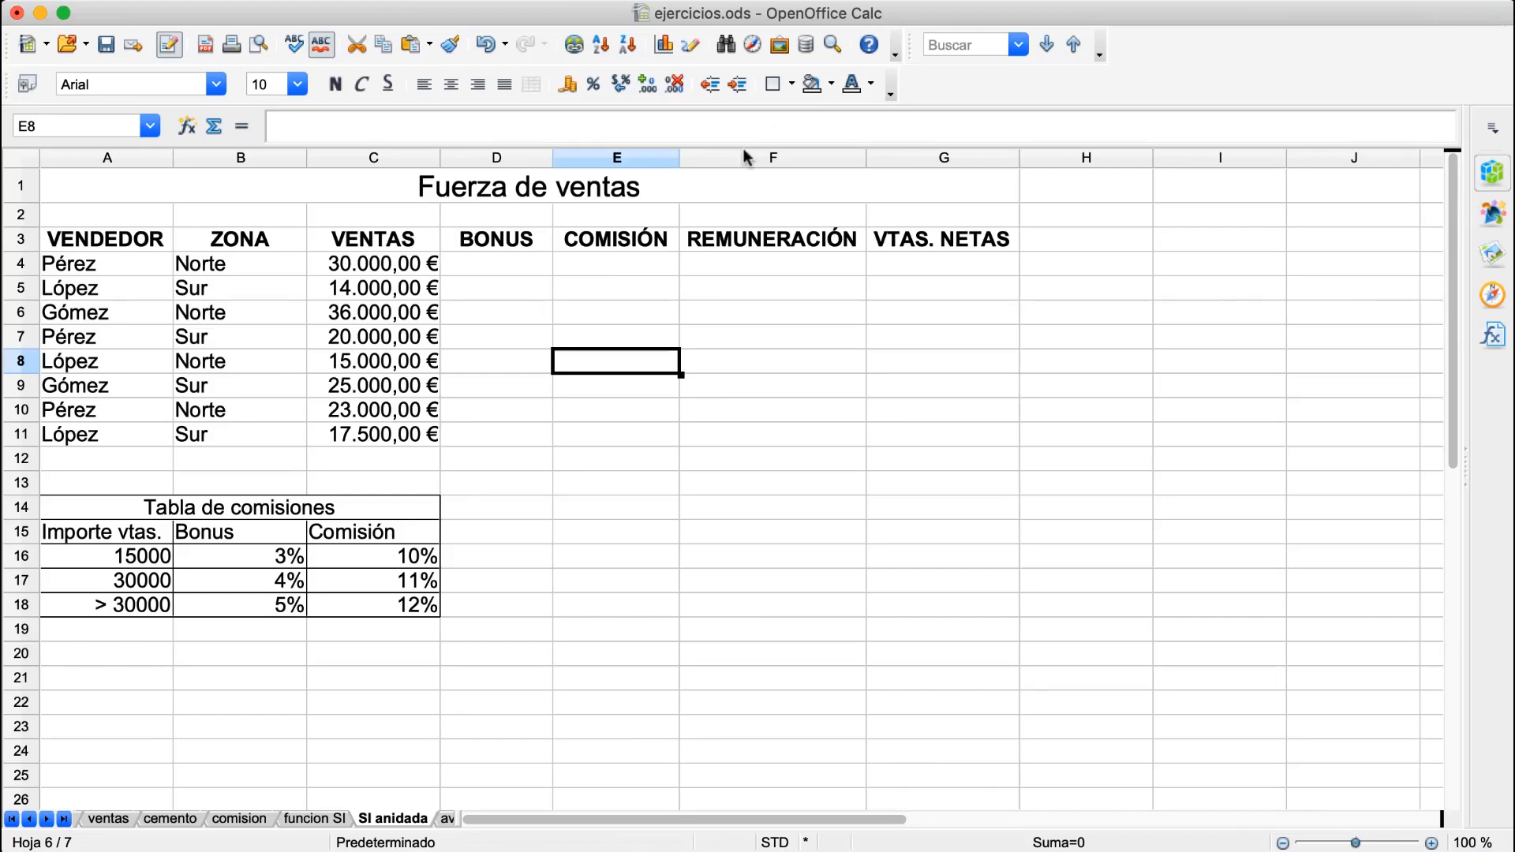
Step: Start a SI function in cell D4 of the BONUS column with the function wizard
click(495, 270)
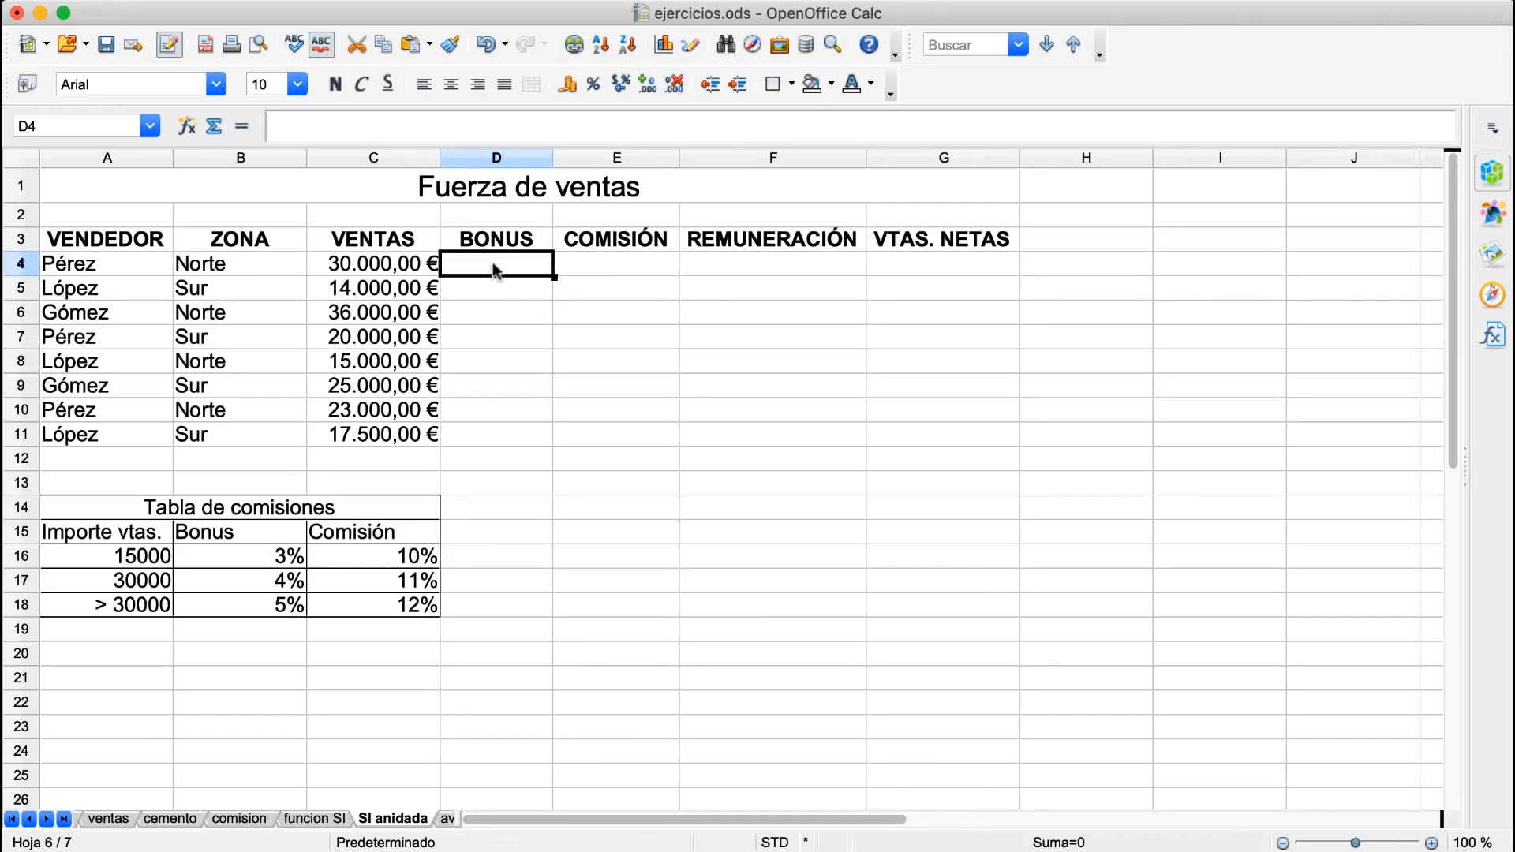
click(187, 126)
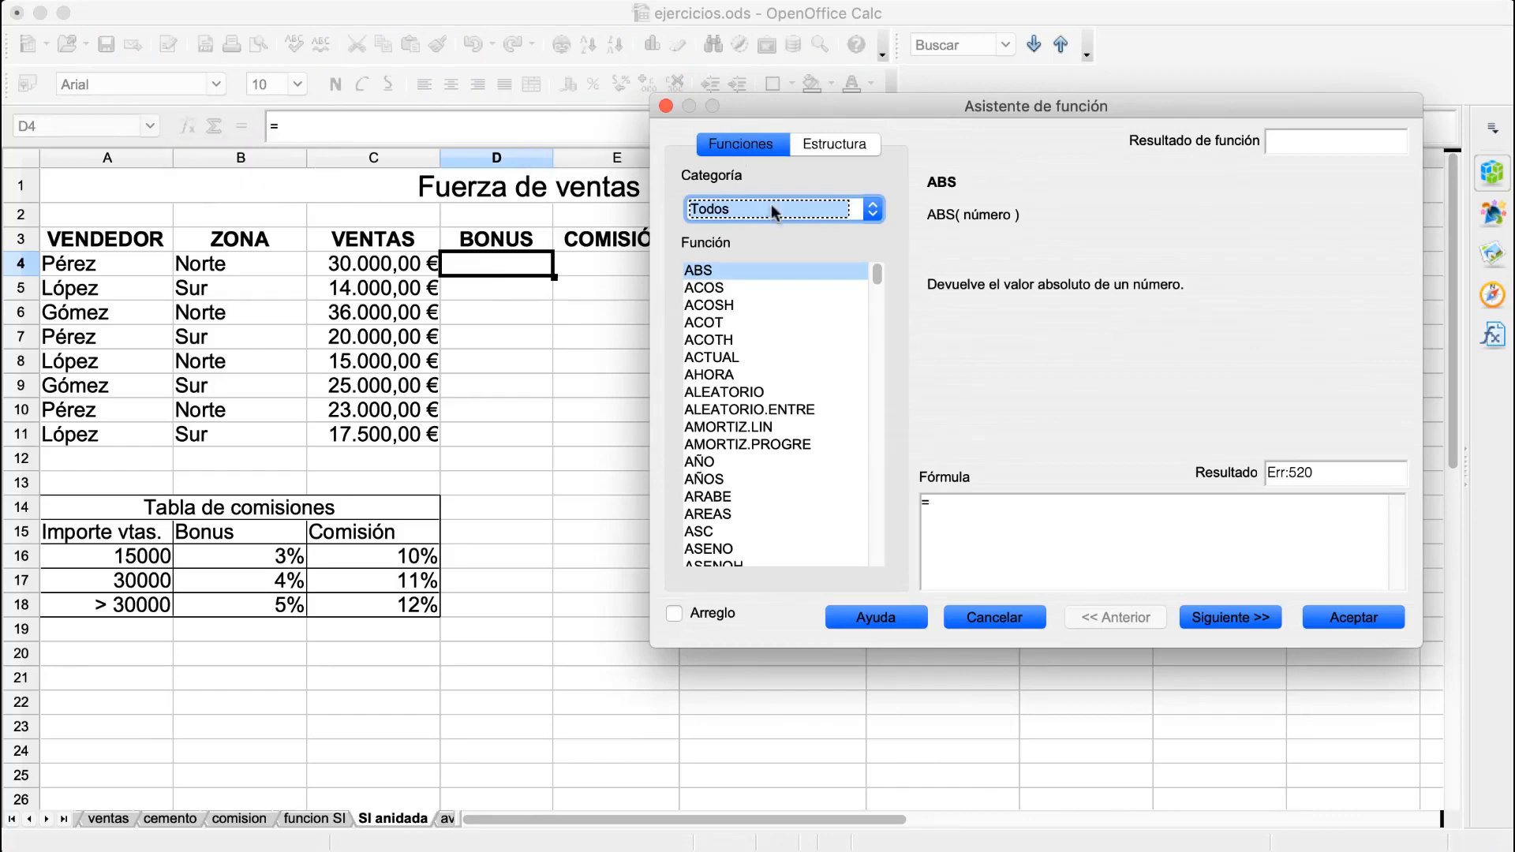
scroll(816, 480, down, 20)
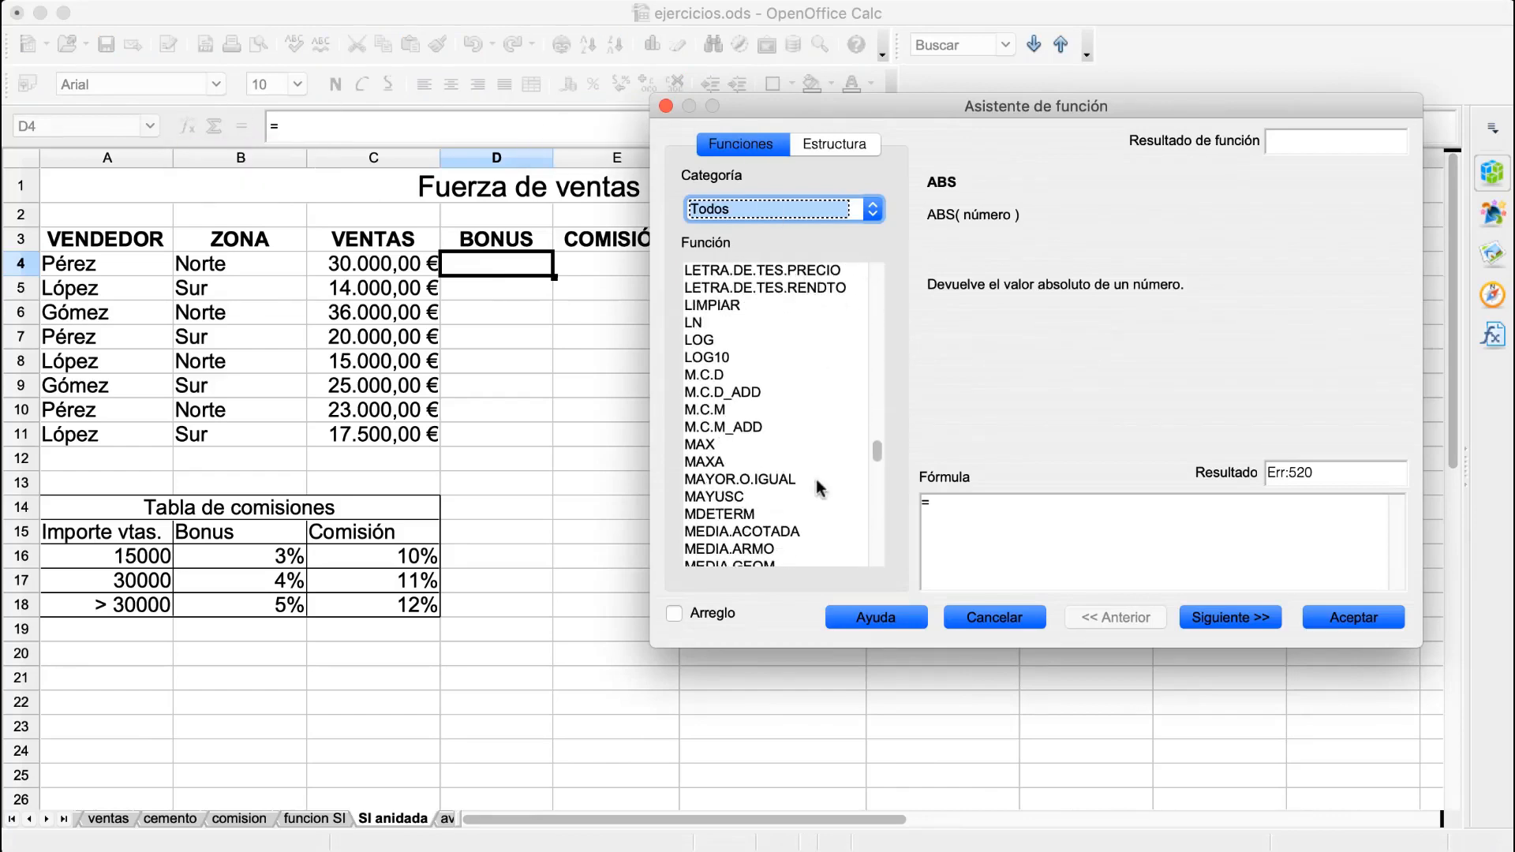
scroll(816, 480, down, 20)
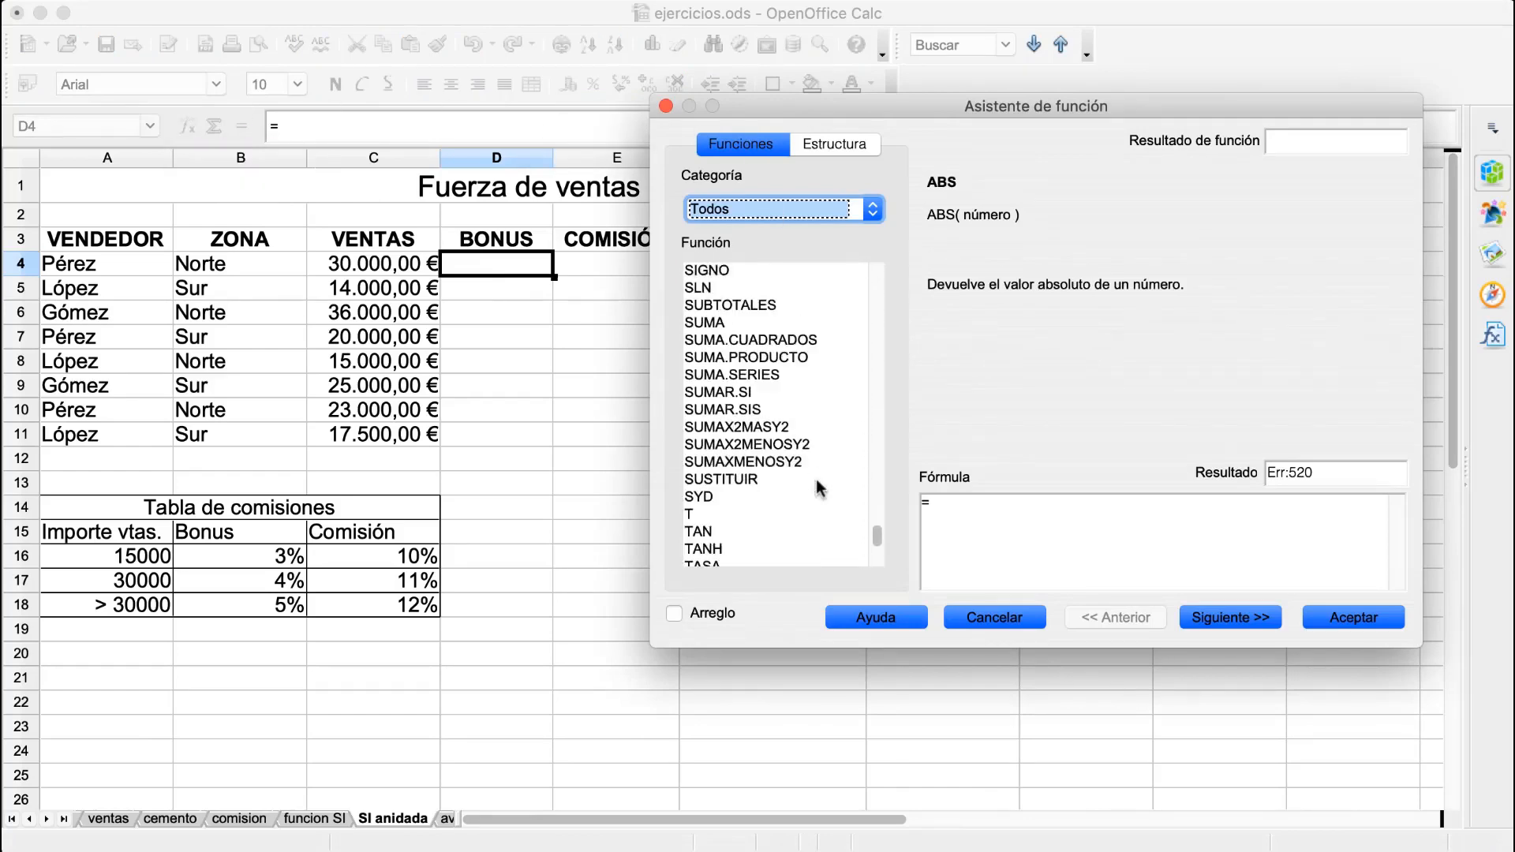
scroll(816, 479, down, 1)
scroll(816, 480, up, 8)
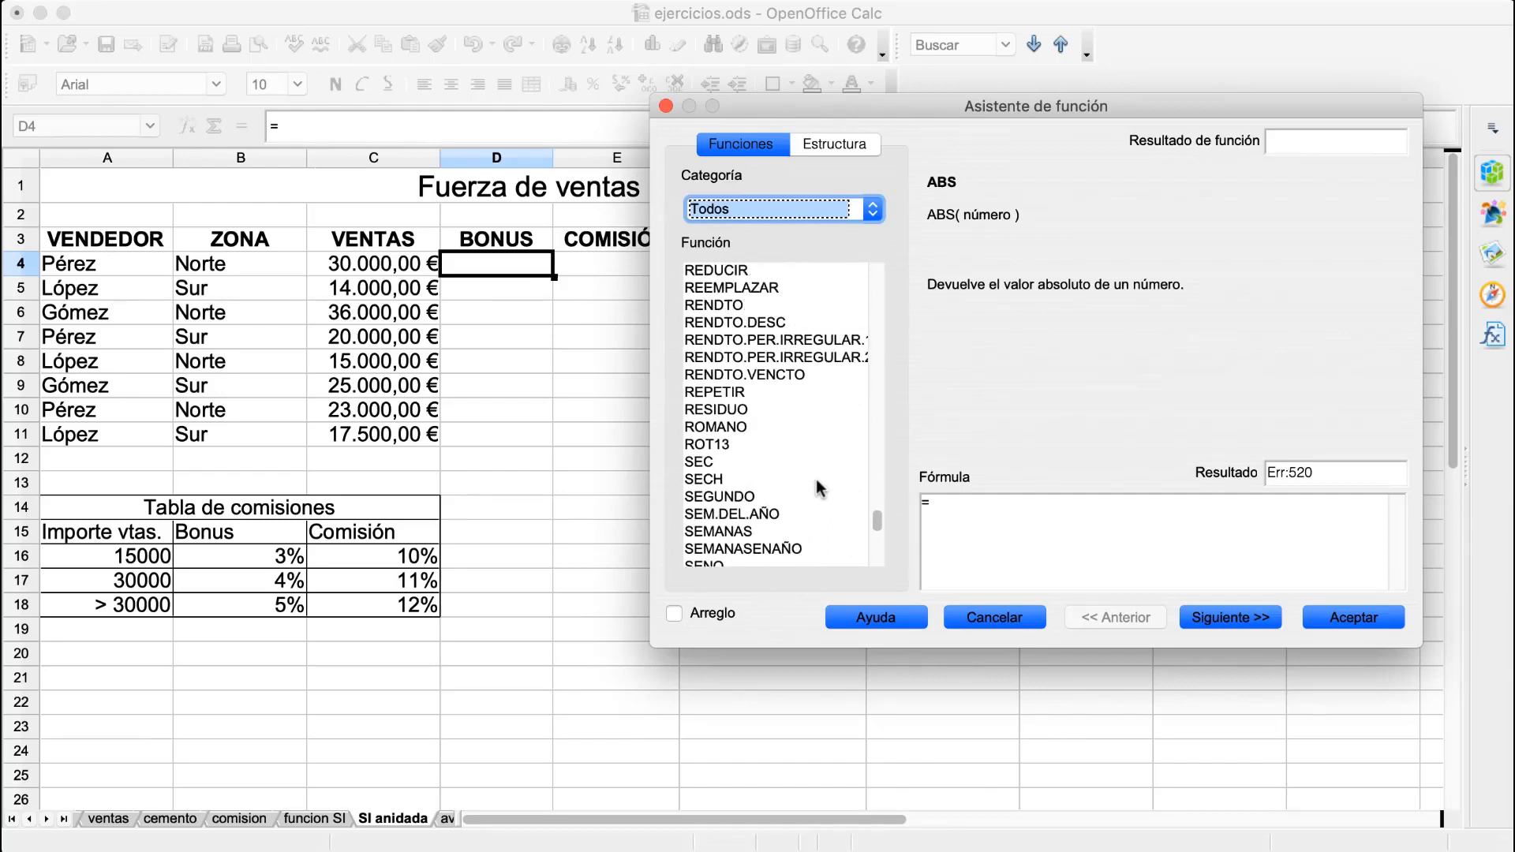
scroll(816, 482, down, 7)
click(699, 469)
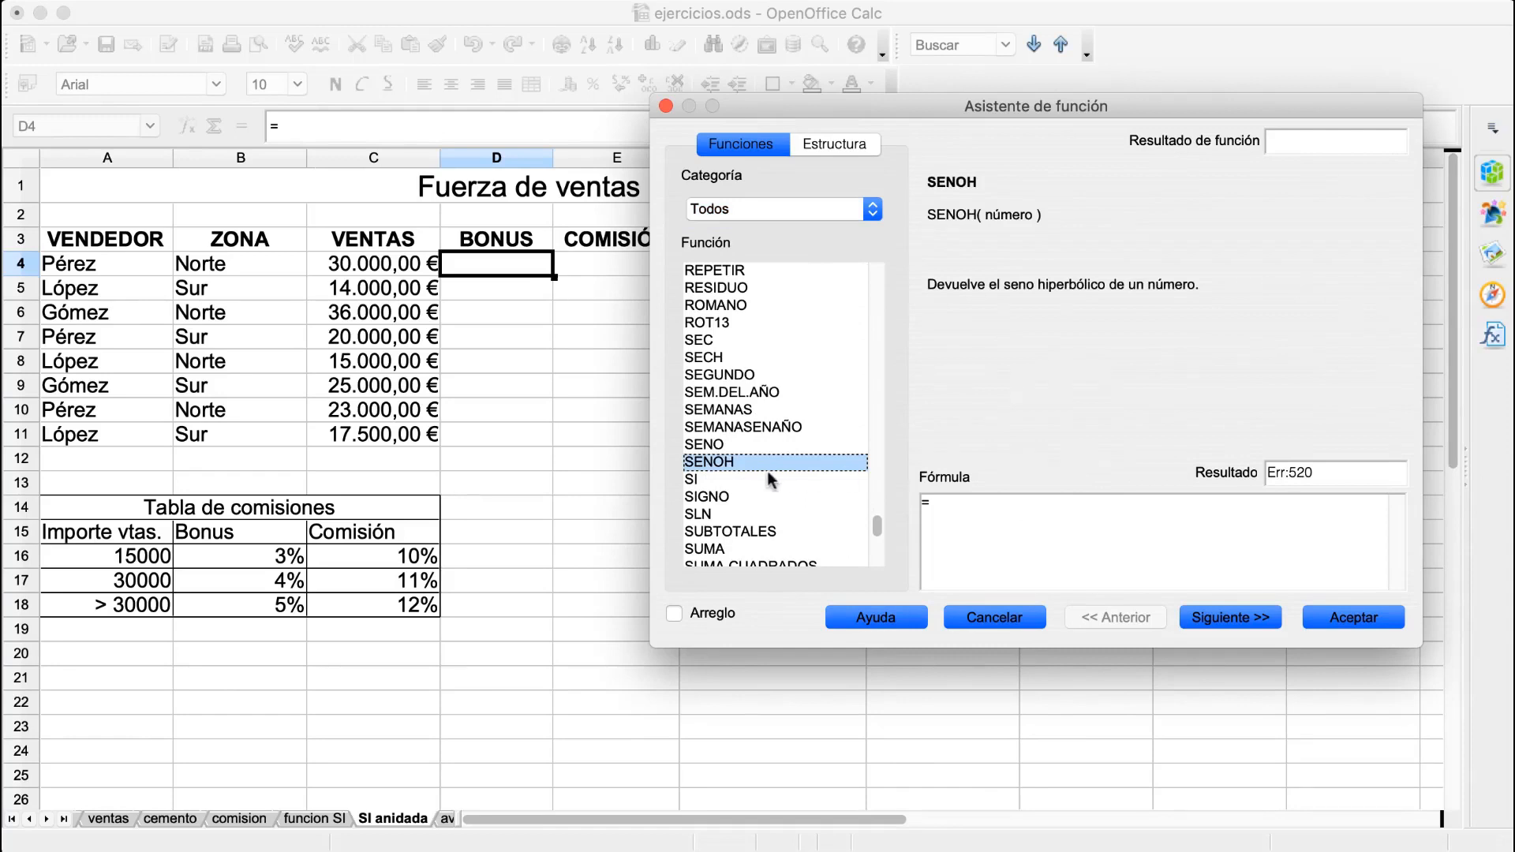
click(723, 480)
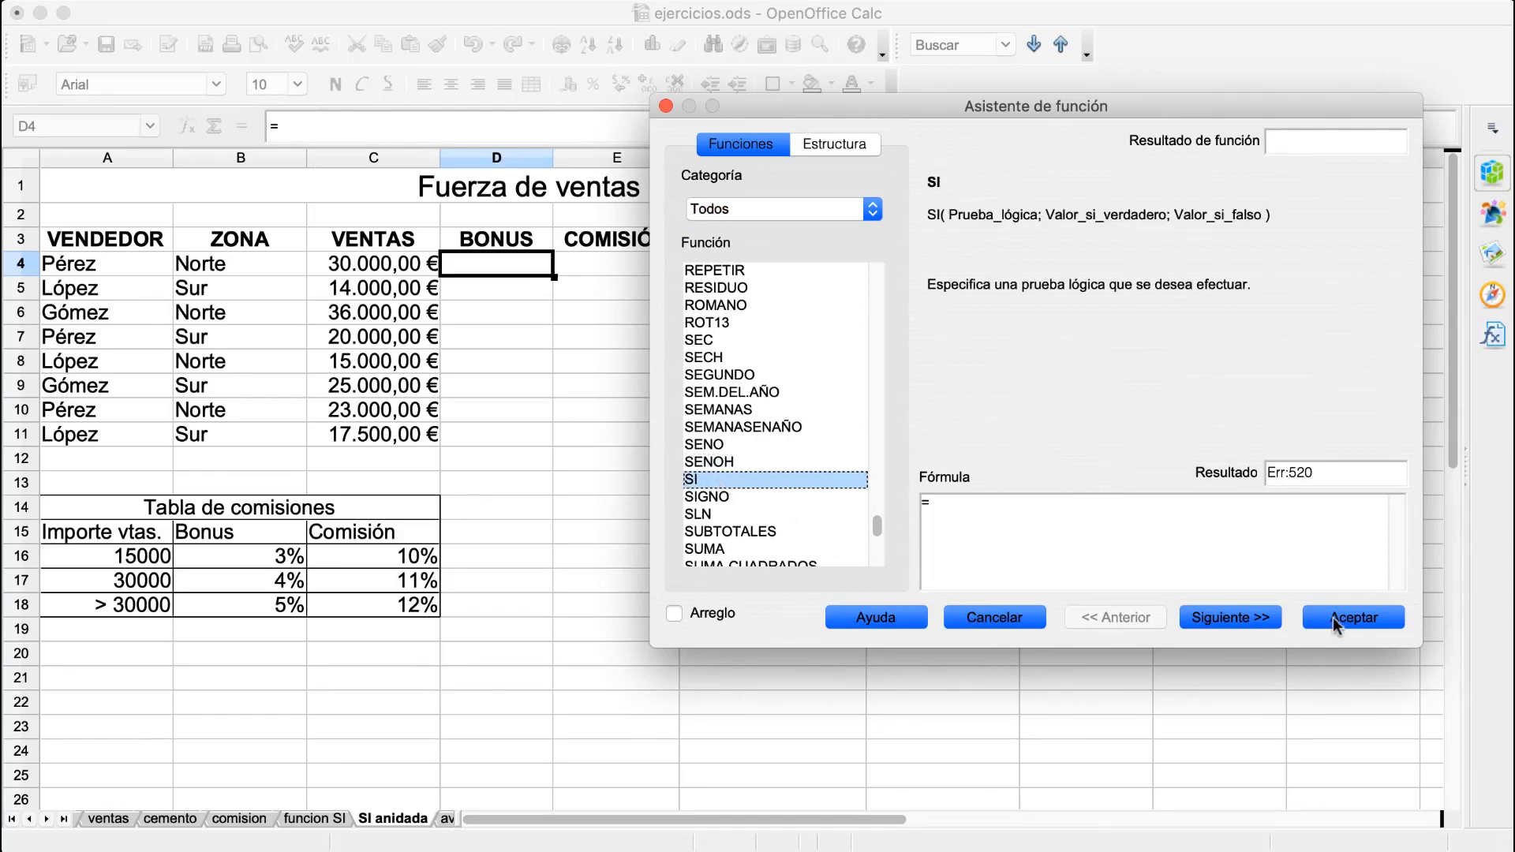
click(1232, 617)
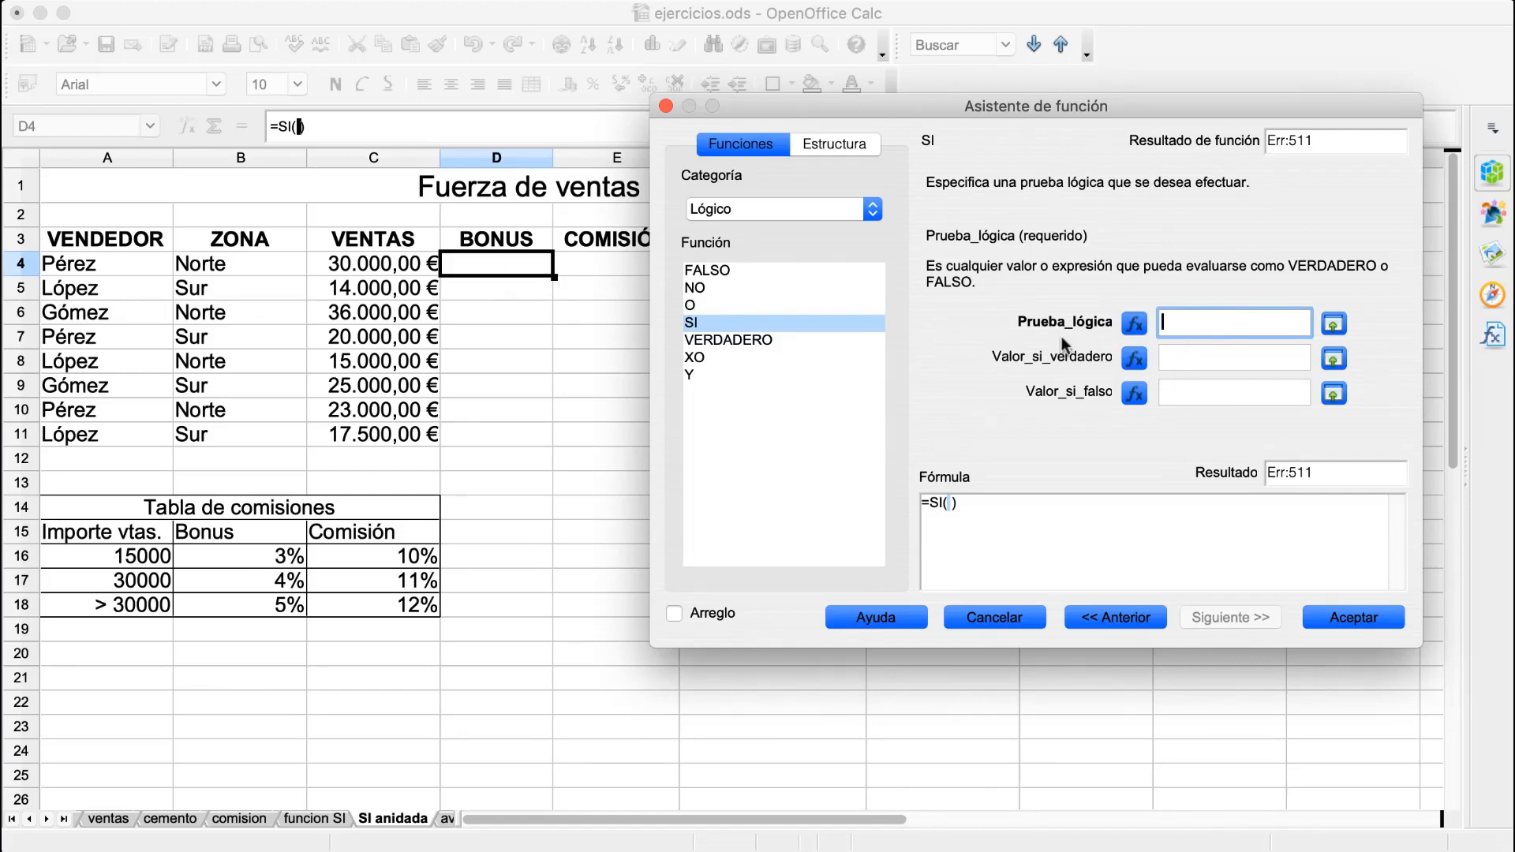
Step: Set the SI function's logical test to C4<=$A$16, with the table cell as an absolute reference
click(355, 266)
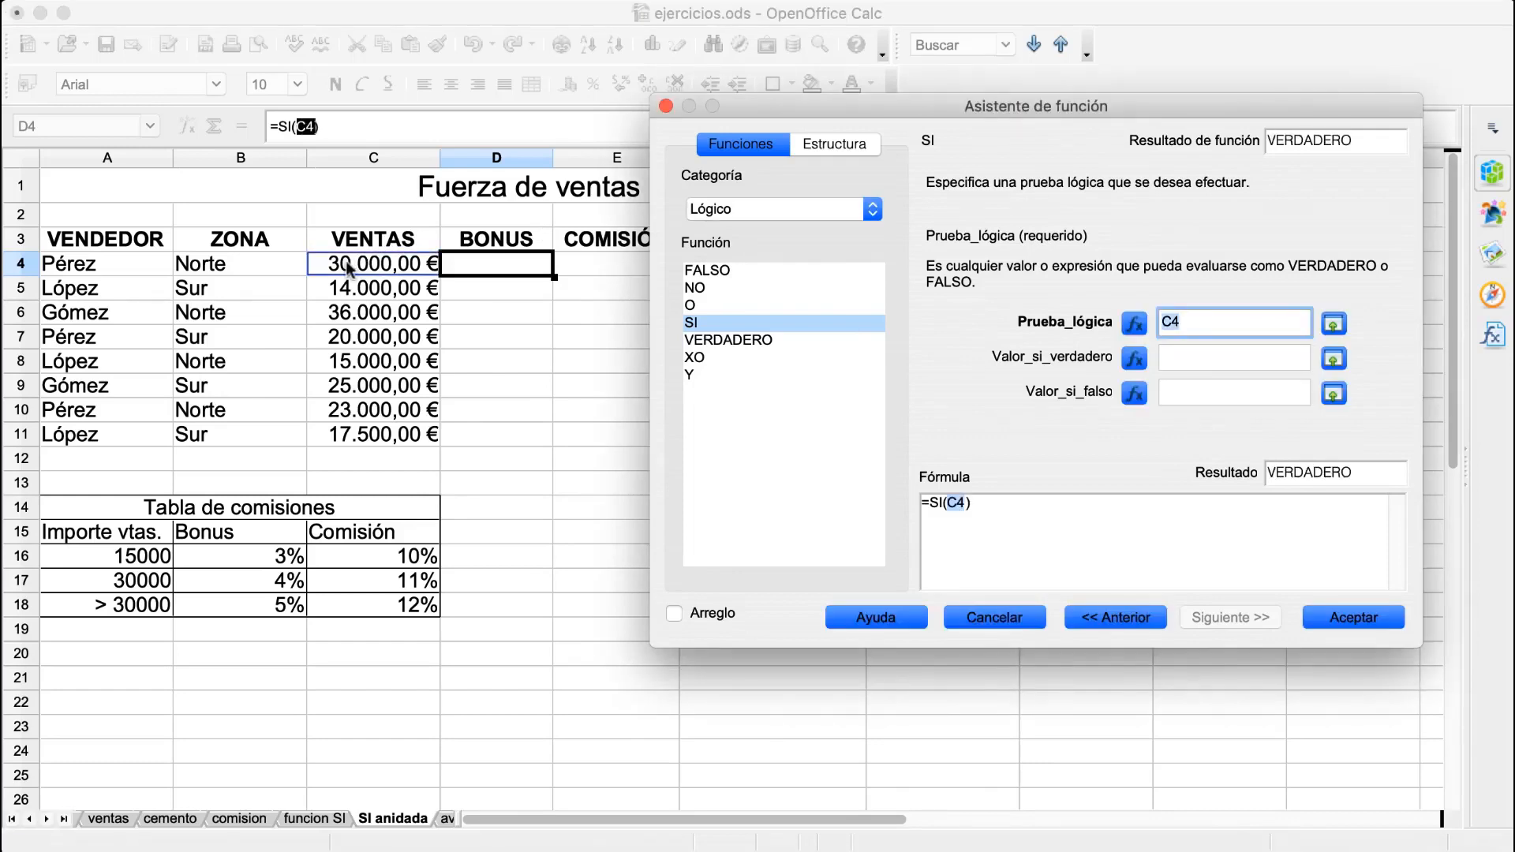
key(Right)
text(<=)
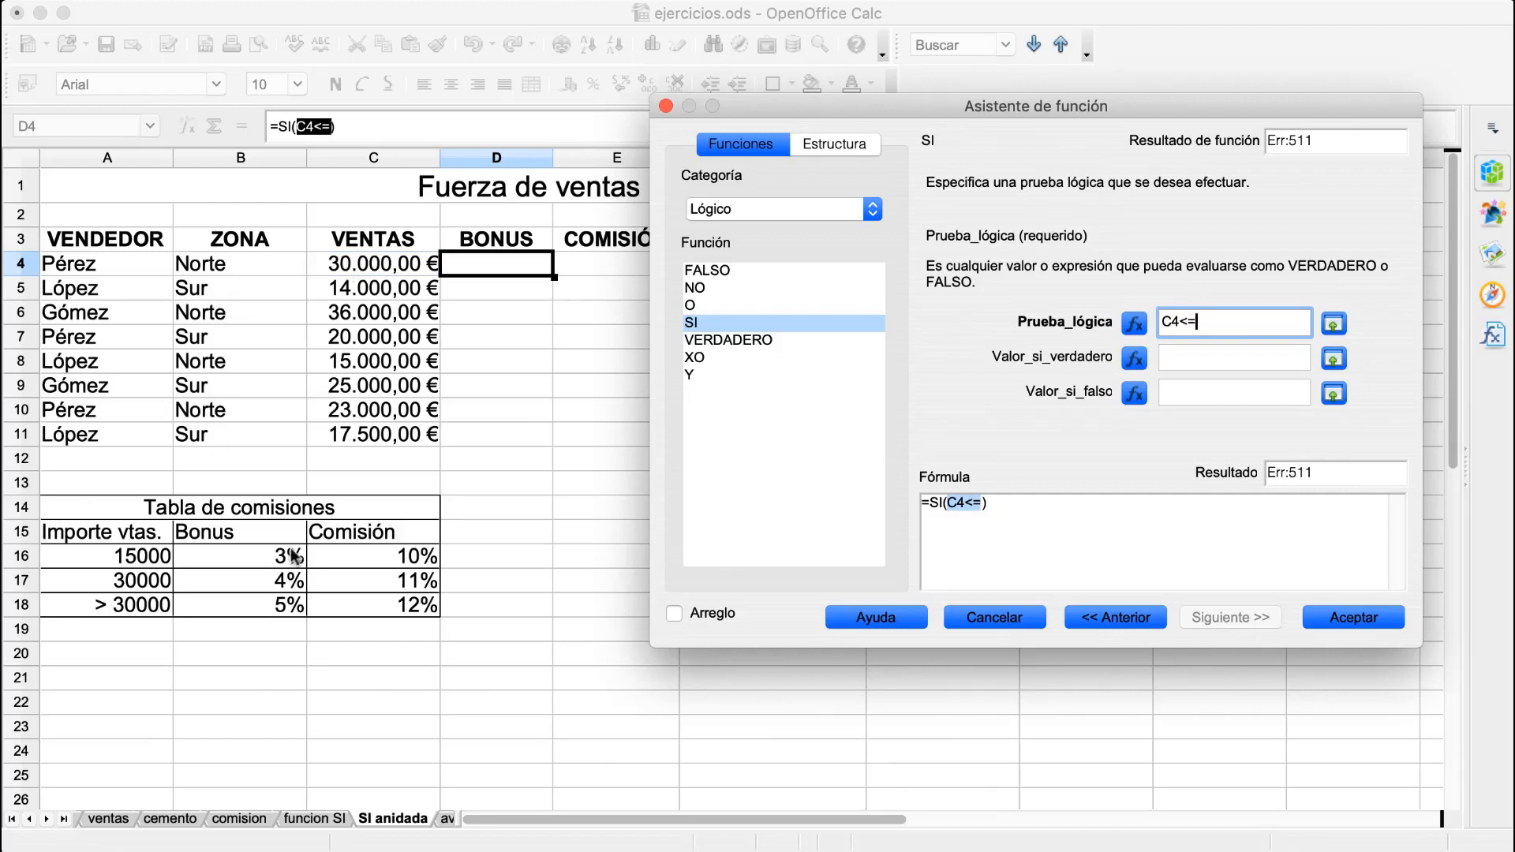
click(136, 562)
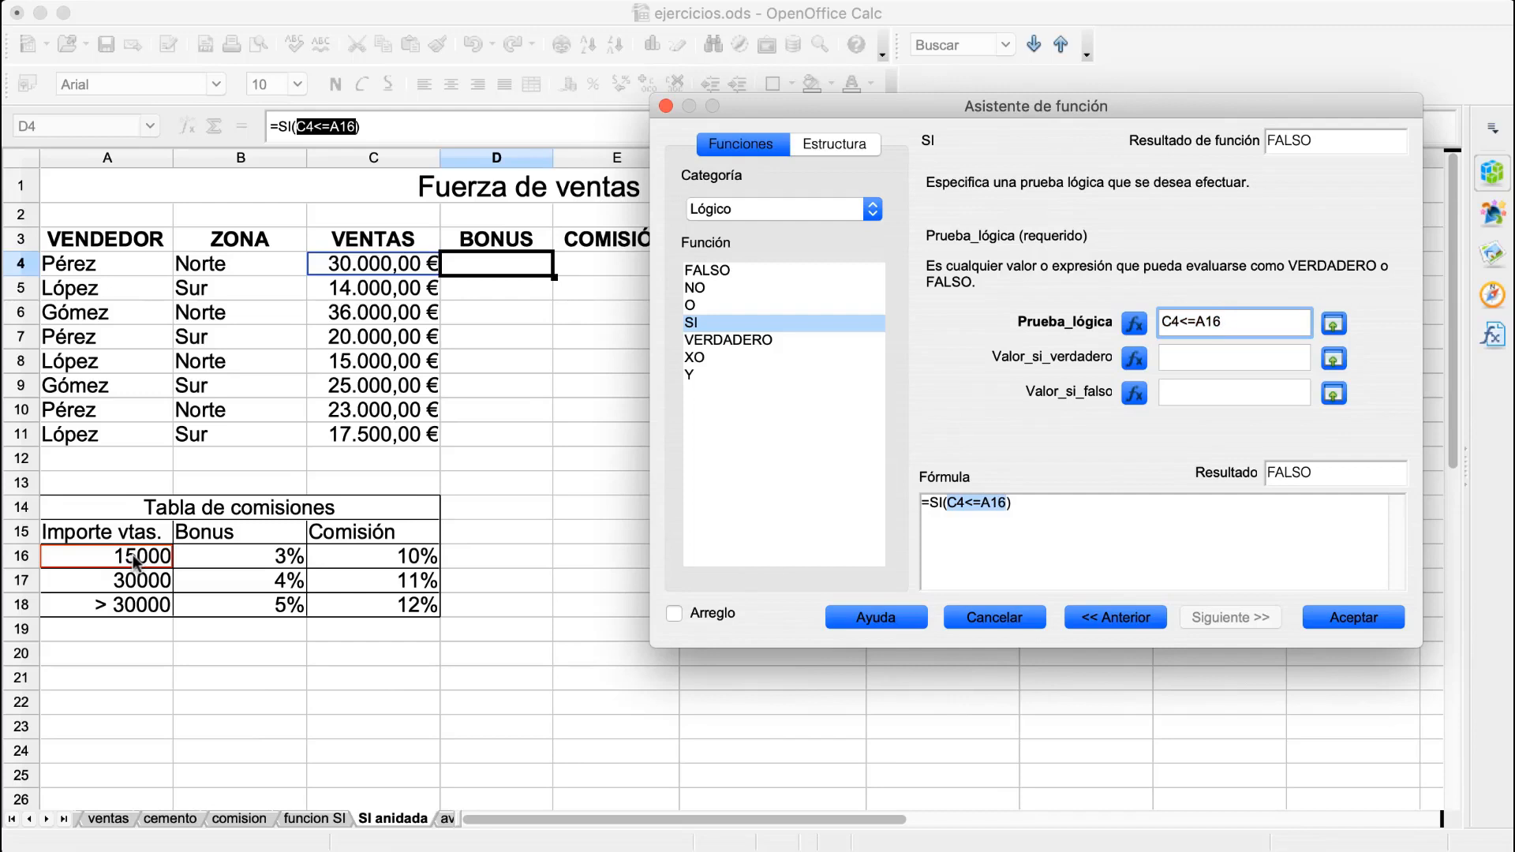
key(Left)
key(Left)
text($)
key(Left)
key(Left)
text($)
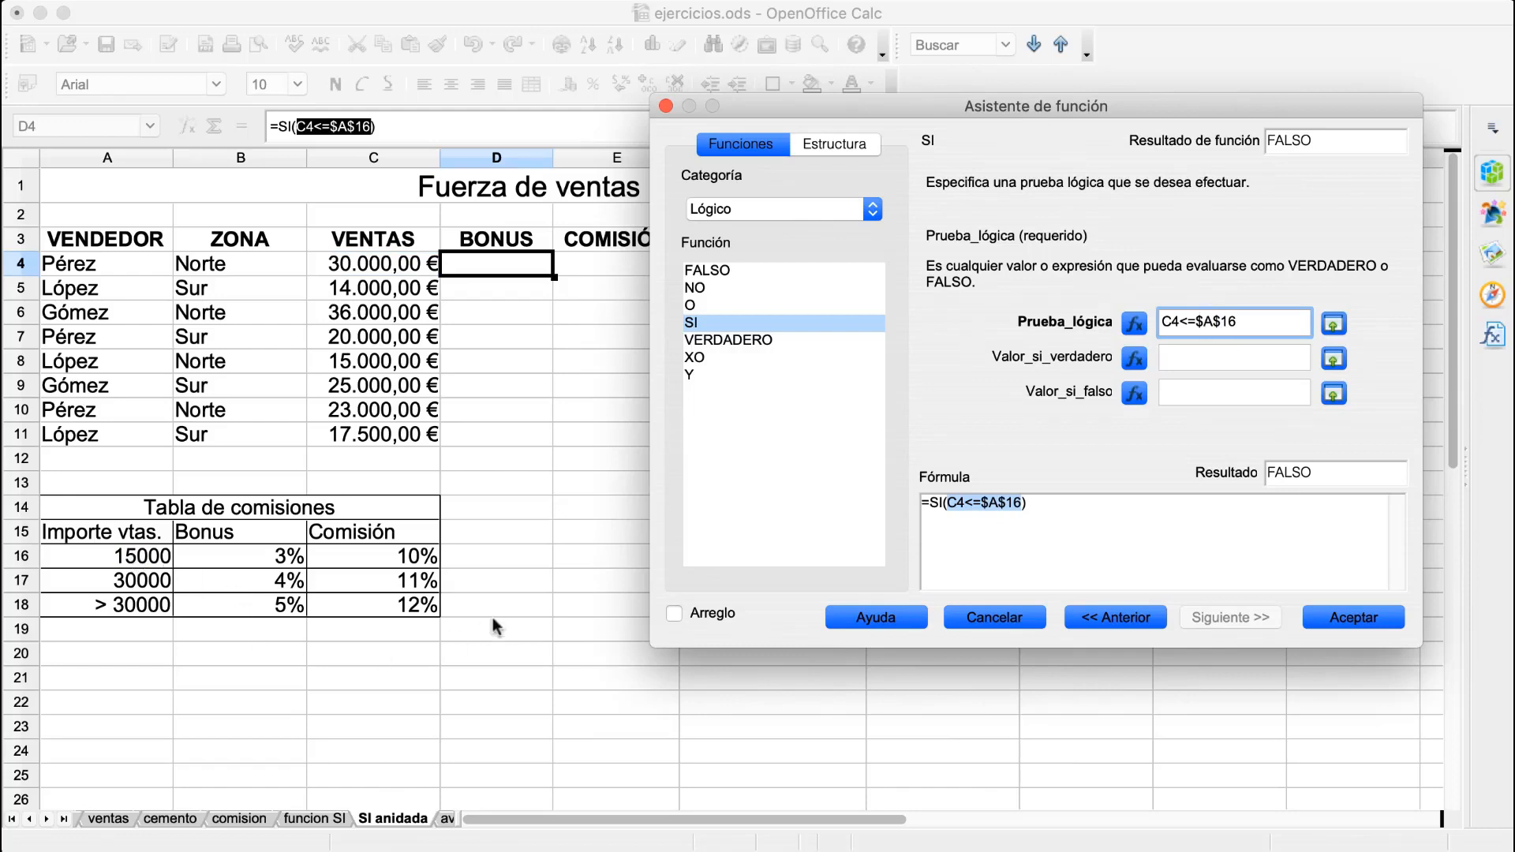
Step: Set the SI function's value if true to the absolute reference $B$16
click(1211, 362)
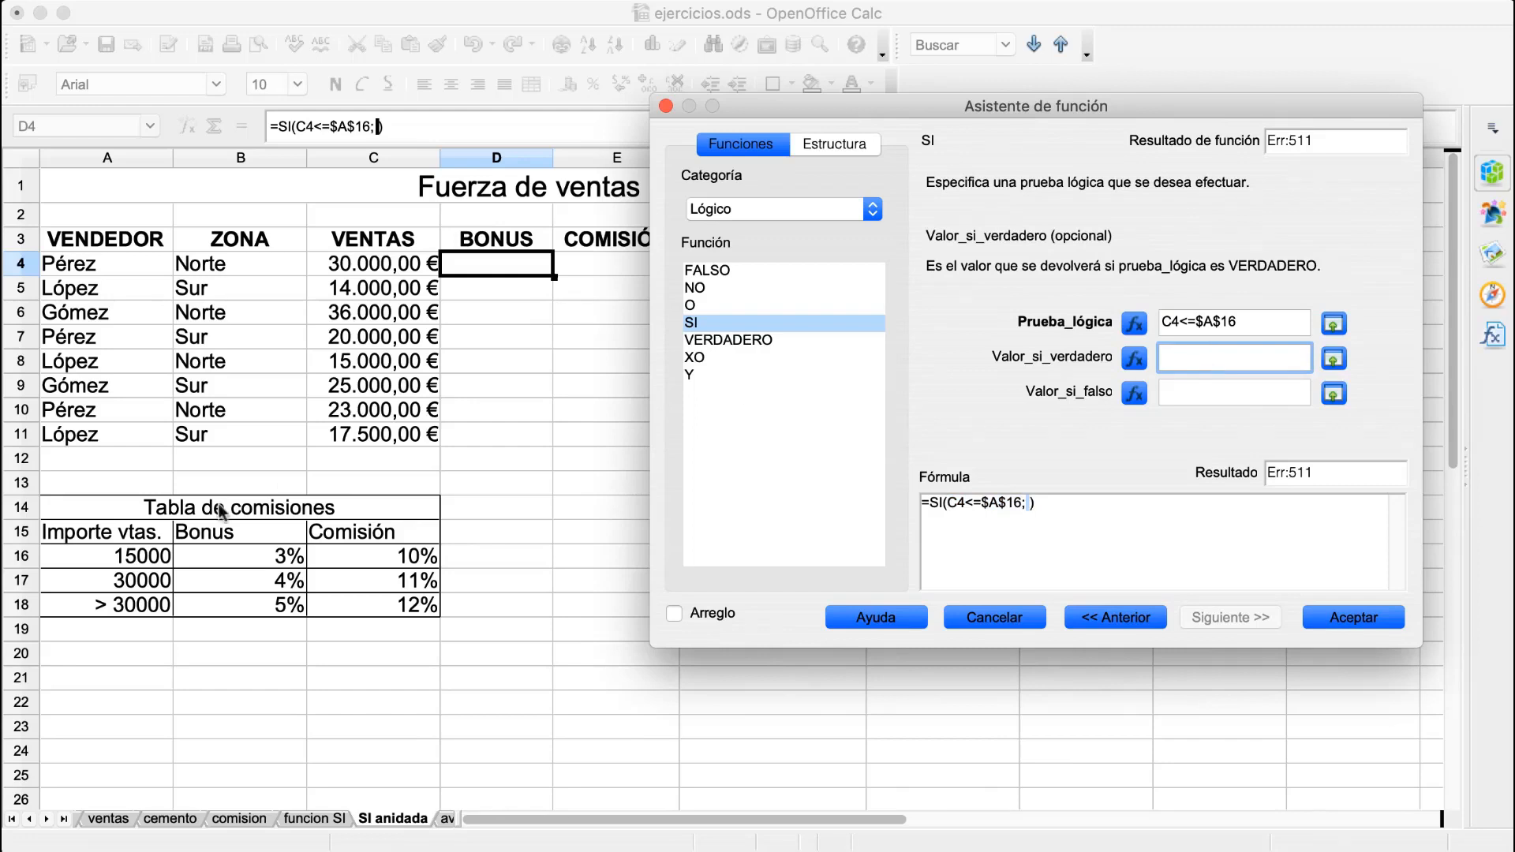
click(266, 558)
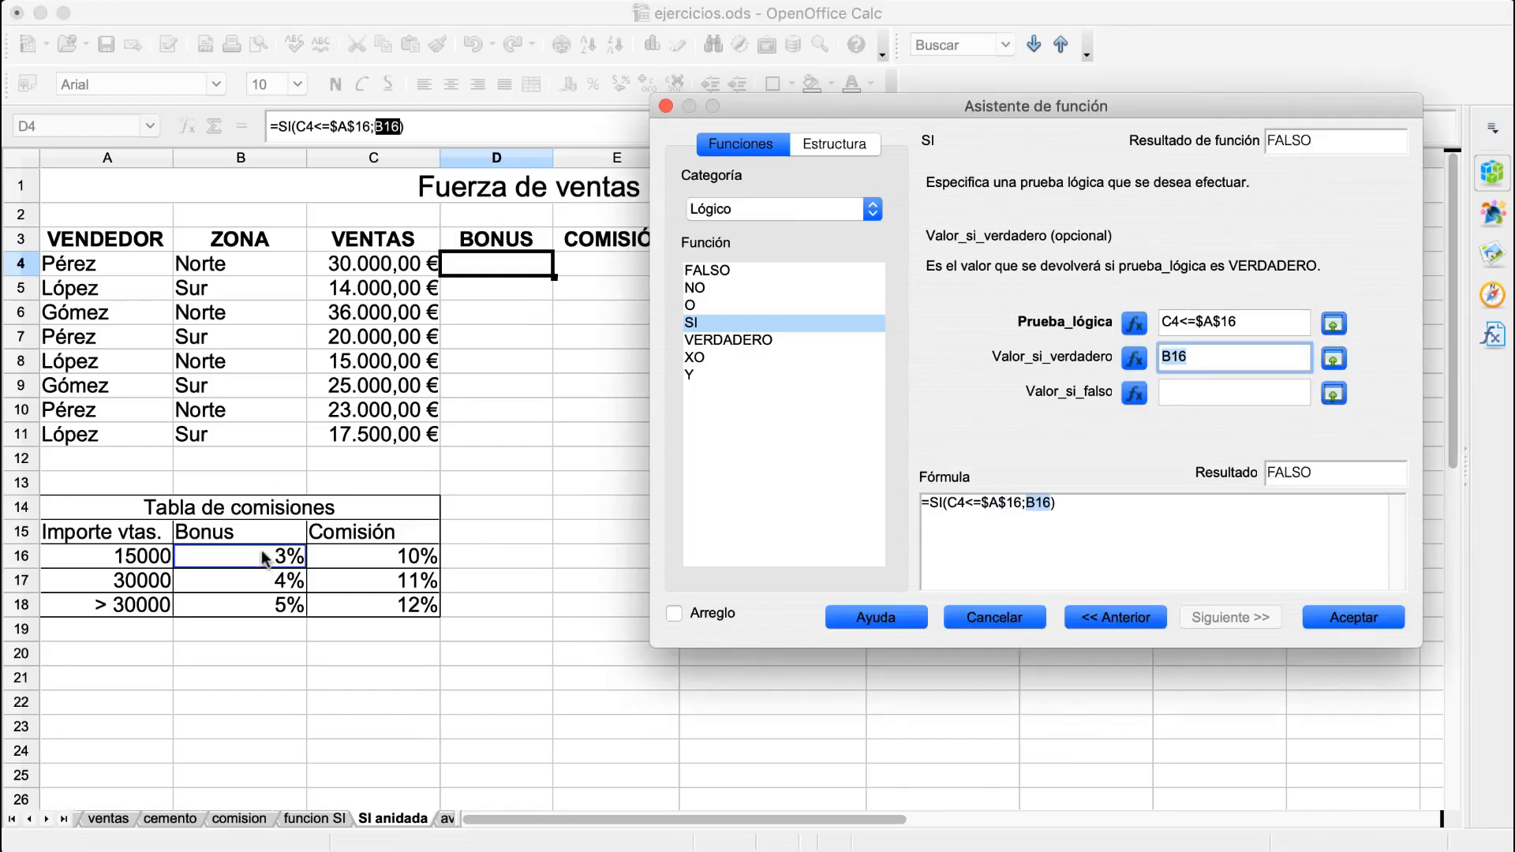
key(Home)
text($)
key(Right)
text($)
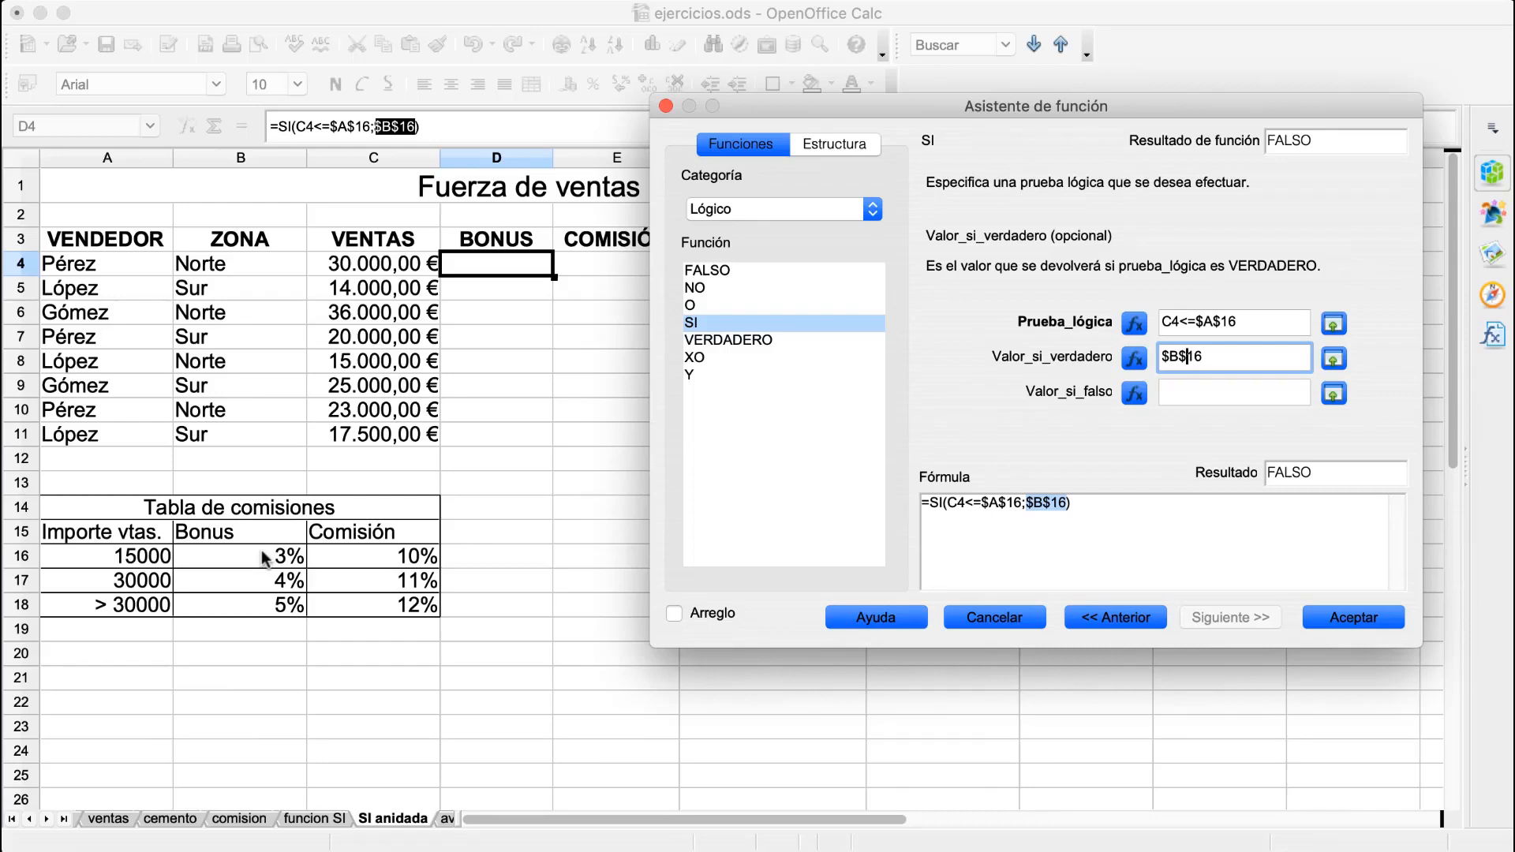
Step: Nest a second SI function in the value-if-false argument of the first one
click(1190, 390)
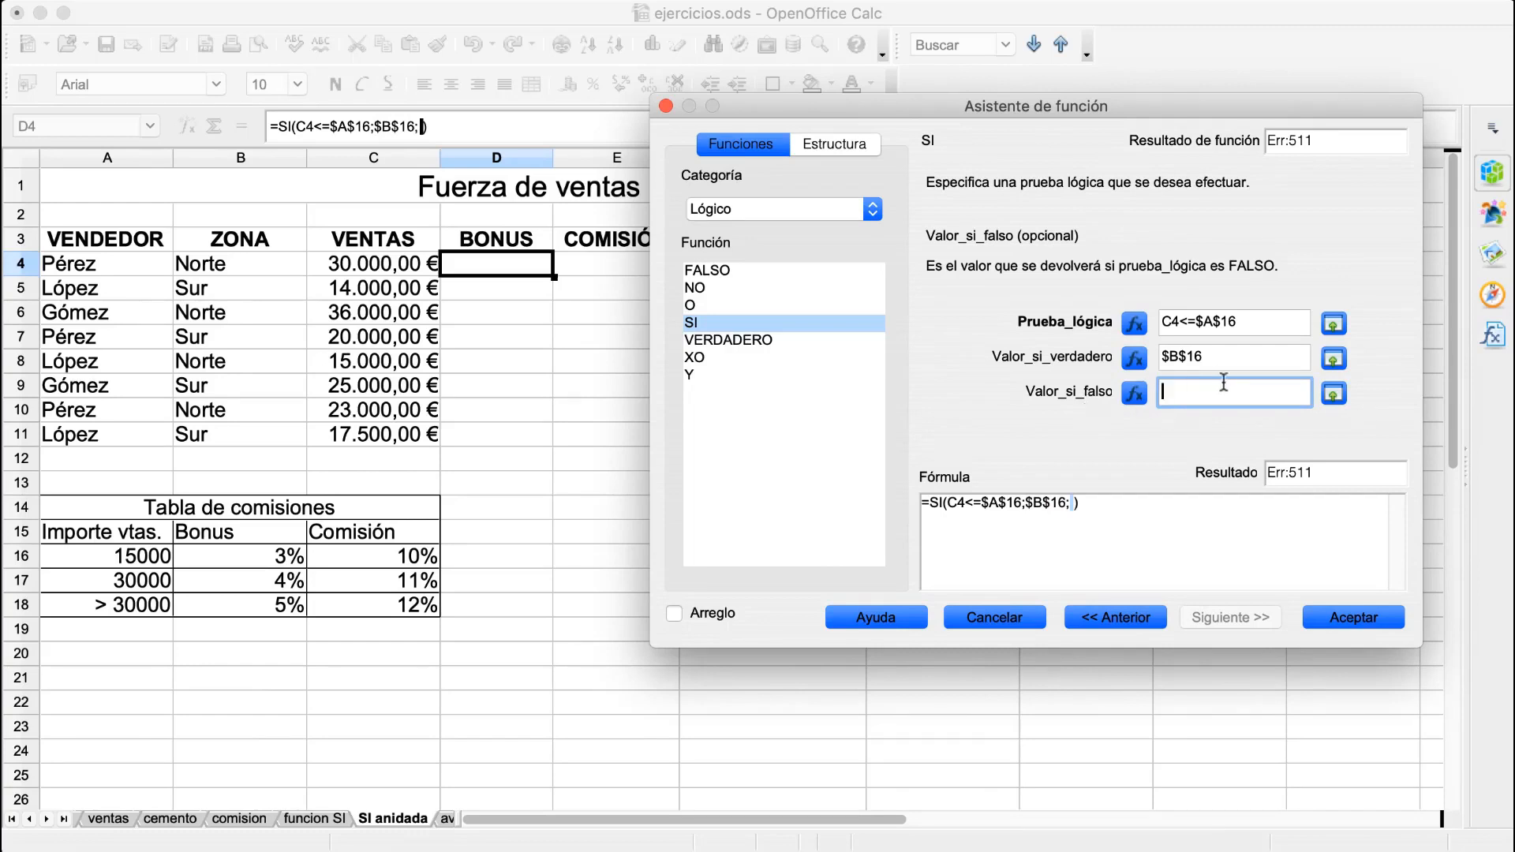
click(1137, 392)
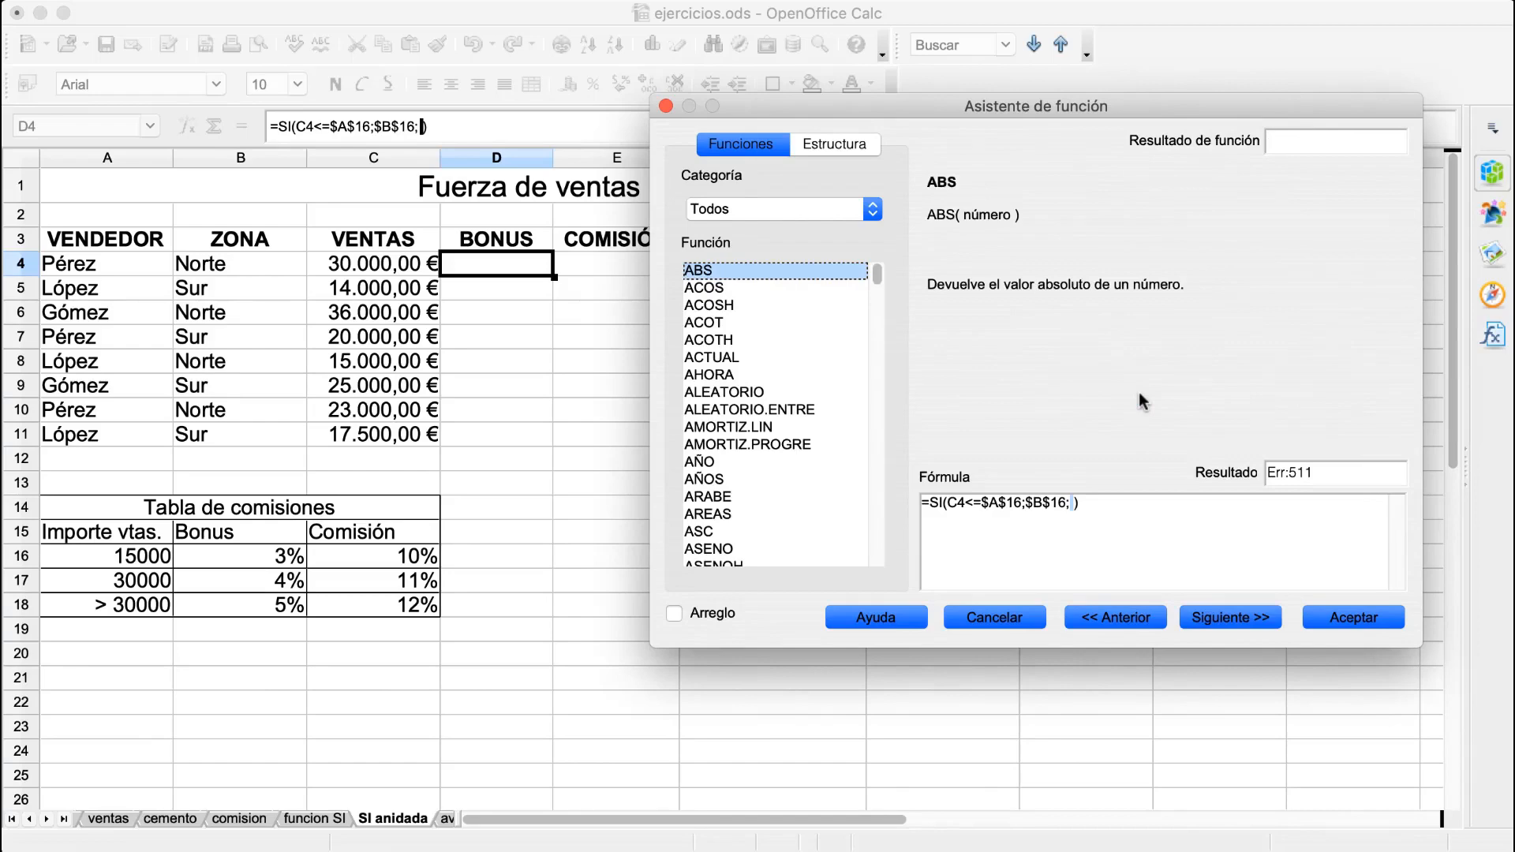
scroll(786, 404, down, 20)
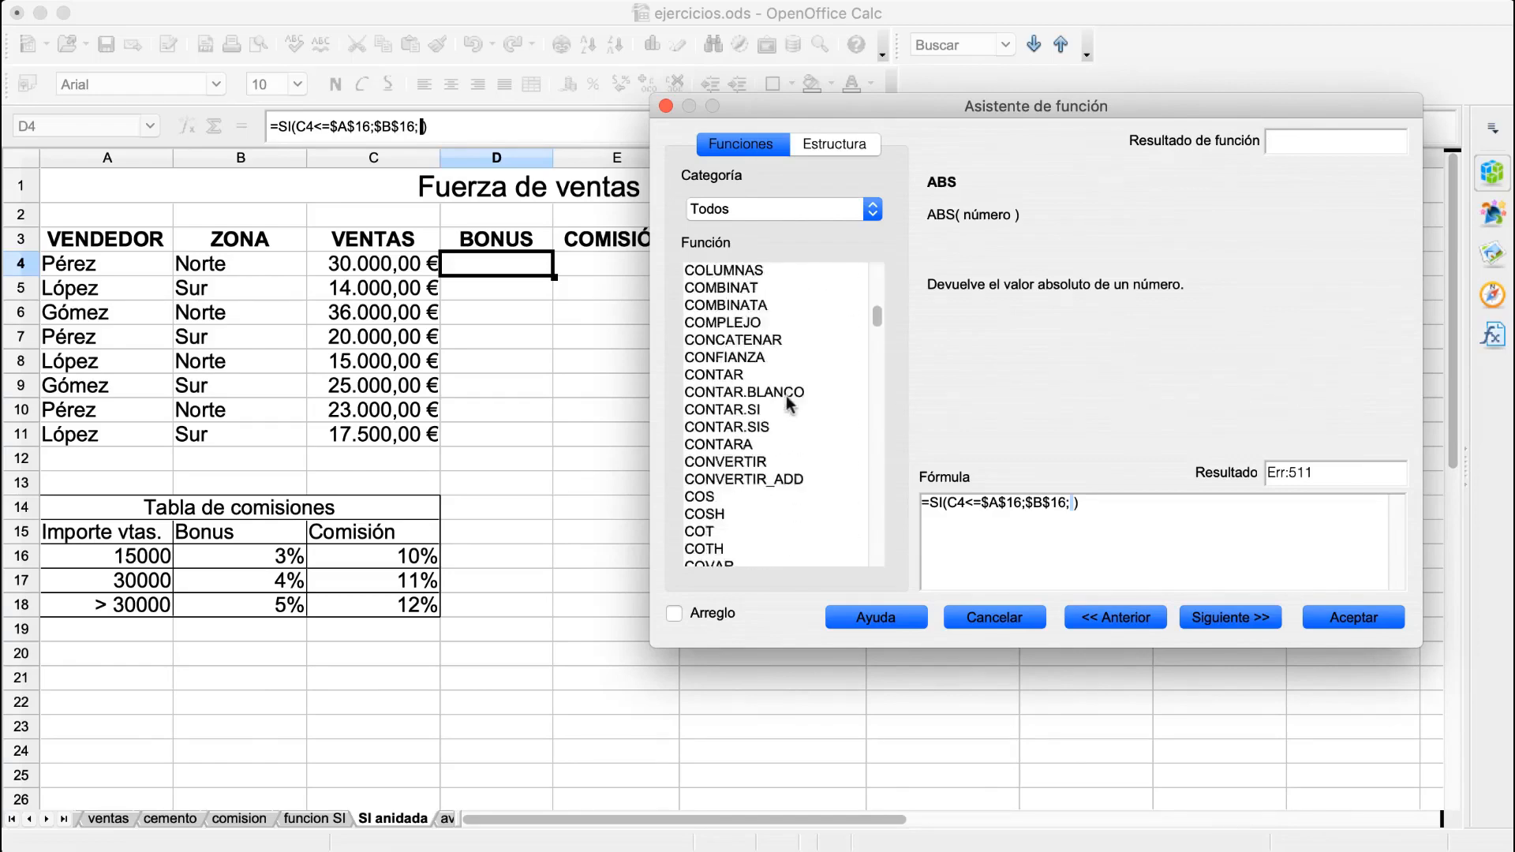
scroll(787, 404, down, 20)
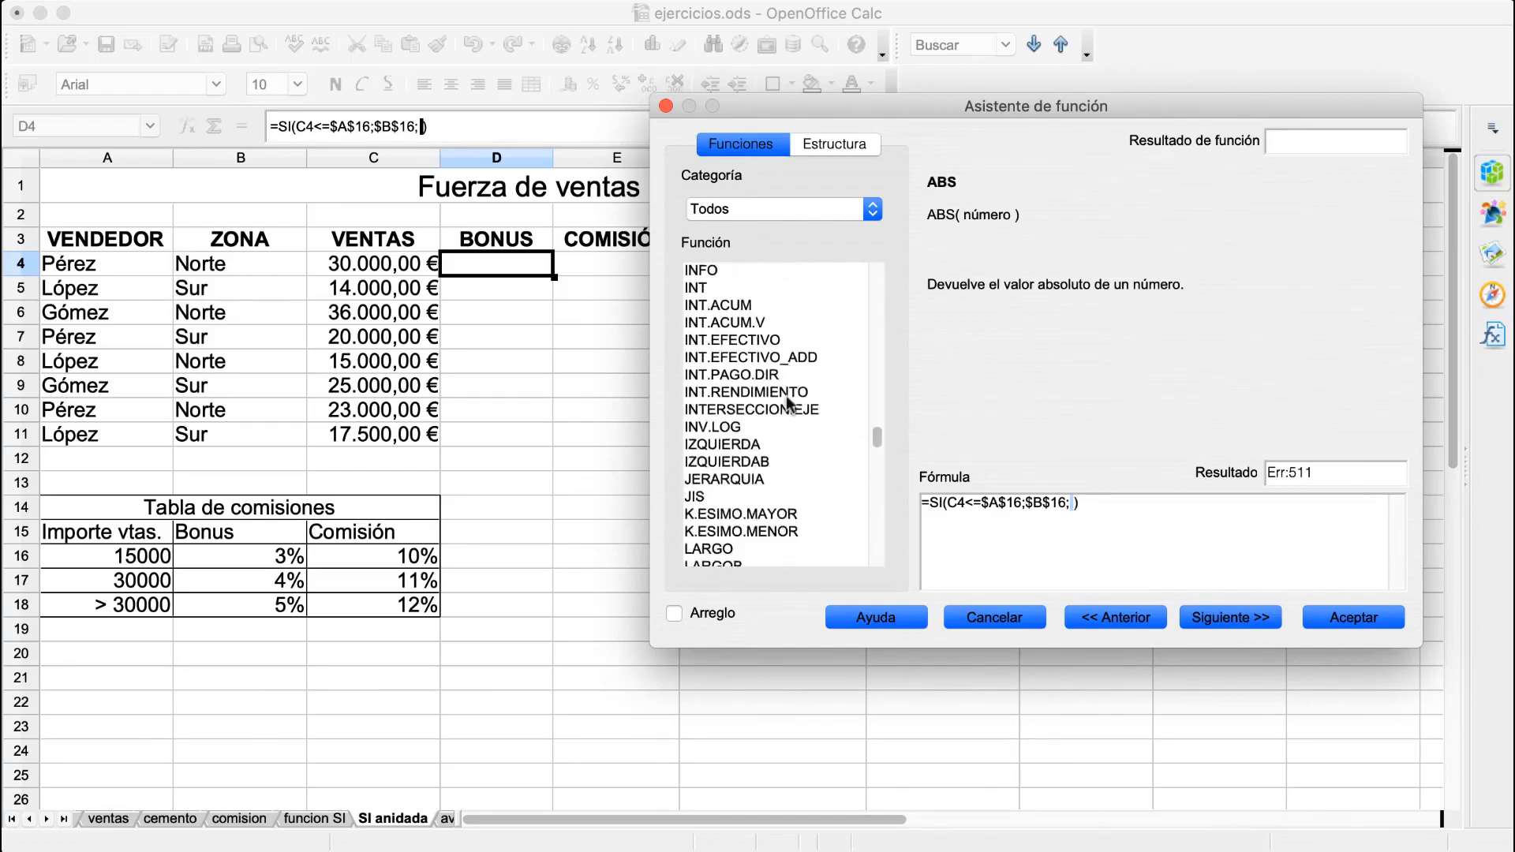
scroll(787, 404, down, 20)
scroll(787, 404, up, 2)
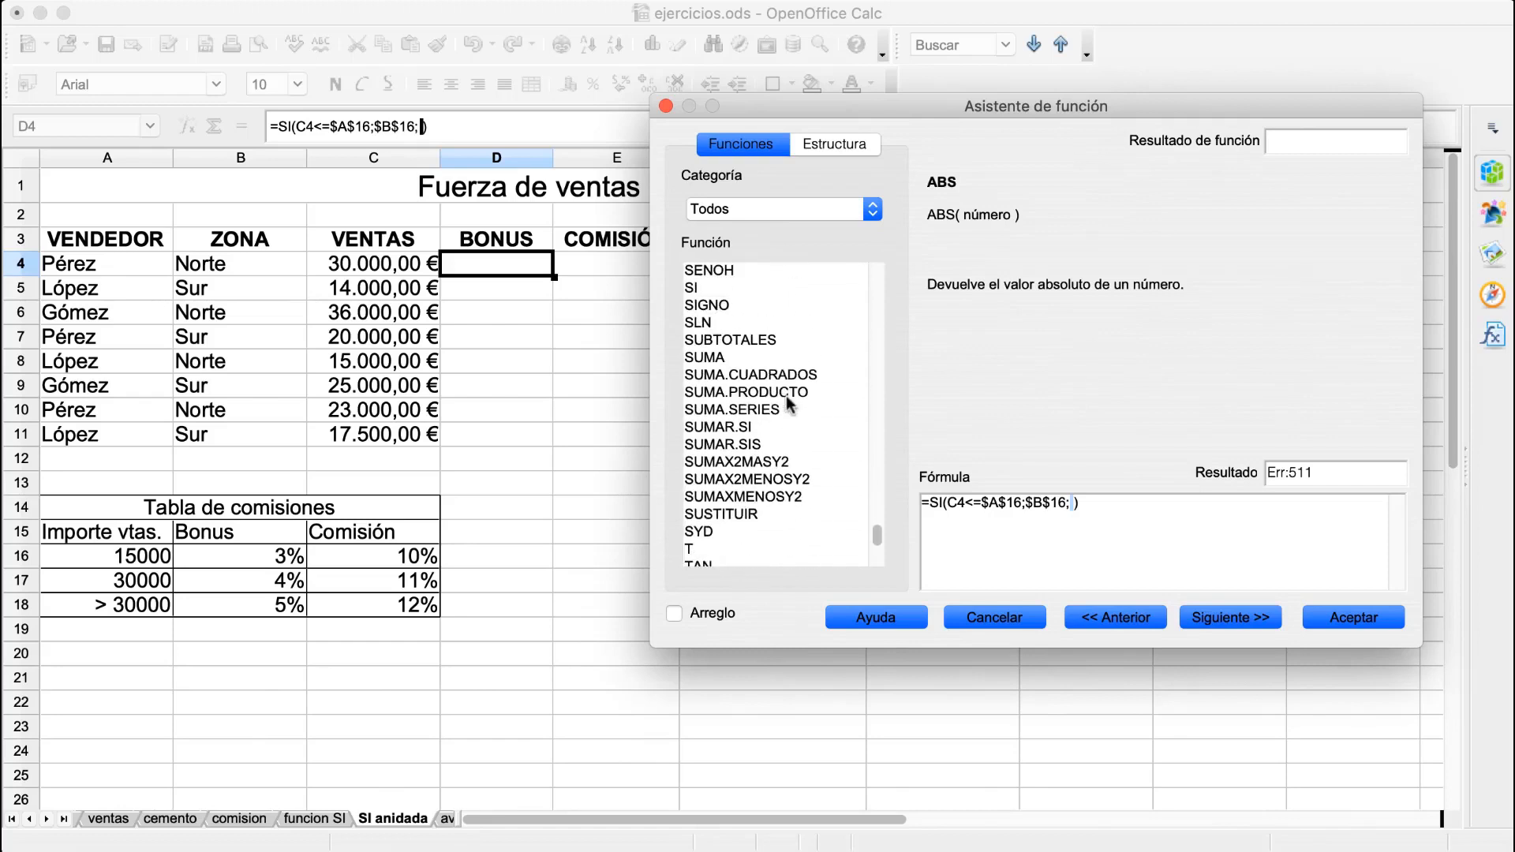
click(695, 288)
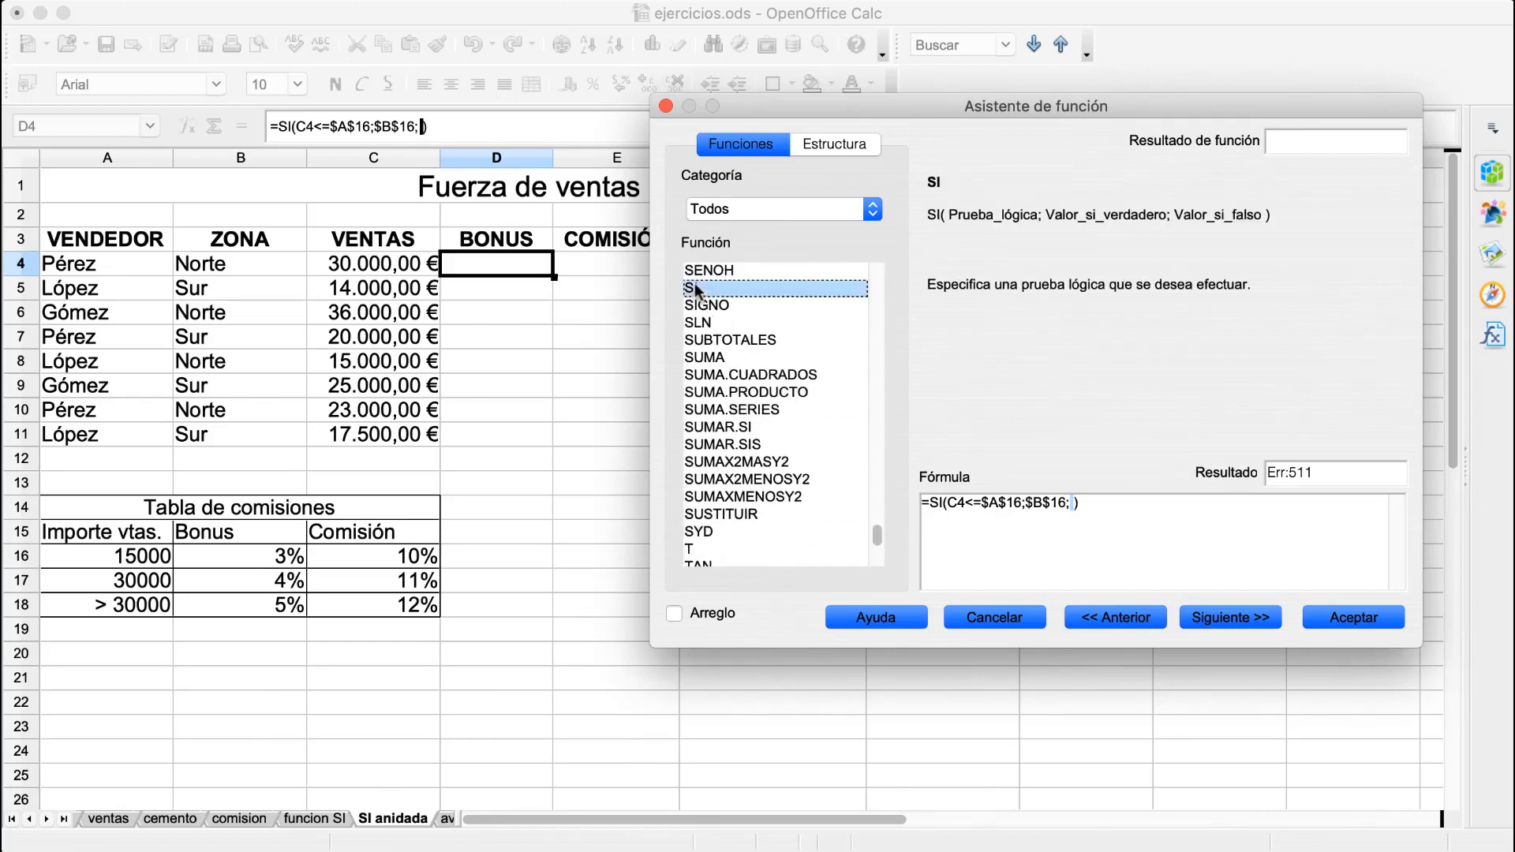
click(1228, 616)
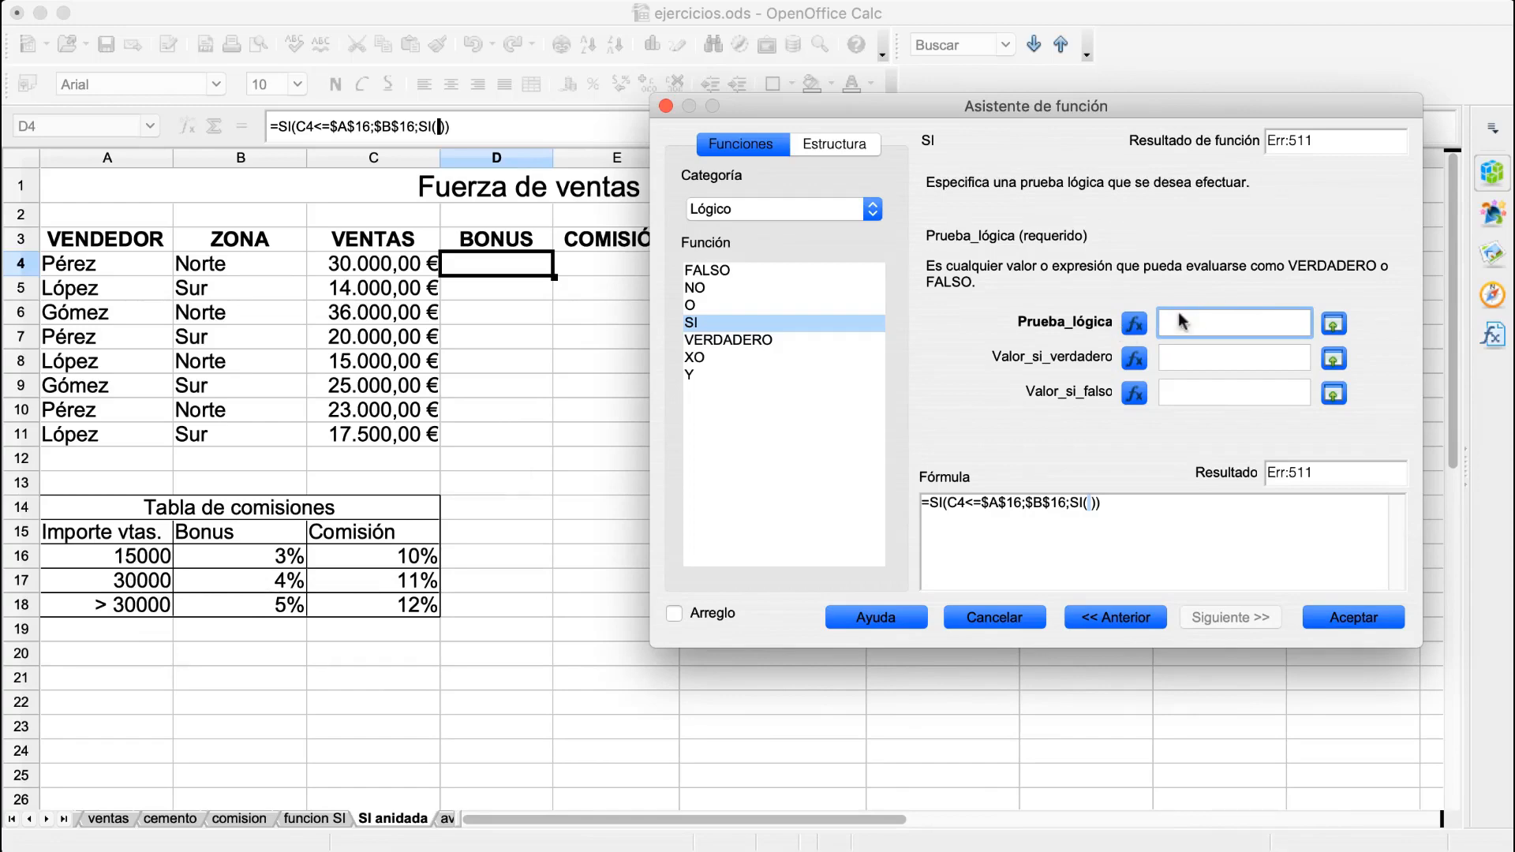
Step: Set the nested SI function's logical test to C4<=$A$17, with the table cell as an absolute reference
click(377, 267)
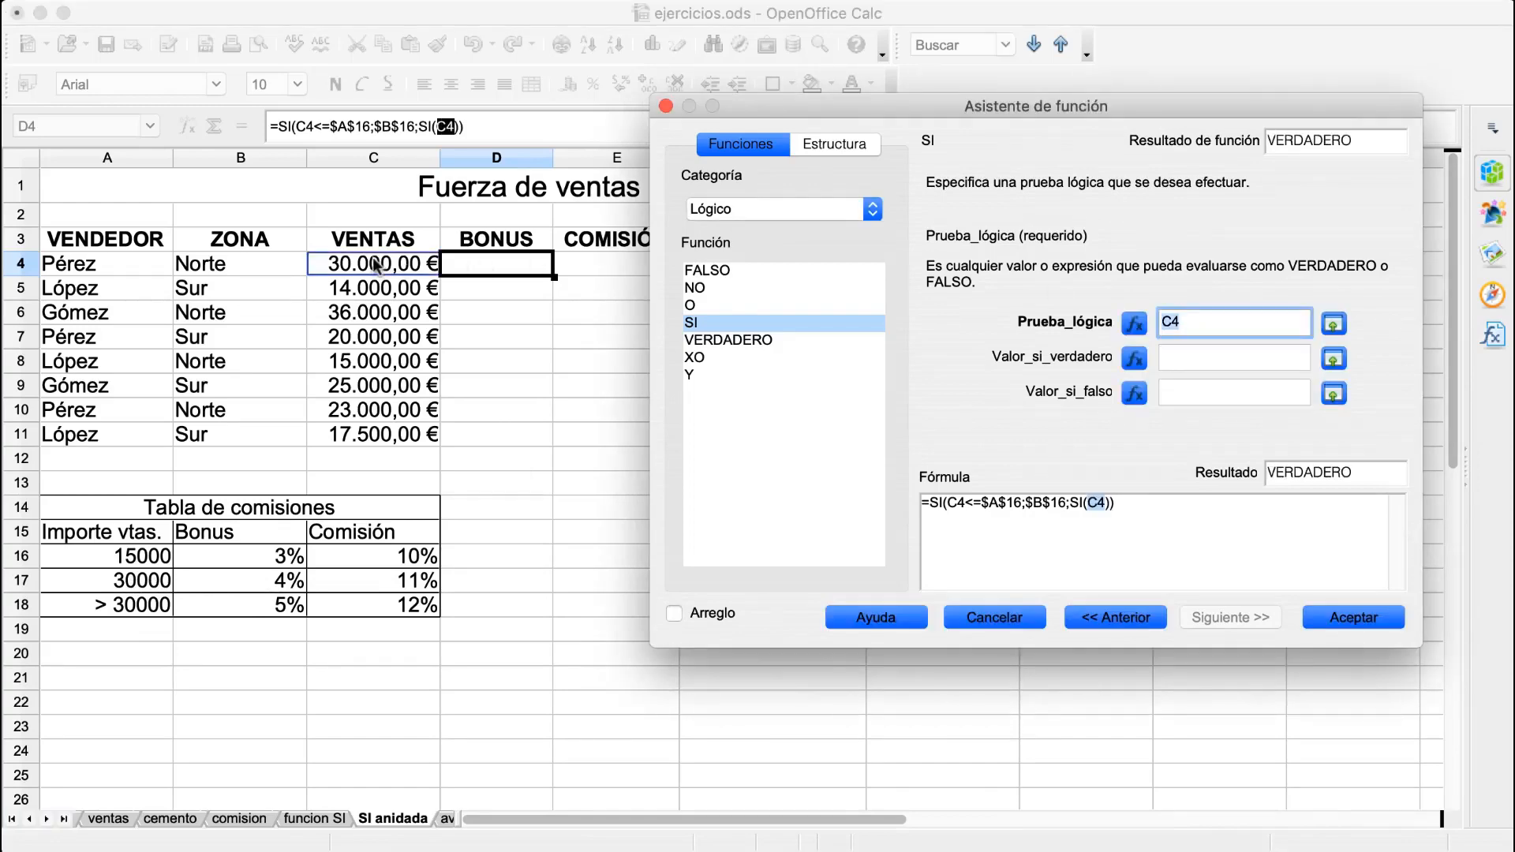
text(<)
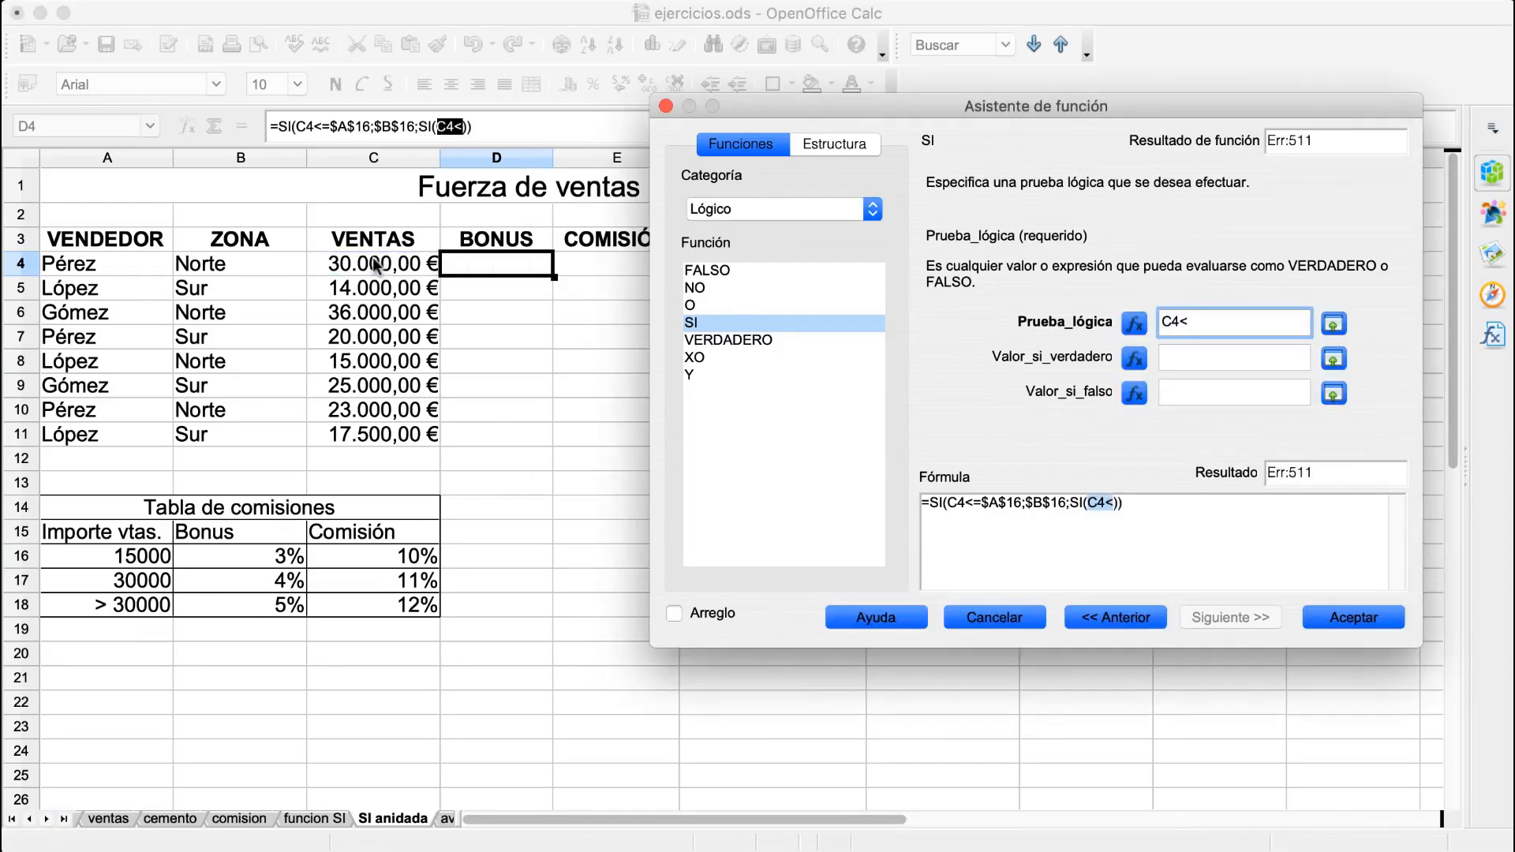
text(=)
click(145, 584)
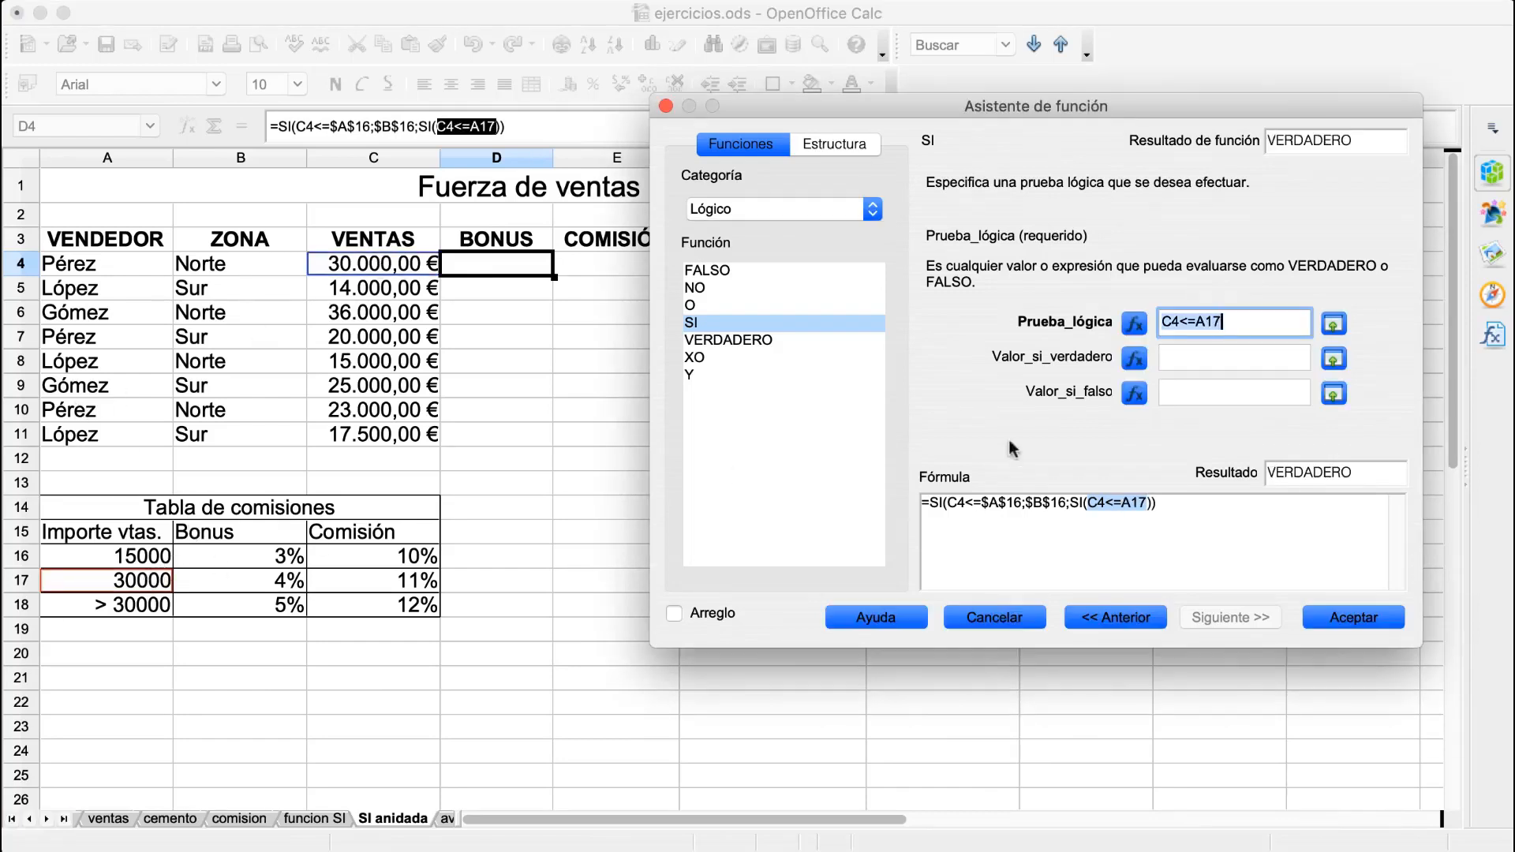
click(1242, 326)
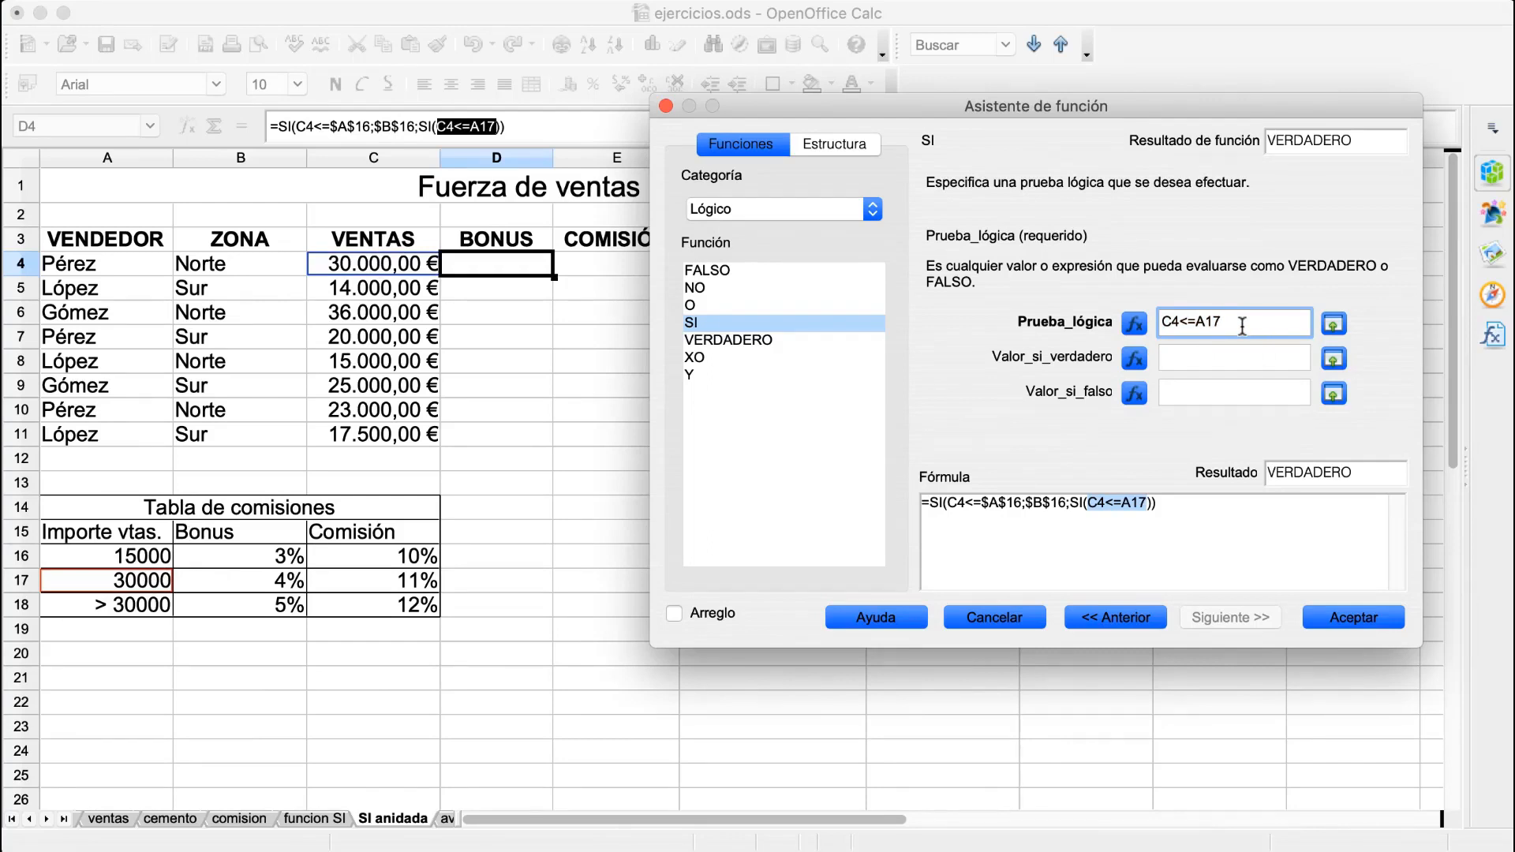
key(Left)
key(Left)
key(Left)
text($)
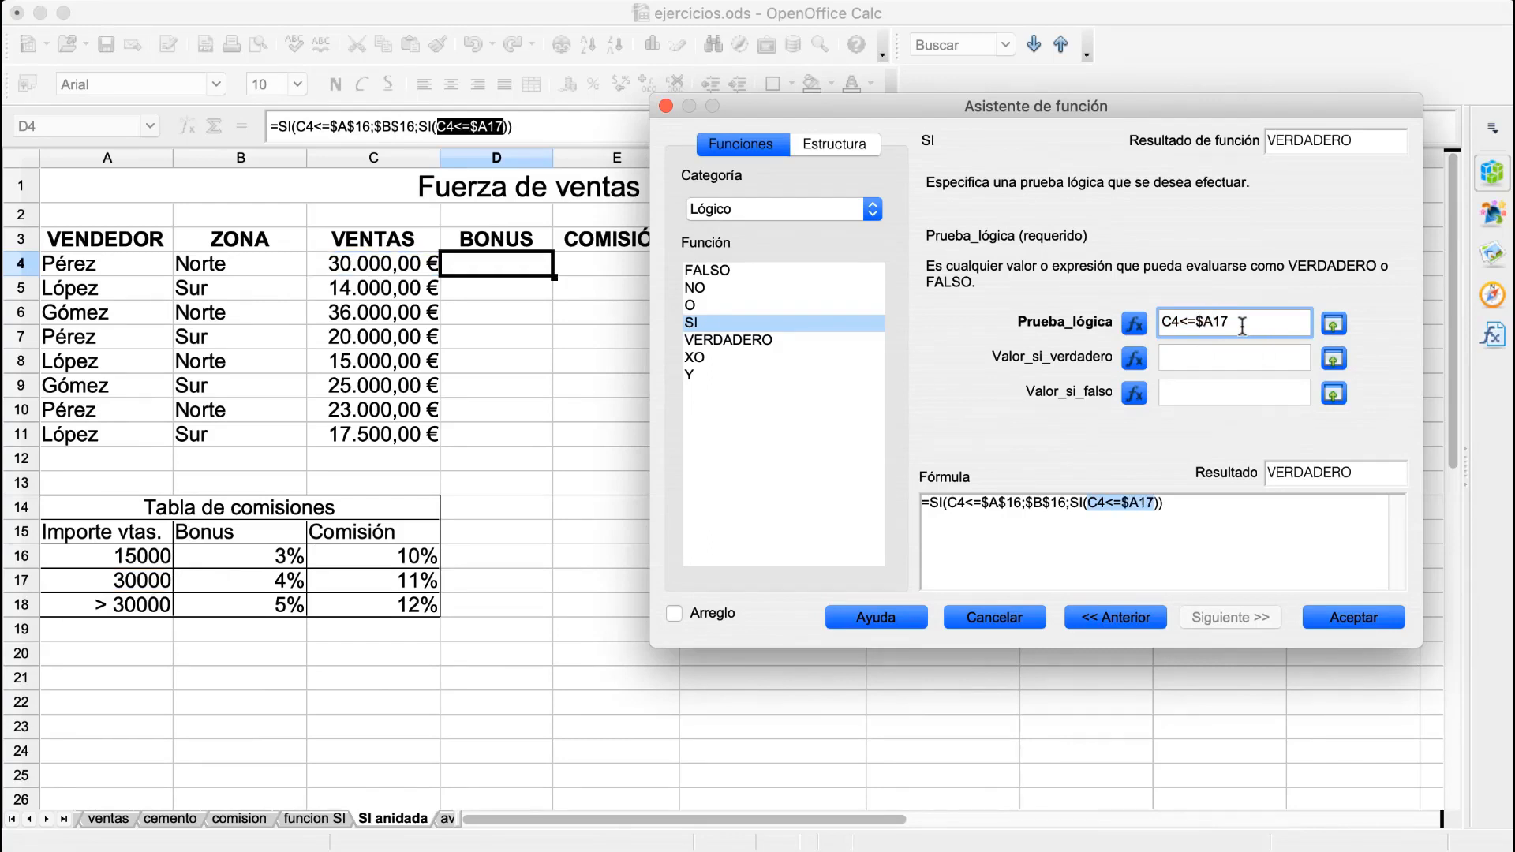
key(Right)
text($)
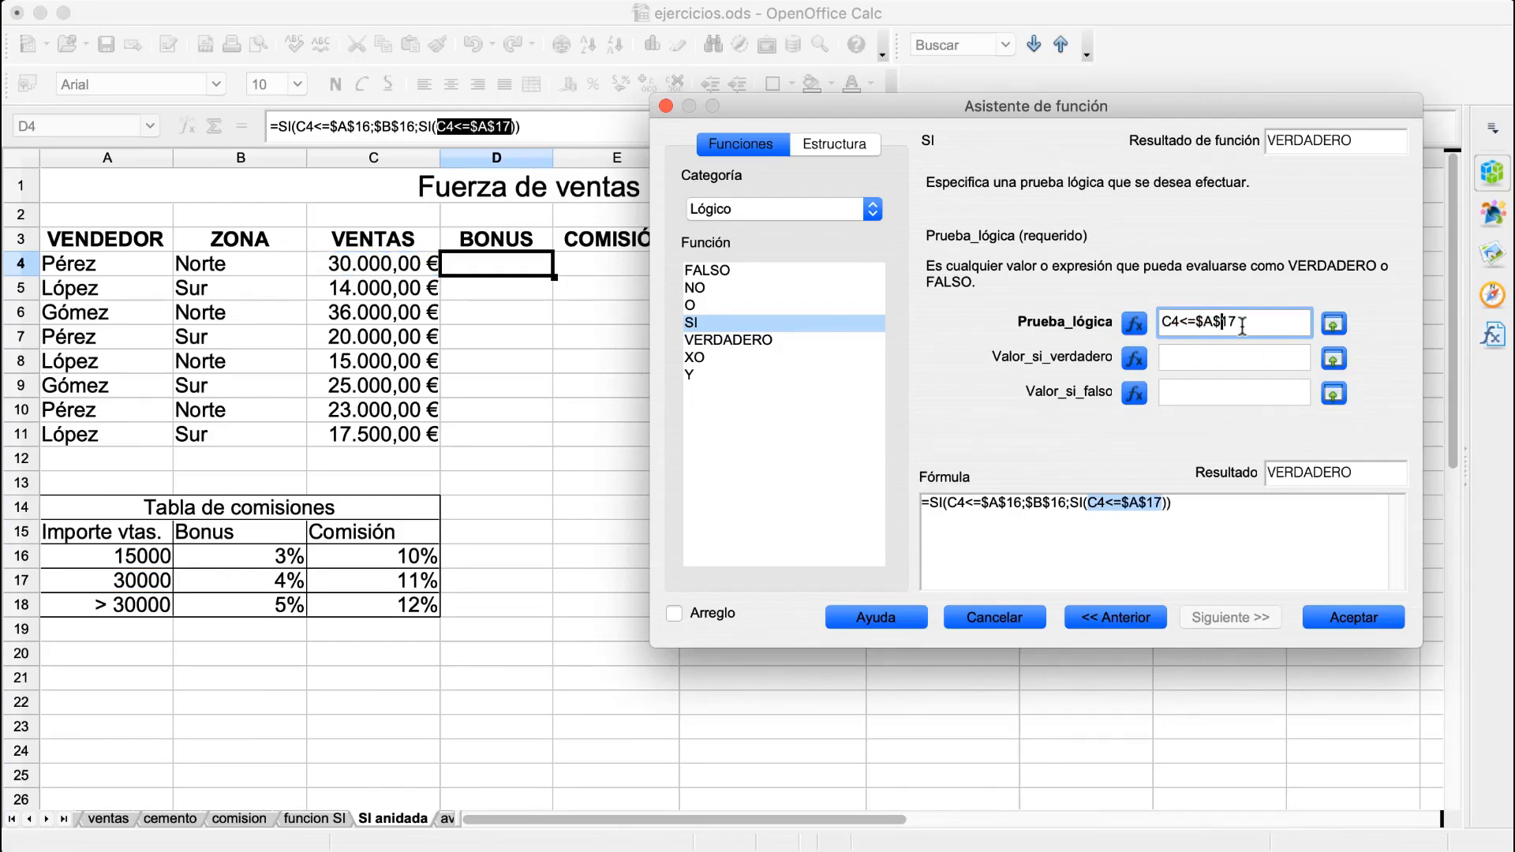
Step: Set the nested SI function's value if true to the absolute reference $B$17
click(1198, 359)
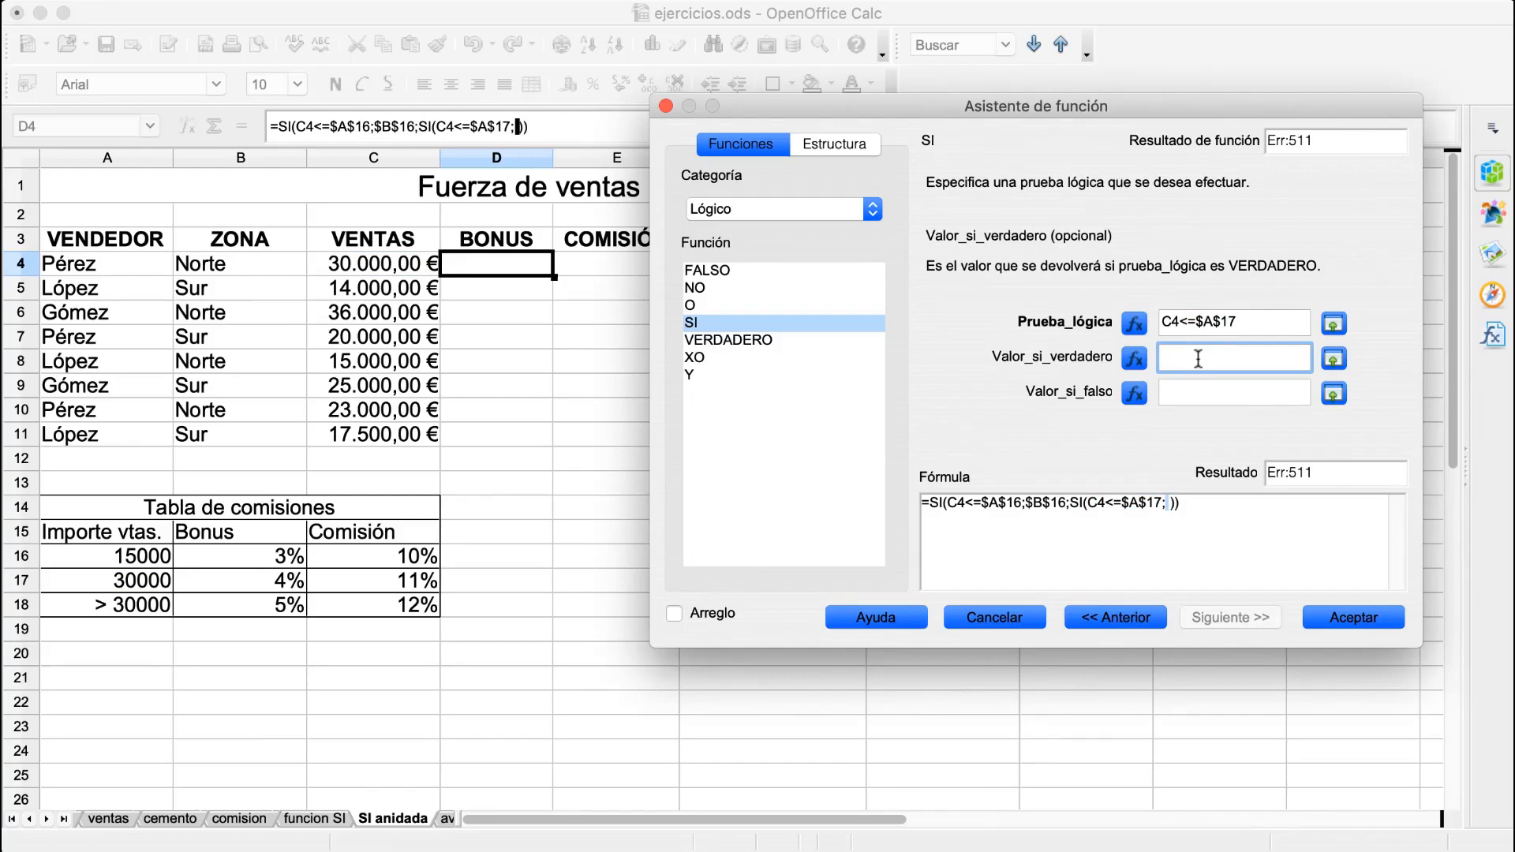
click(283, 583)
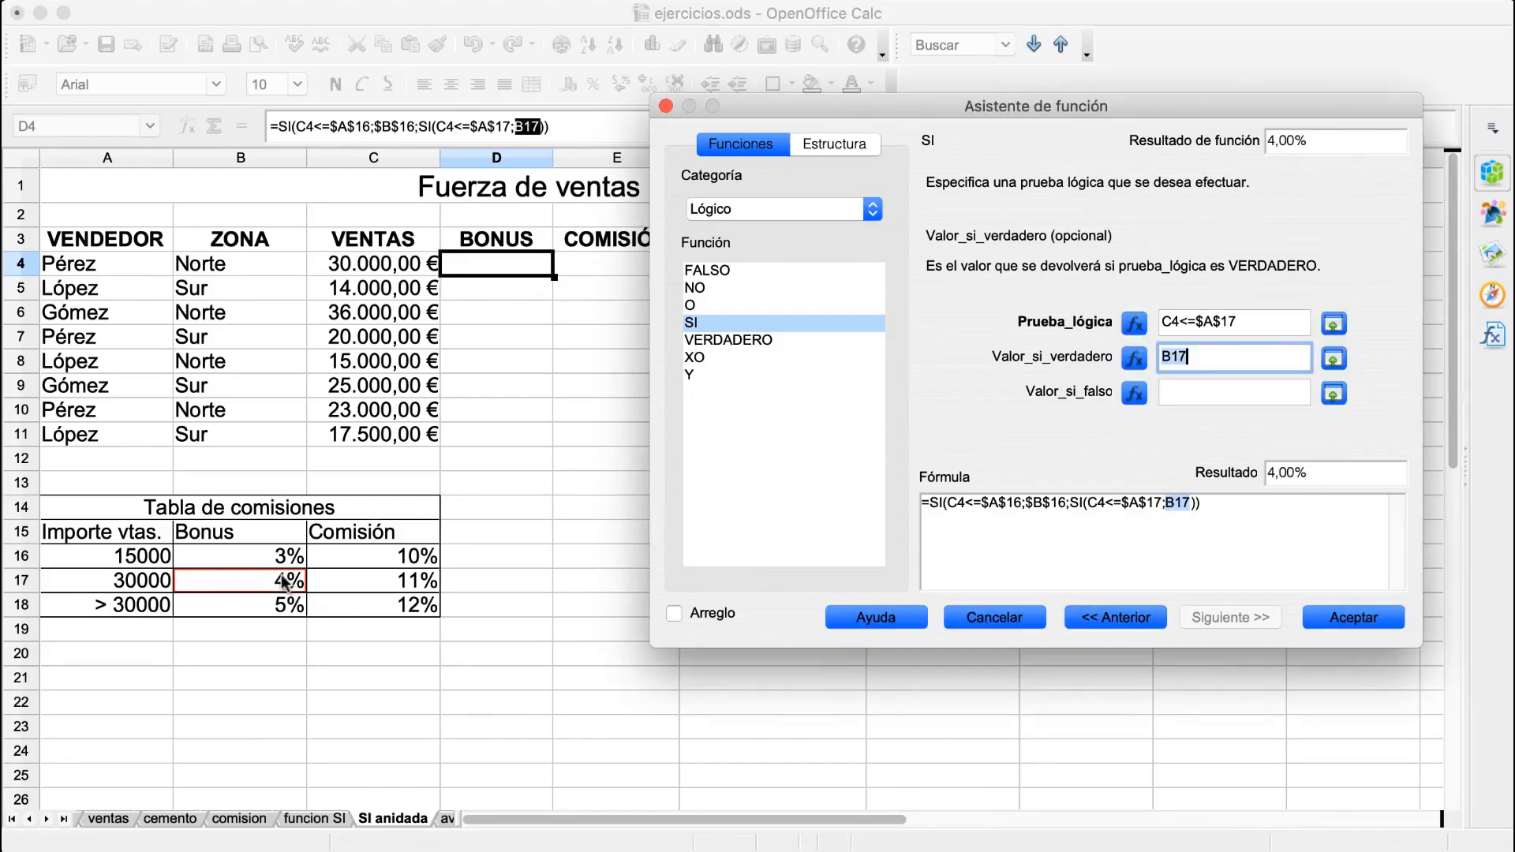
key(Left)
key(Left)
key(Left)
text($)
key(Right)
text($)
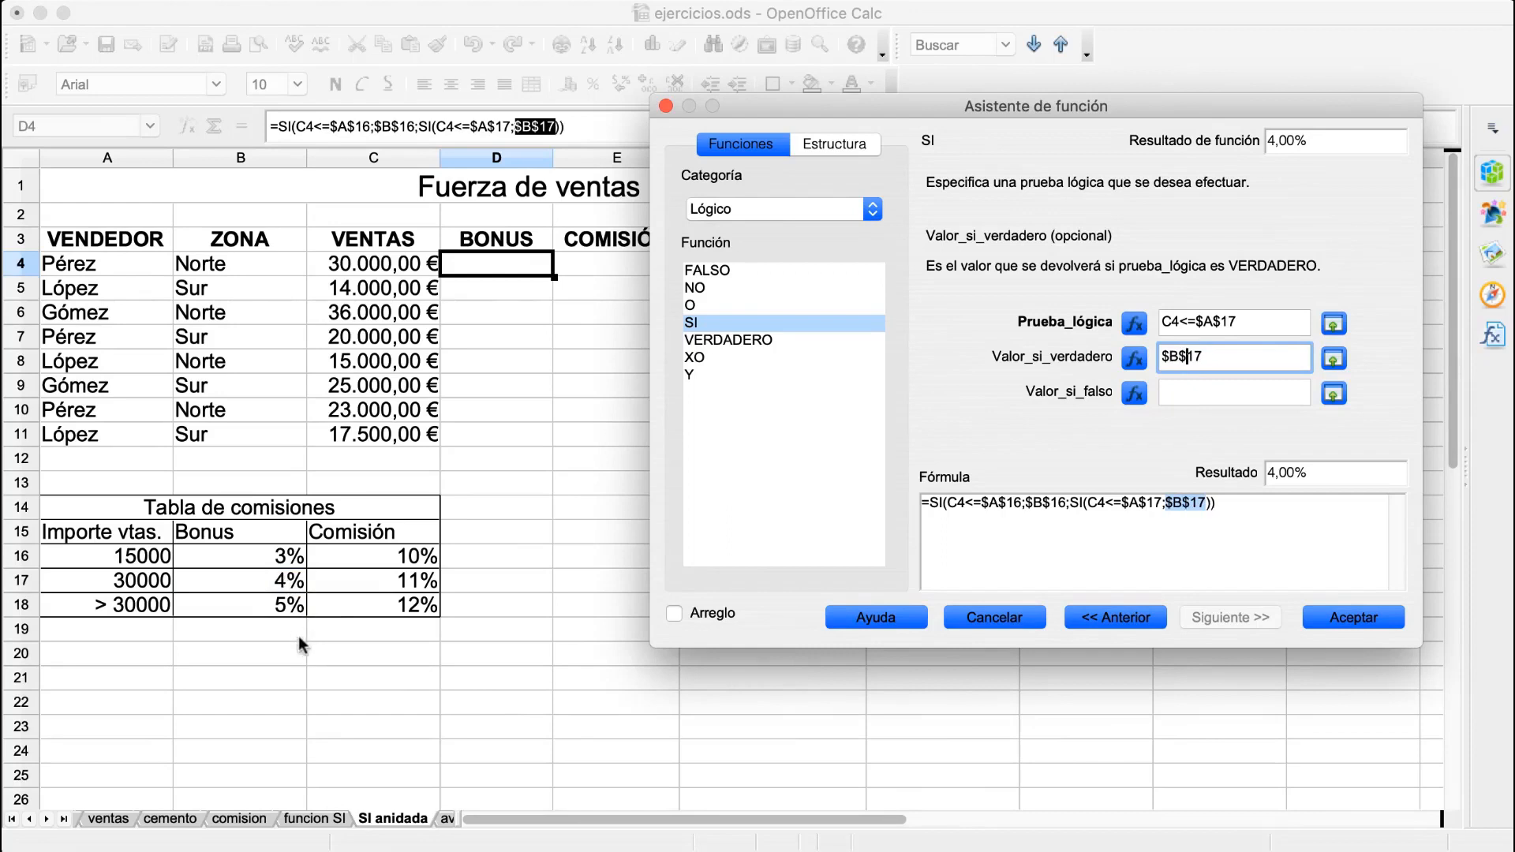
Step: Set the nested SI function's value if false to the absolute reference $B$18
click(1230, 395)
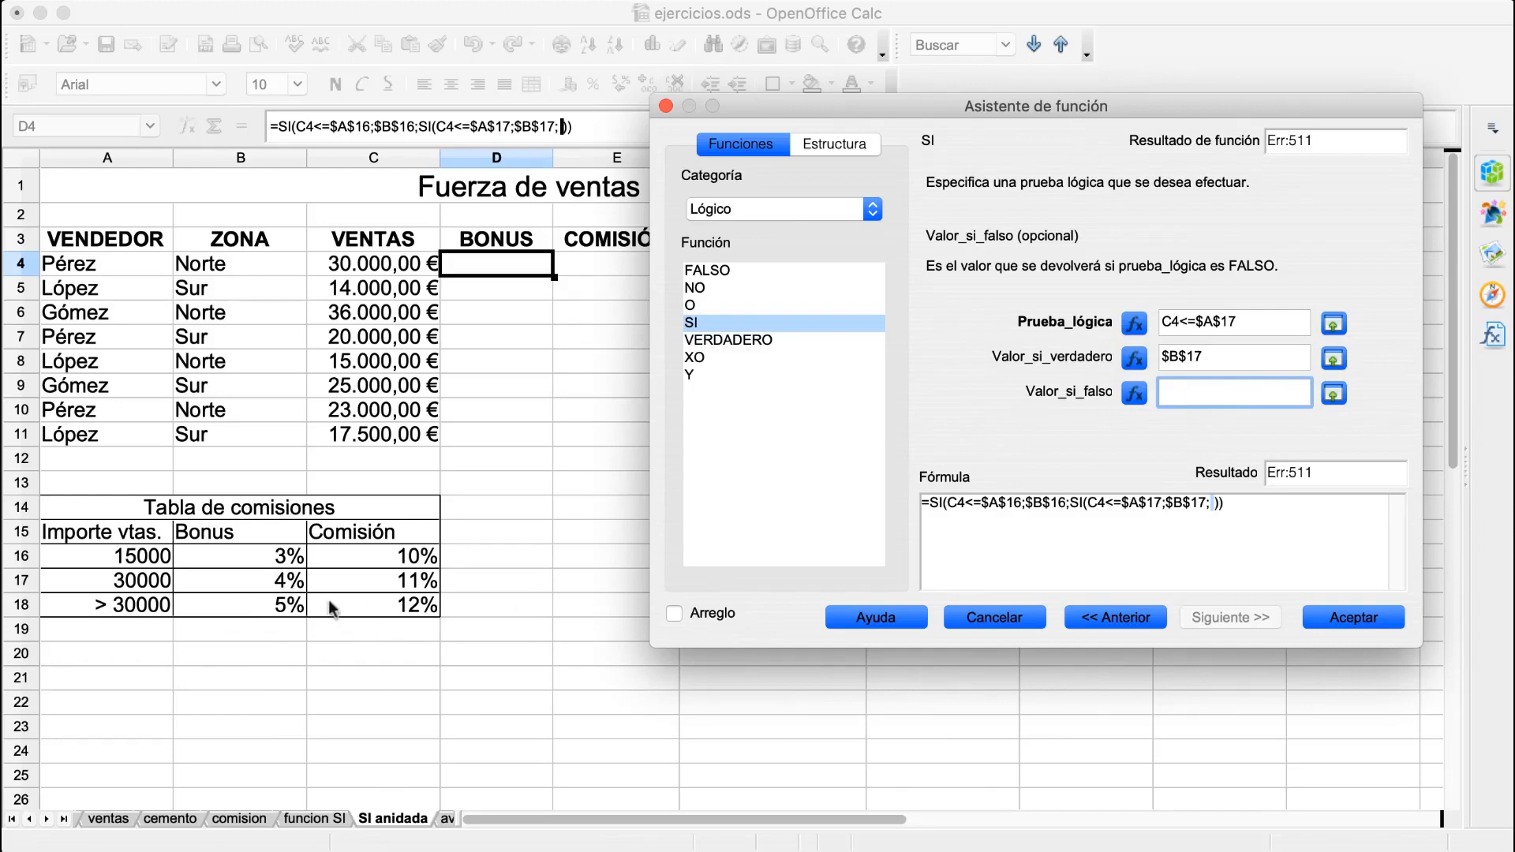
click(274, 610)
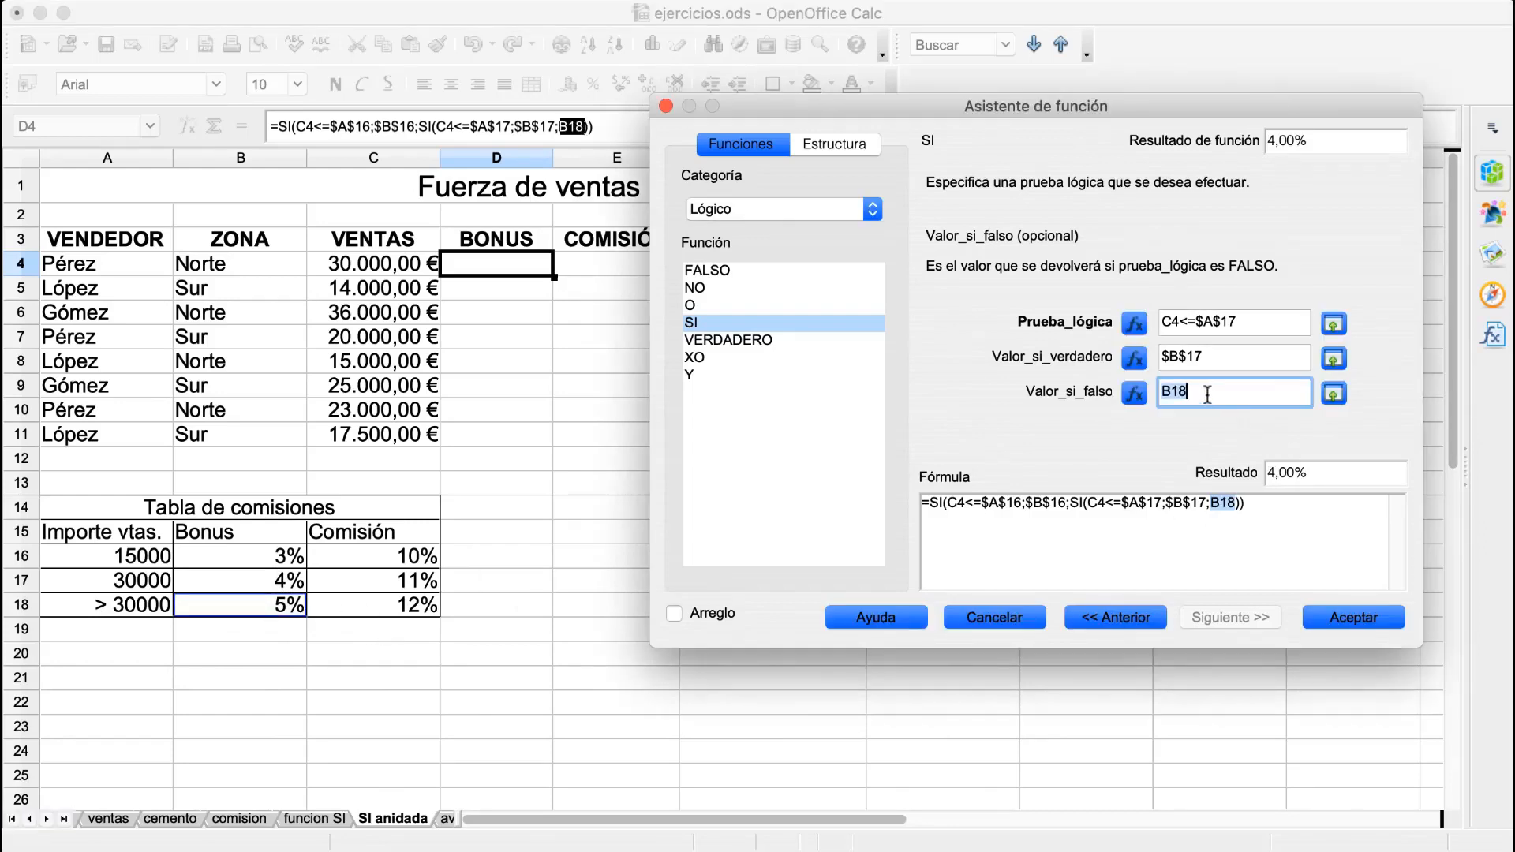
click(1181, 392)
text($)
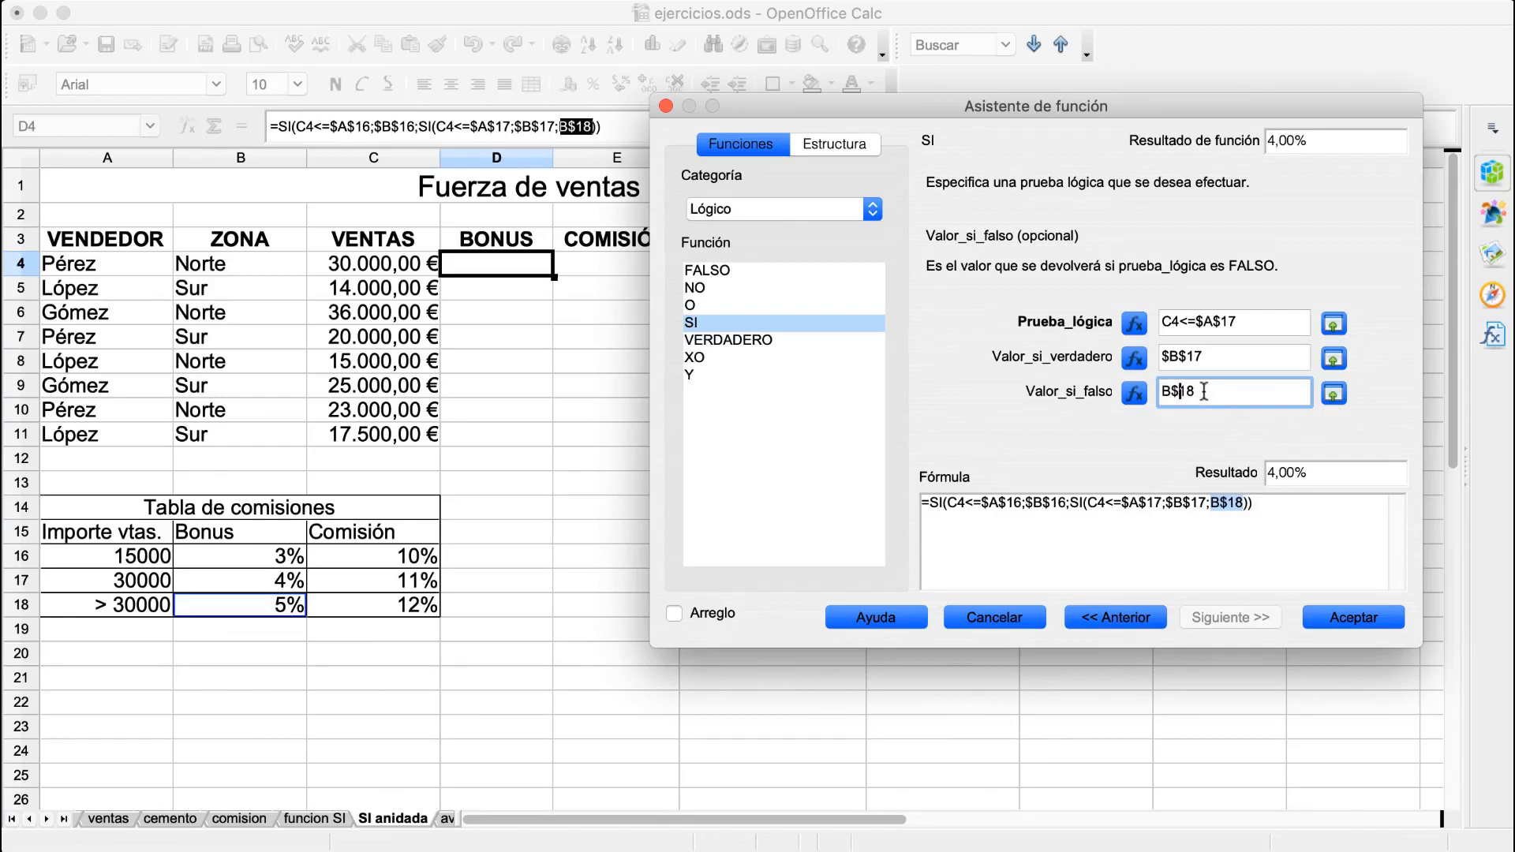
key(Left)
key(Left)
text($)
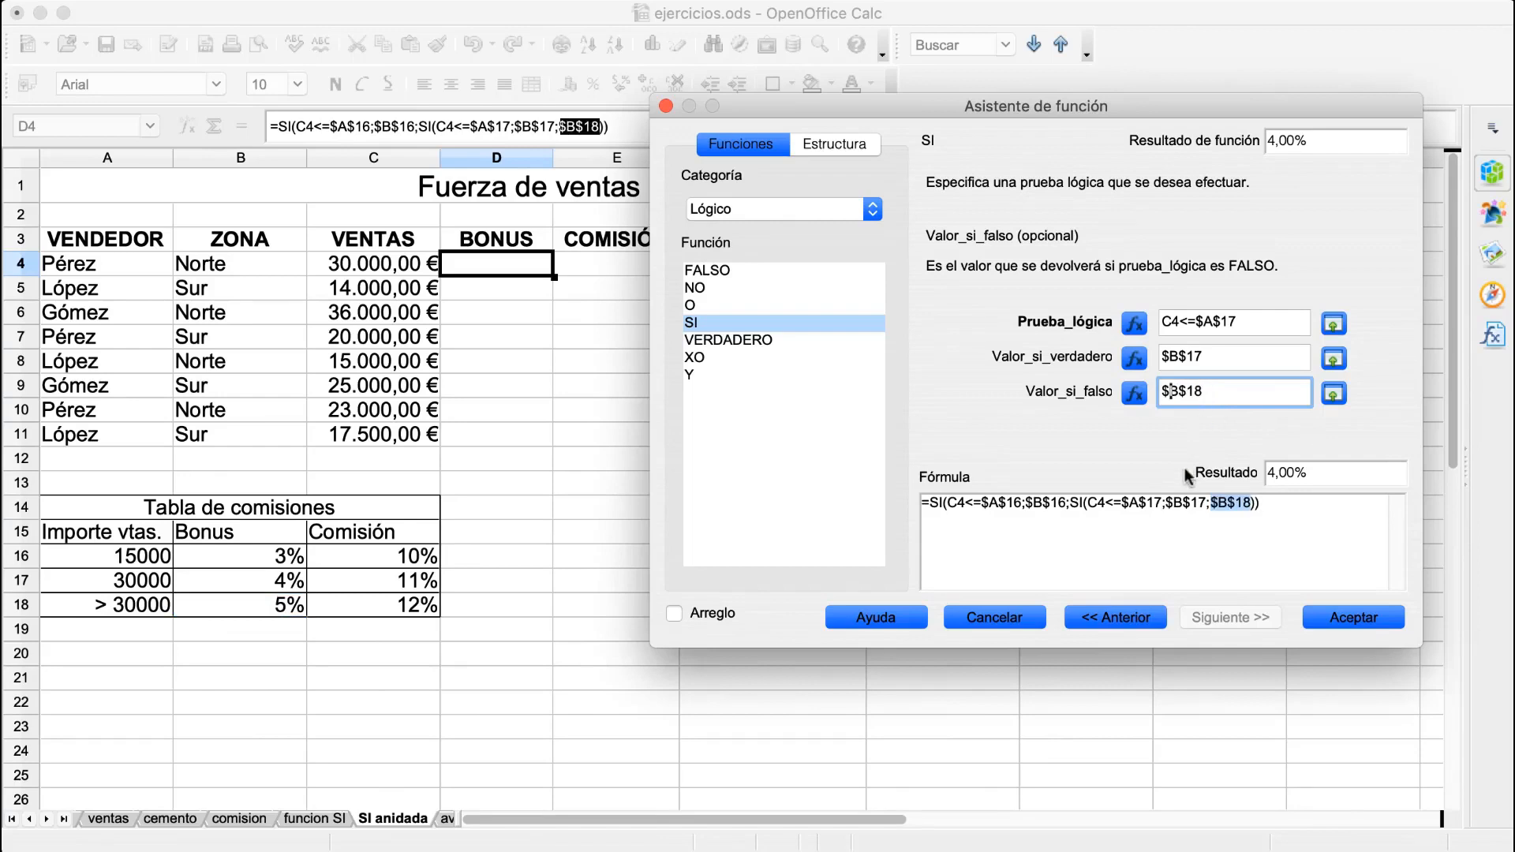
Step: Confirm the nested SI formula in D4 and fill it down the BONUS column to D11
drag(1070, 504, 1251, 507)
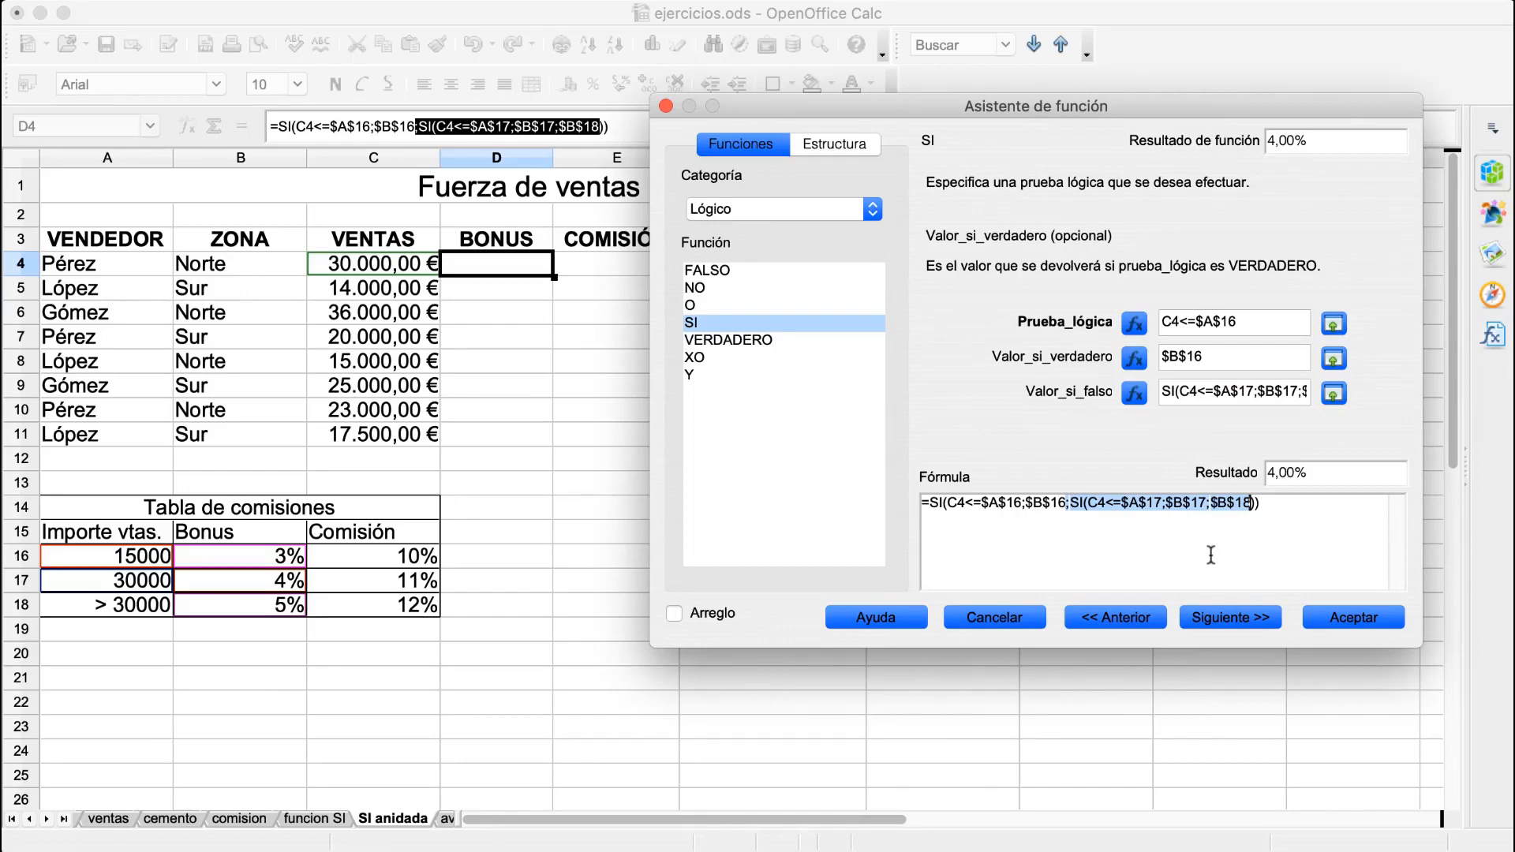
click(1255, 621)
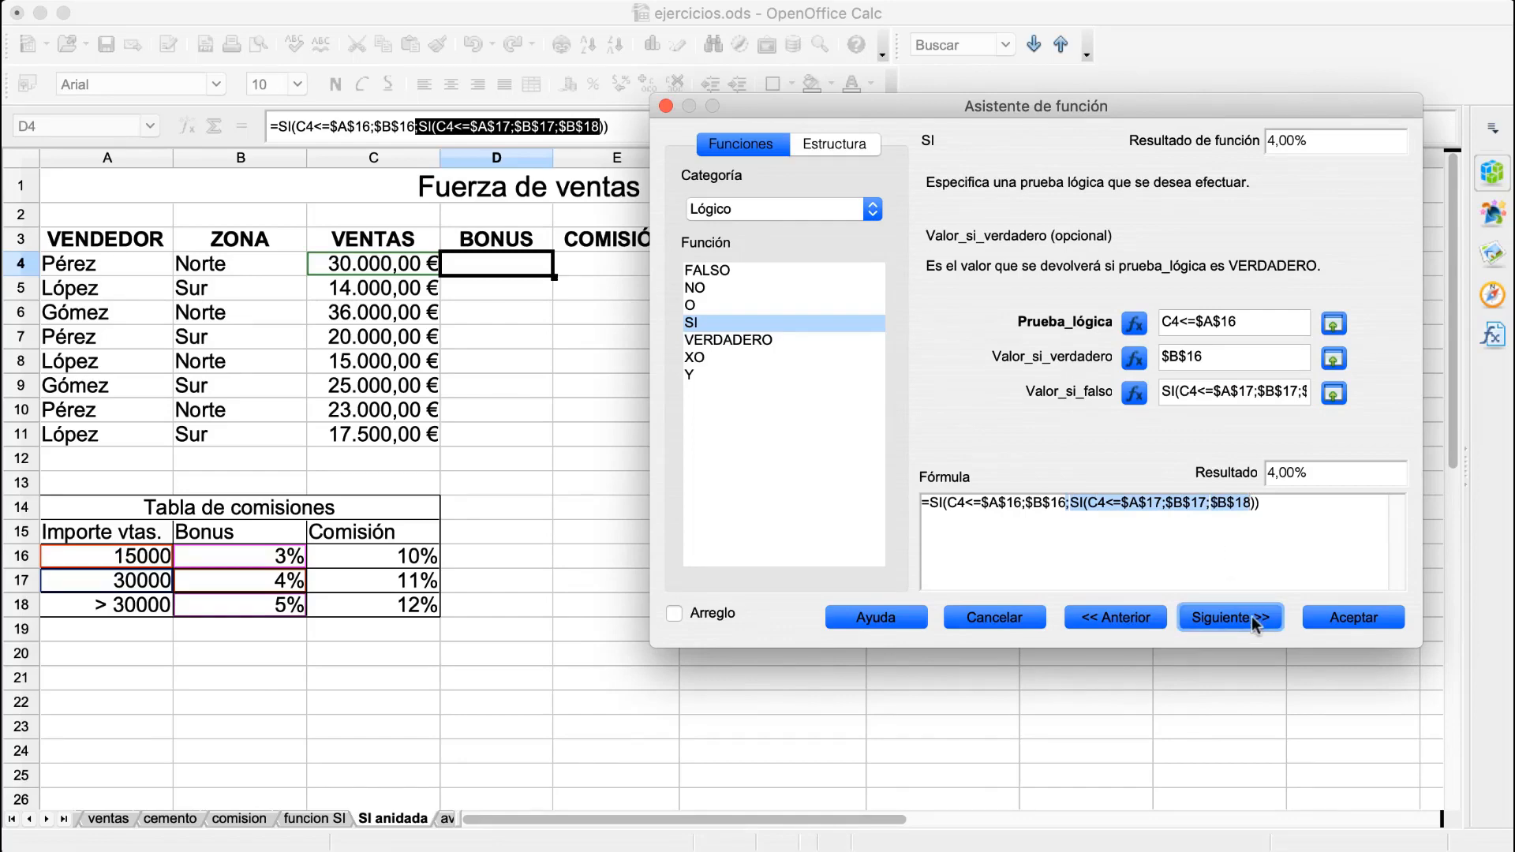
click(1377, 617)
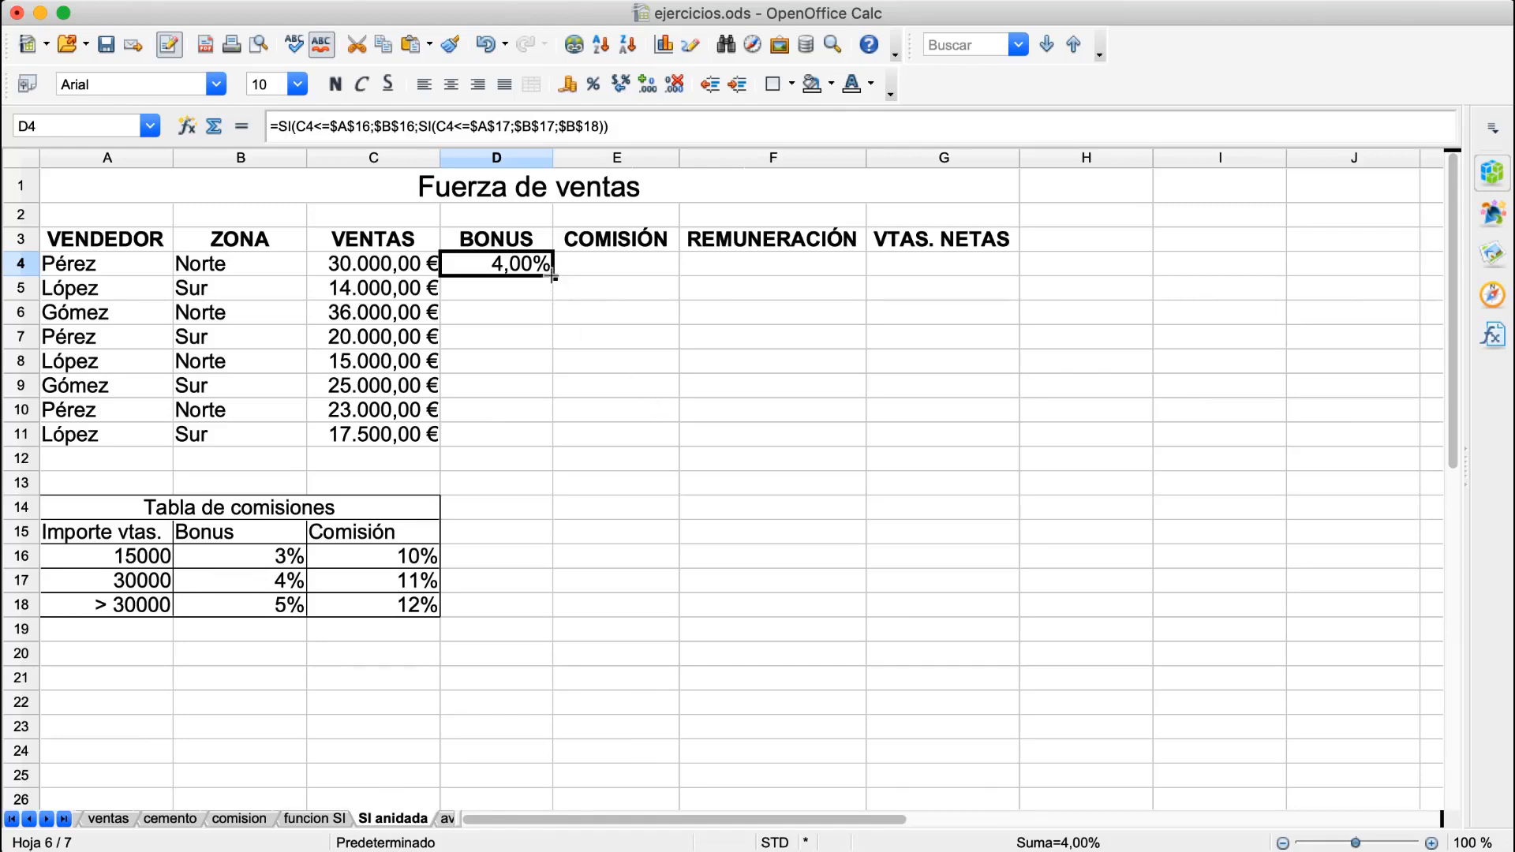
drag(551, 291, 550, 446)
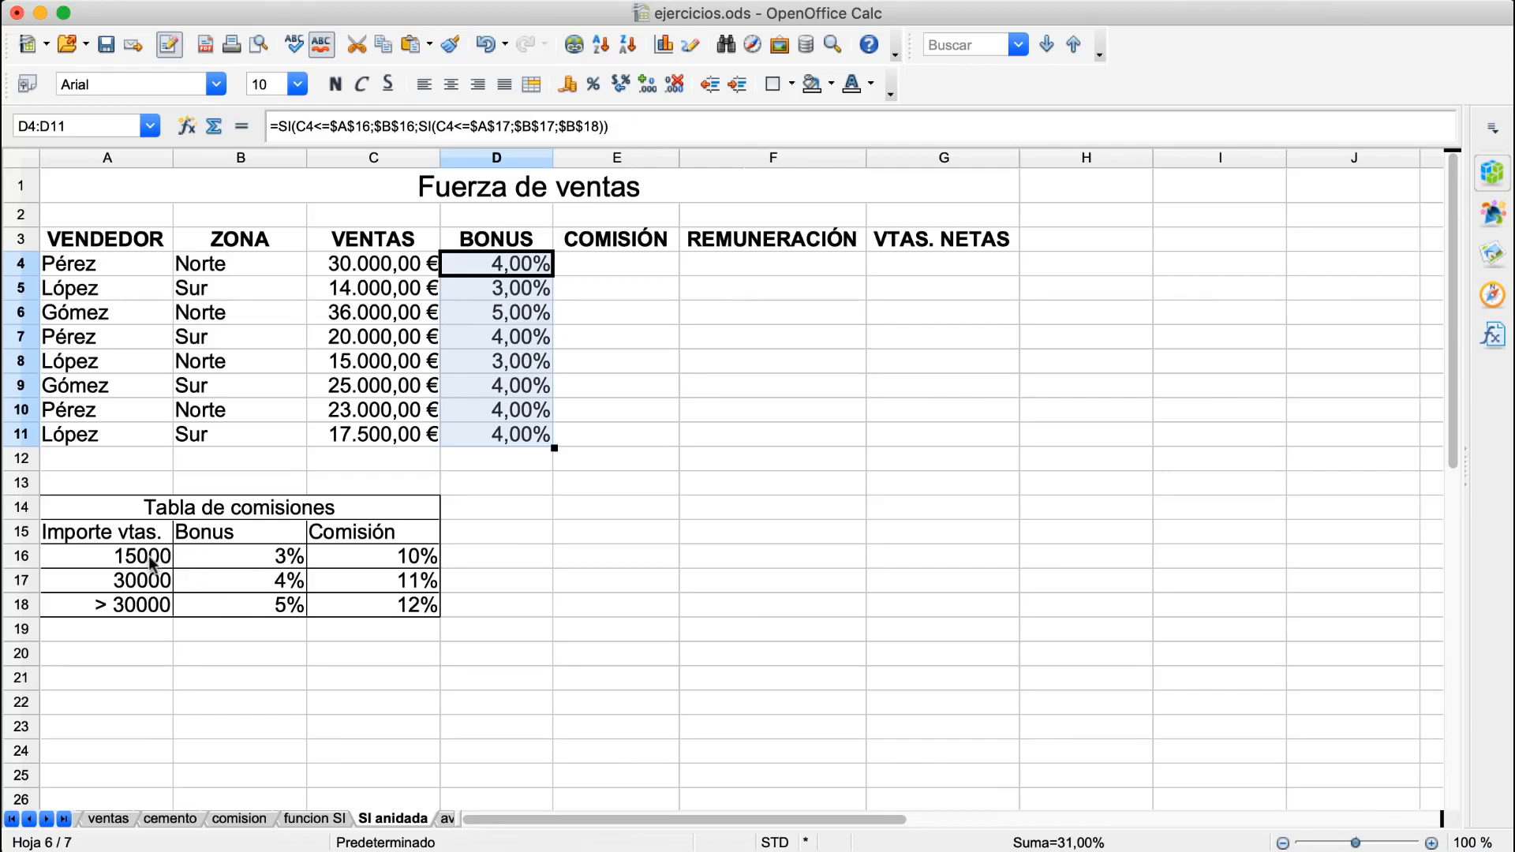
Step: Inspect the copied formula in D6 against the sales amount in C6, leaving the cell unedited
click(384, 325)
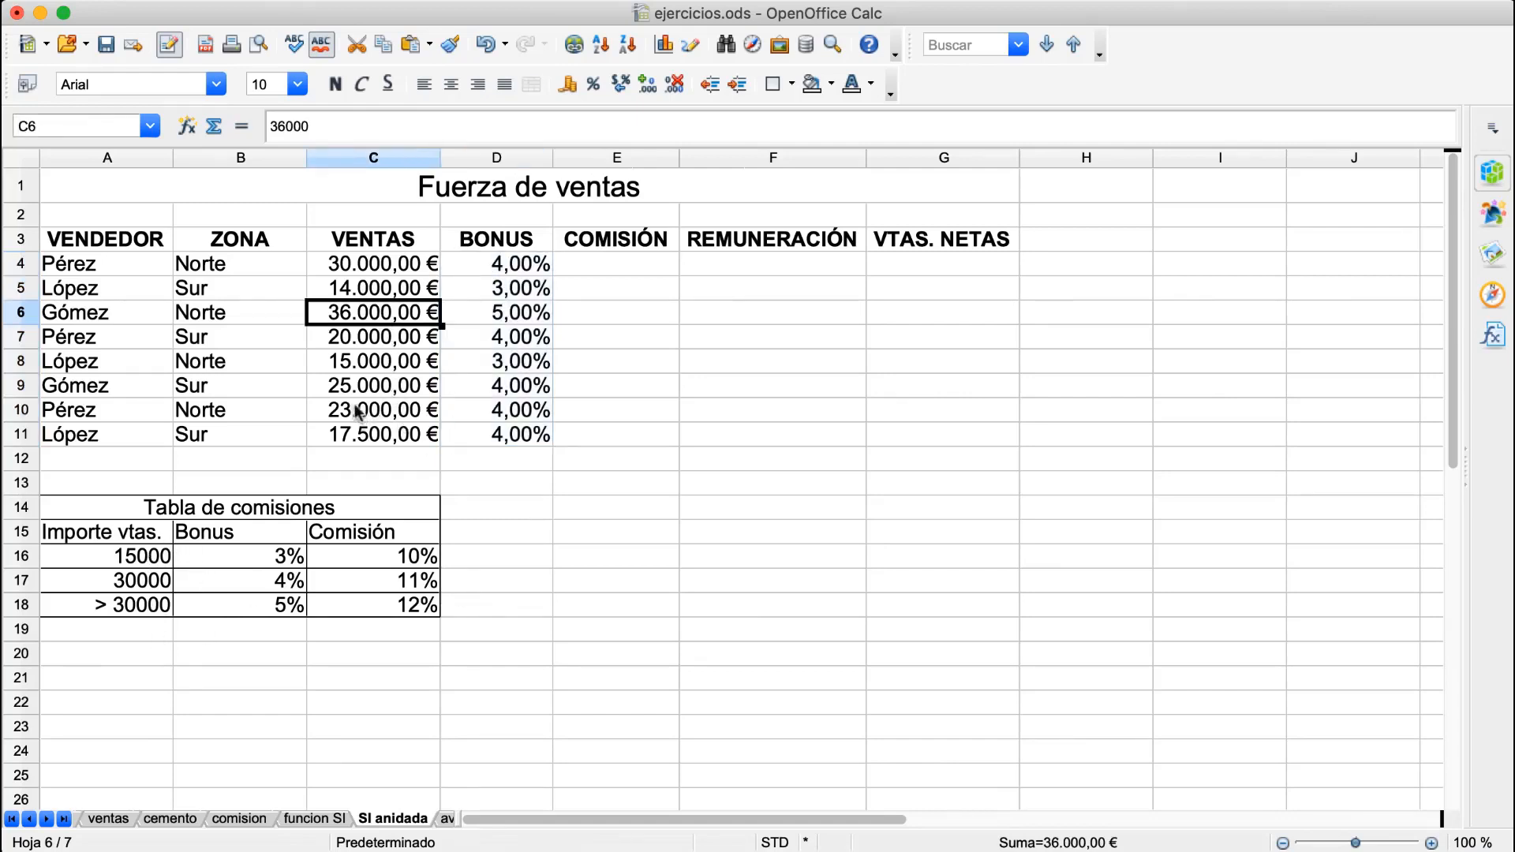
double_click(535, 316)
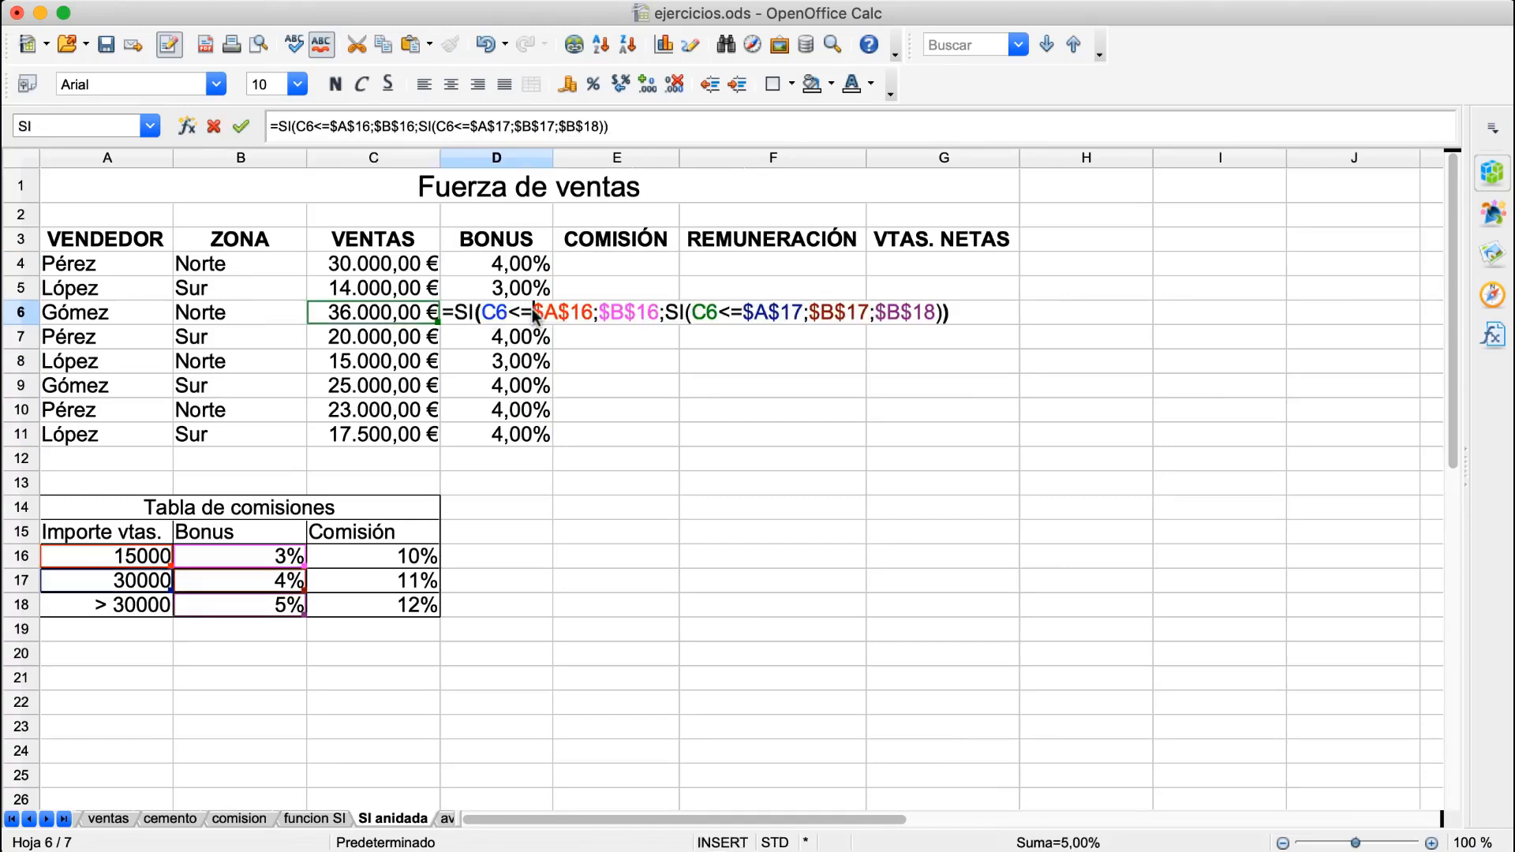
key(Escape)
Step: Multiply the nested SI formula in D4 by C4 and fill it down to D11
click(524, 272)
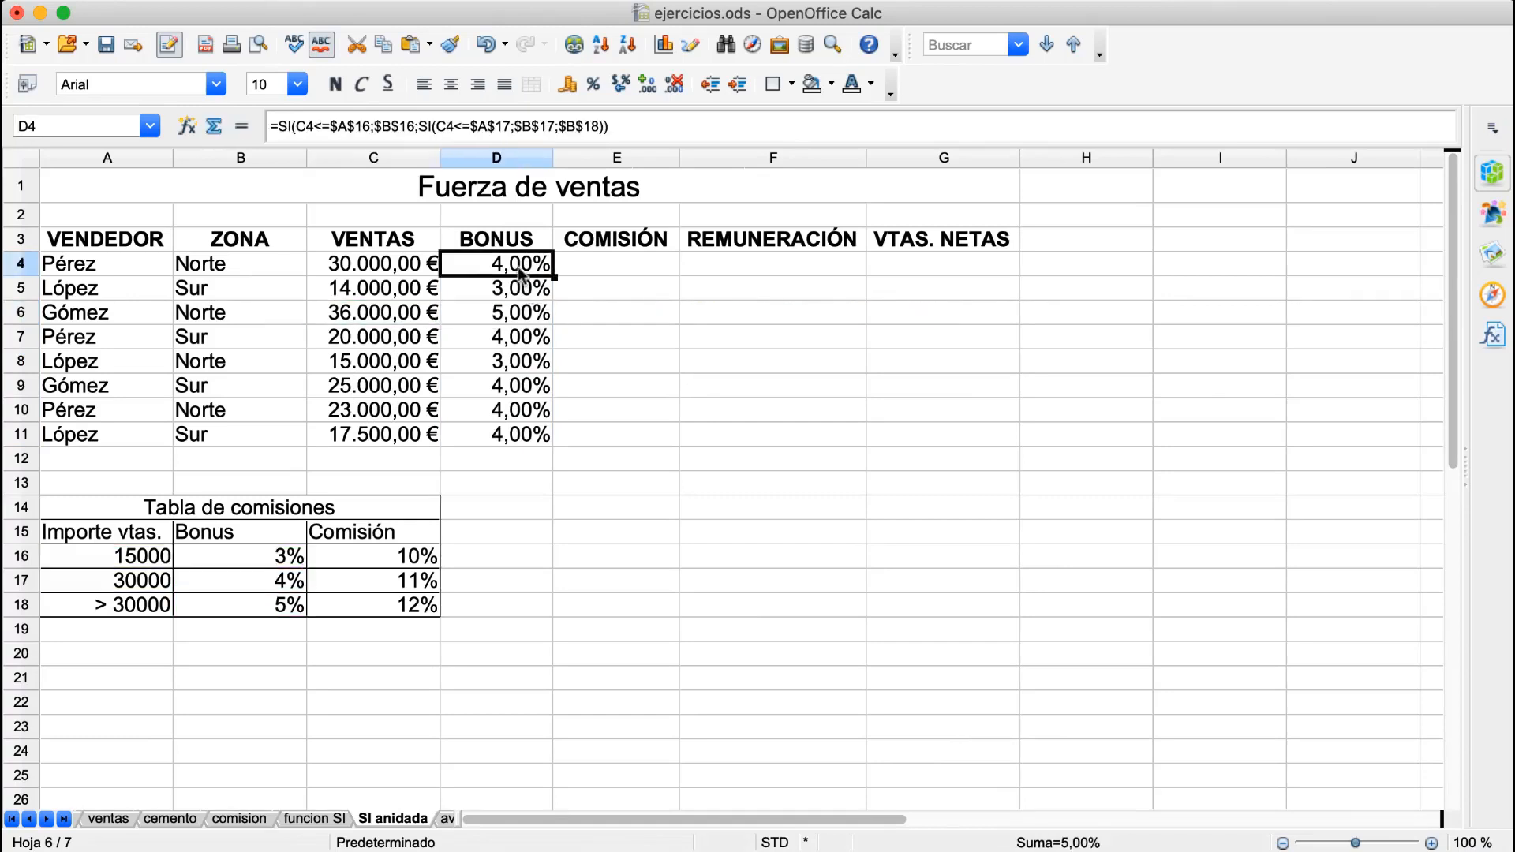
click(651, 128)
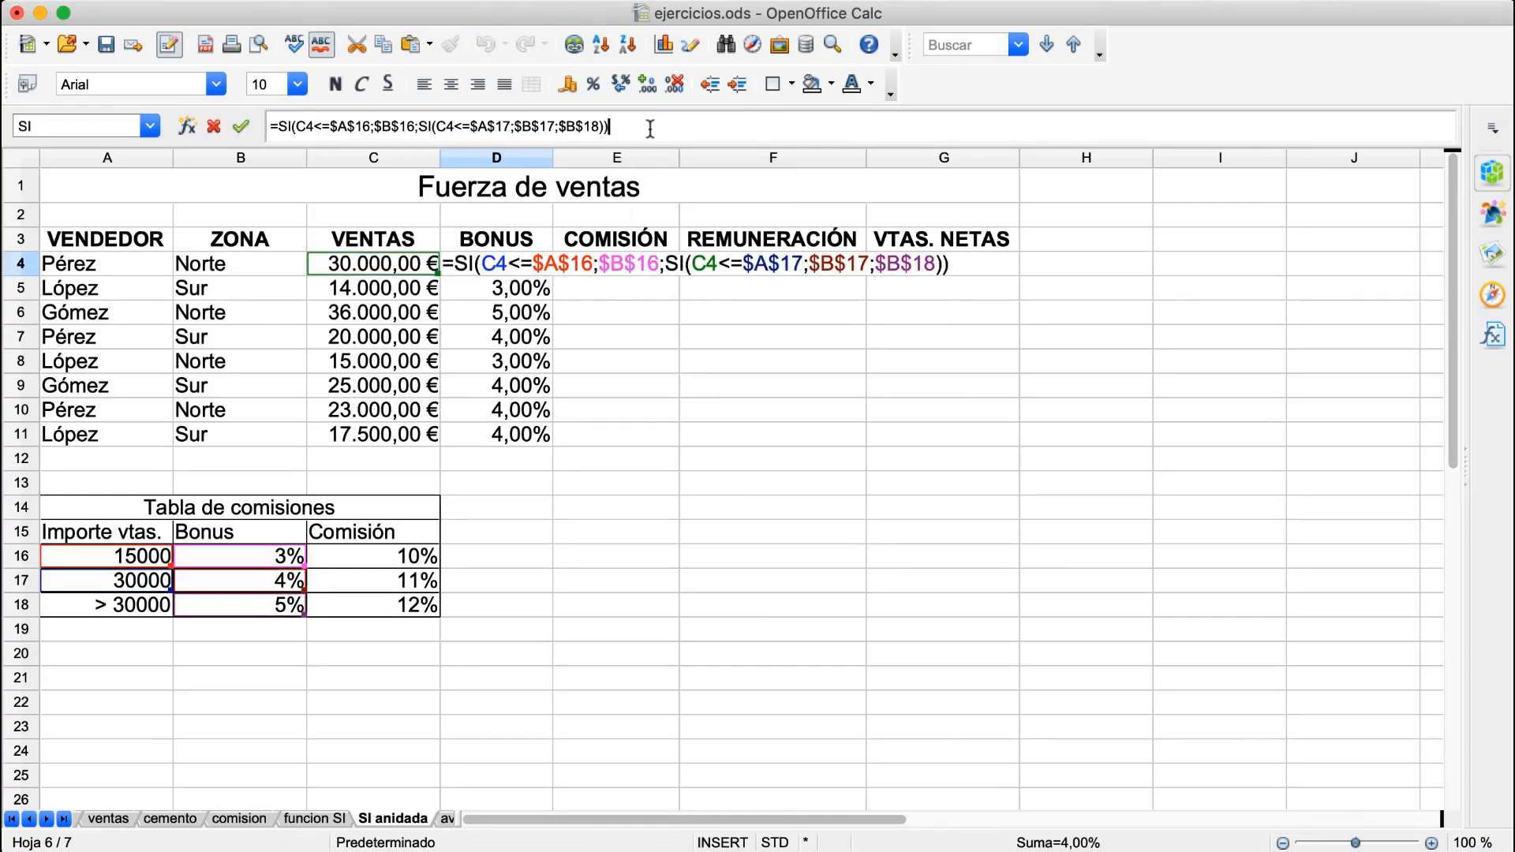
text(*)
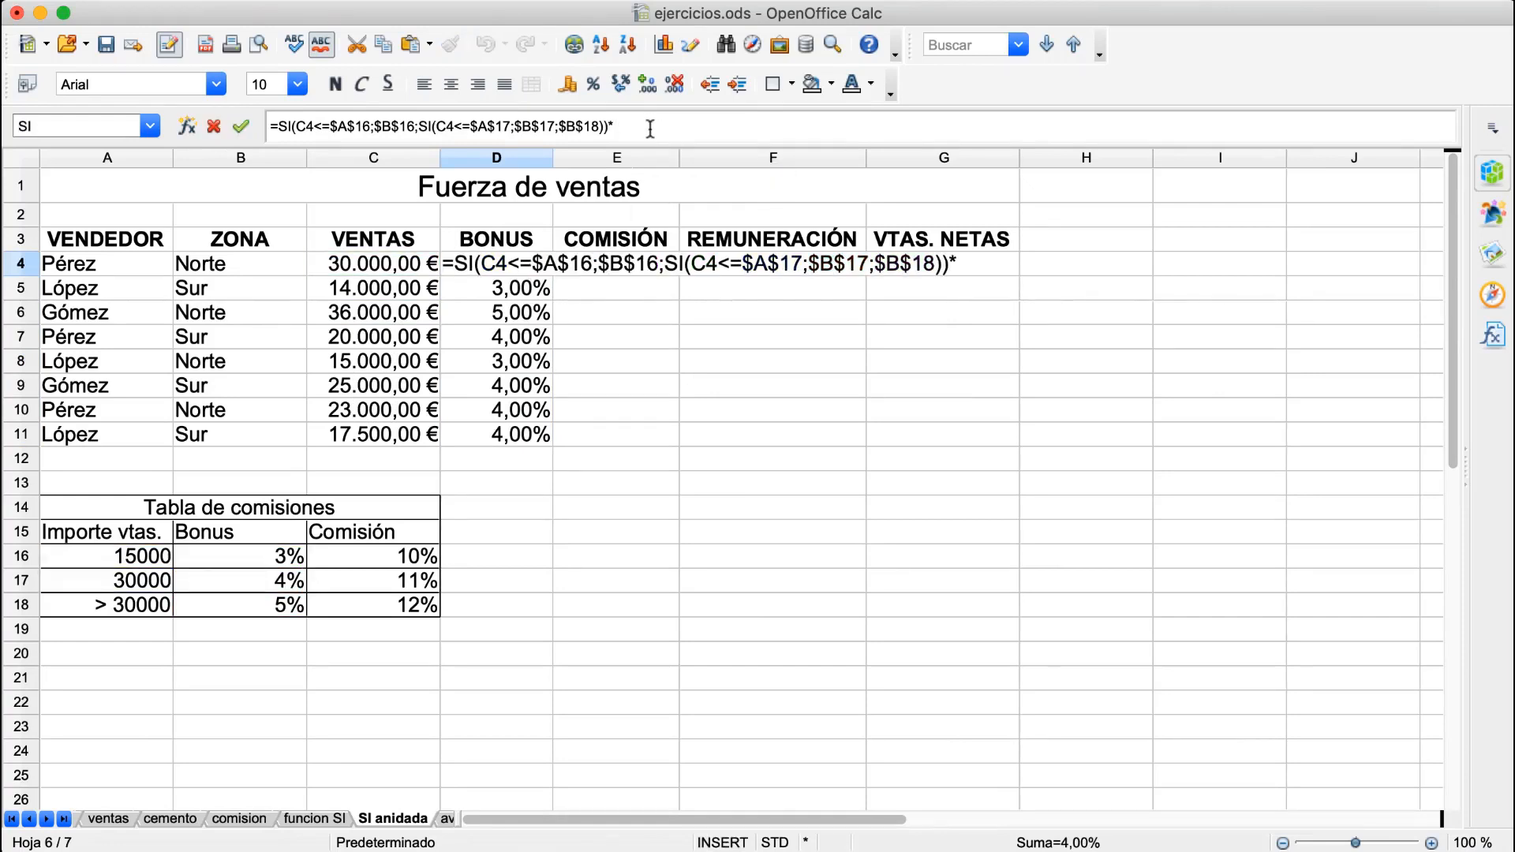
click(375, 264)
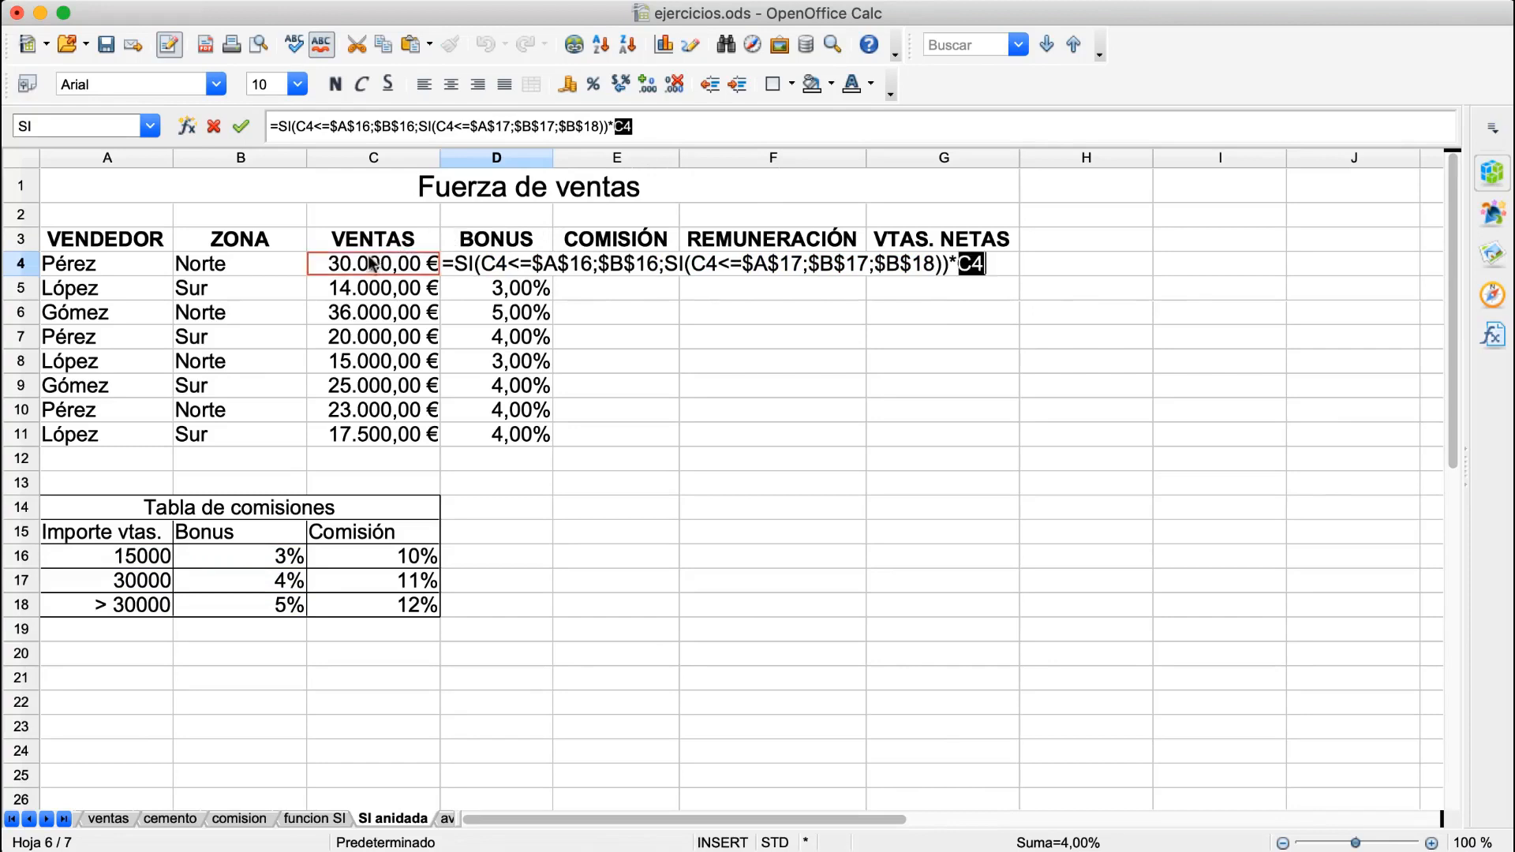
key(Return)
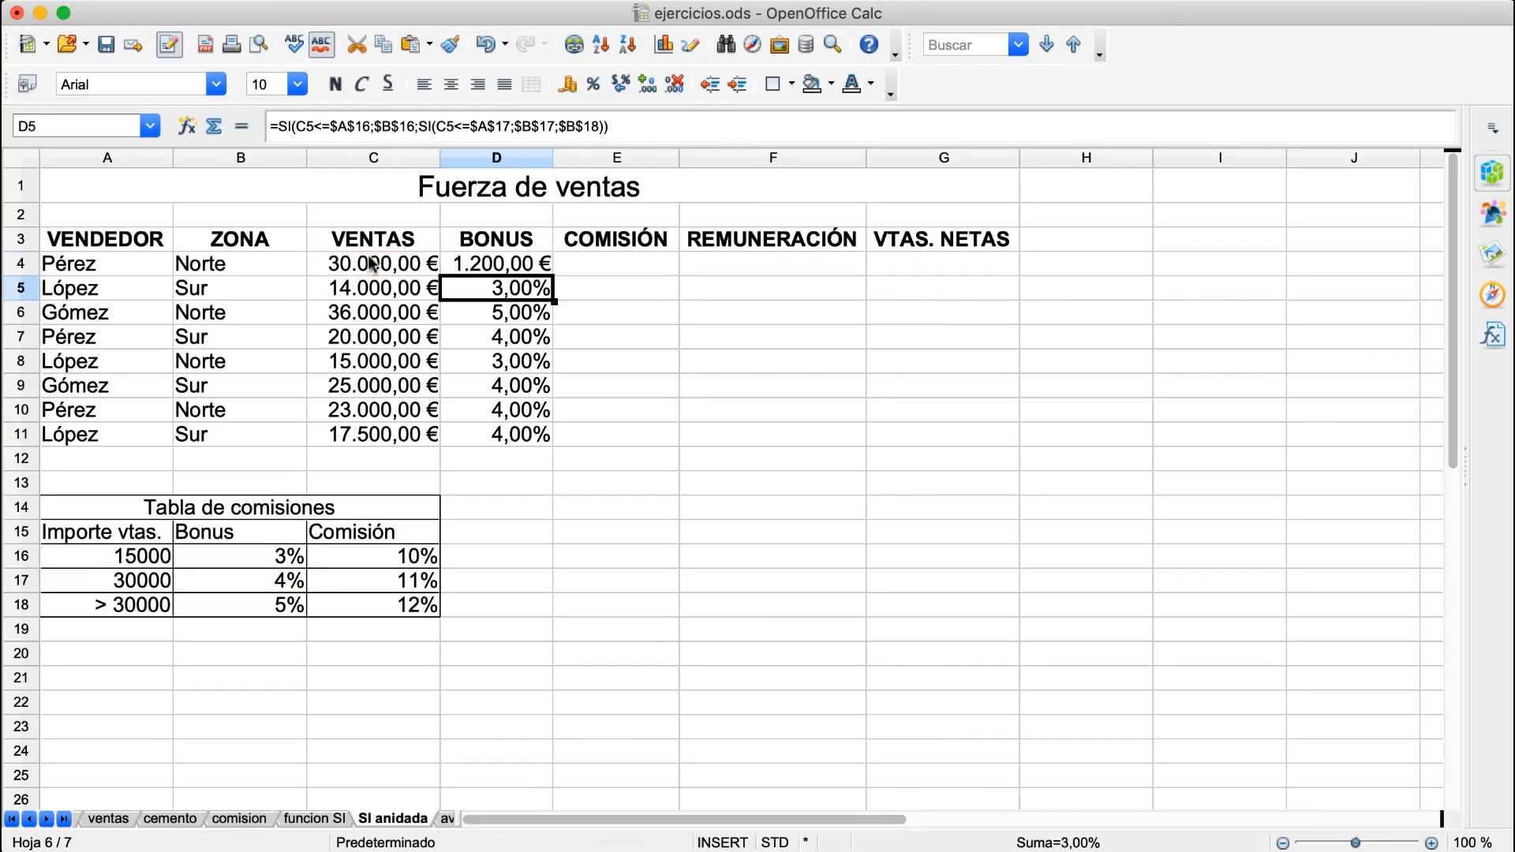
click(498, 266)
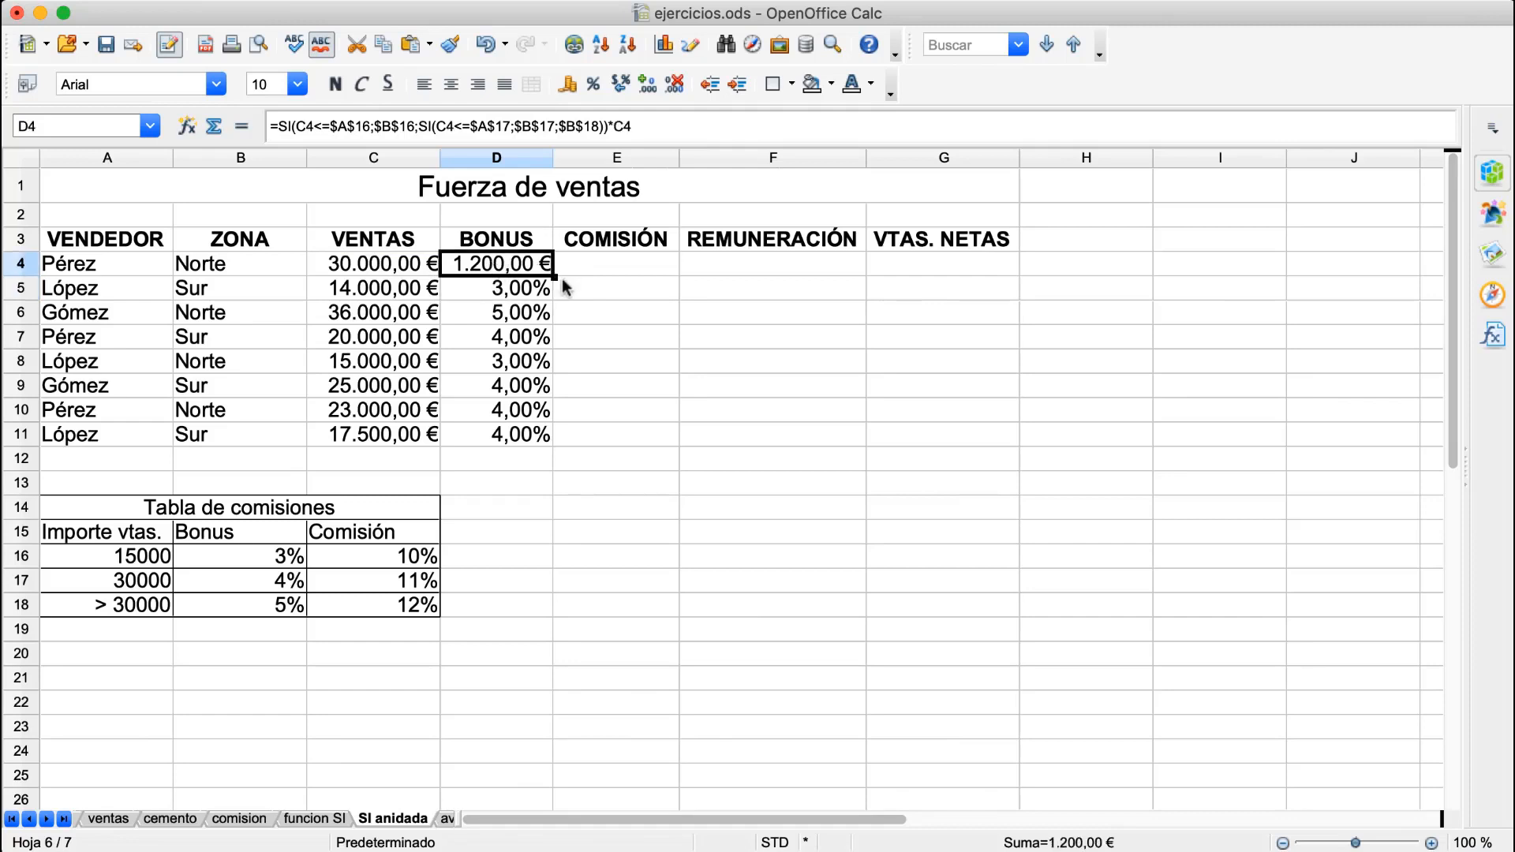
drag(553, 276, 538, 443)
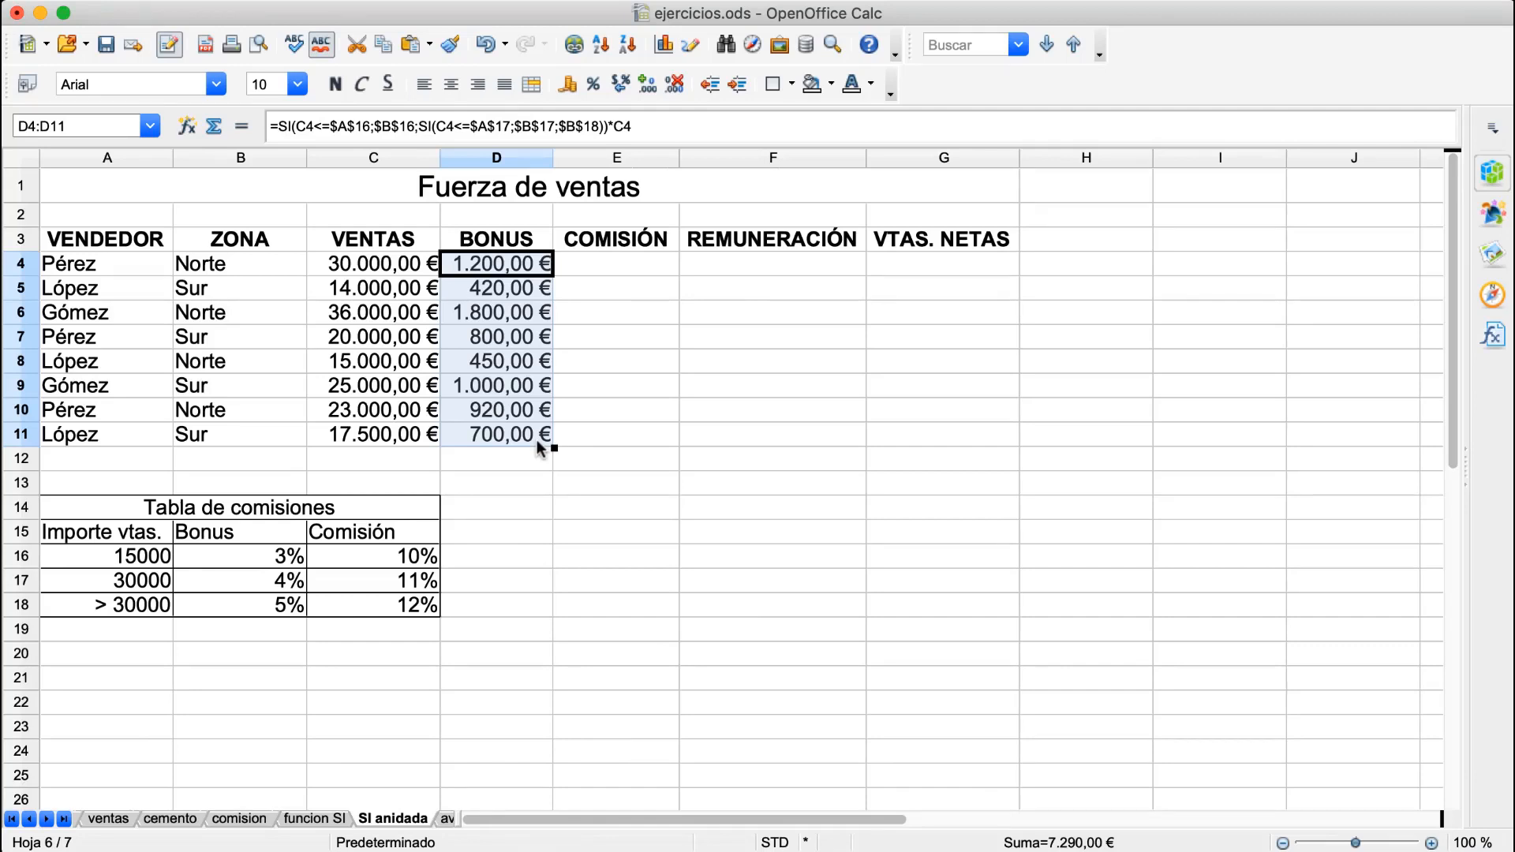
Step: Insert an SI function in cell E4 of the COMISIÓN column with the function wizard
click(631, 262)
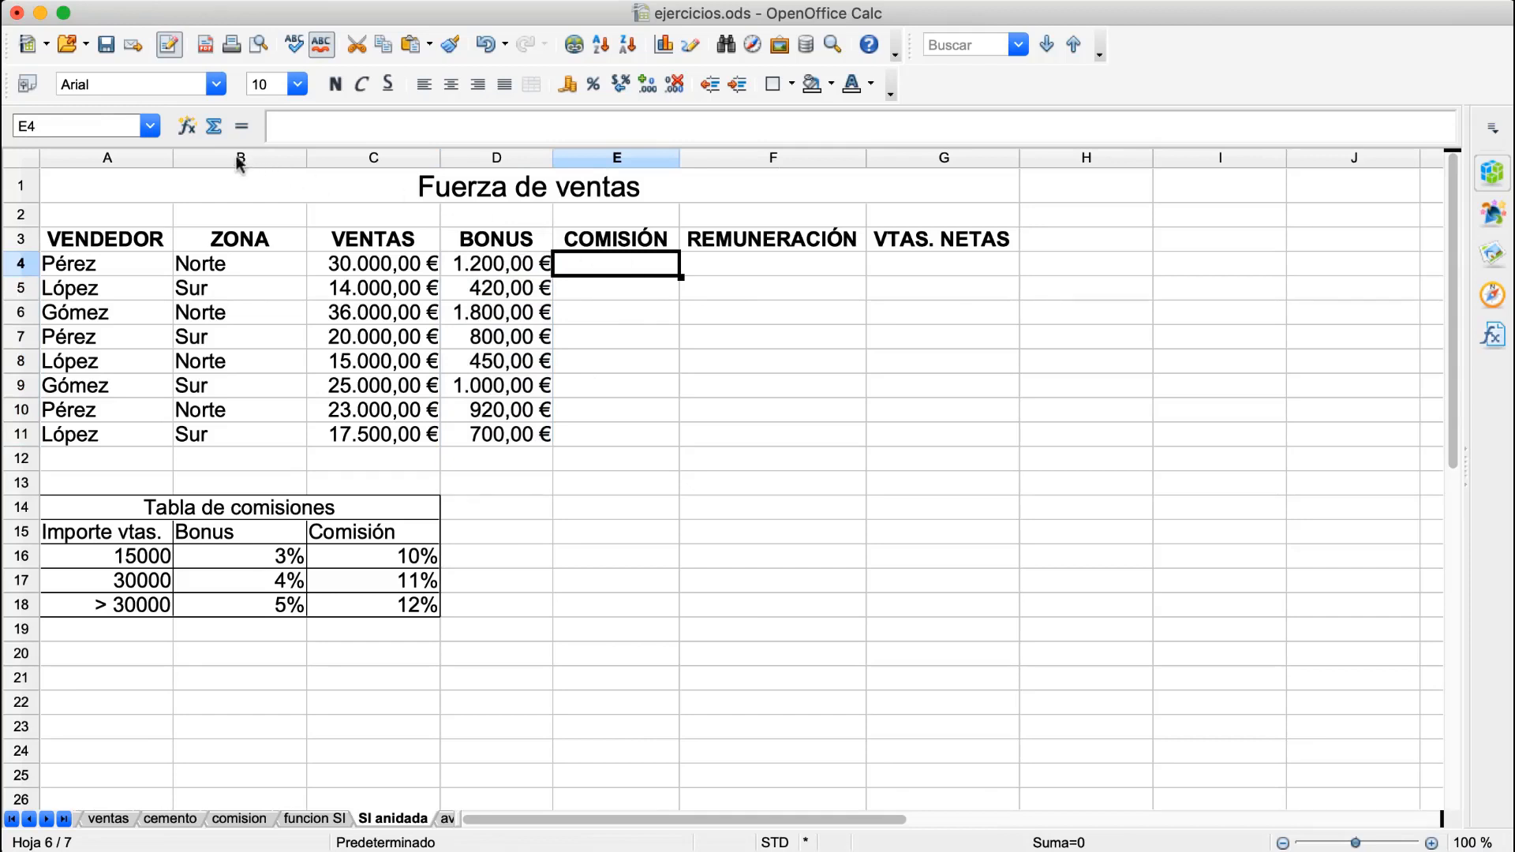
click(186, 126)
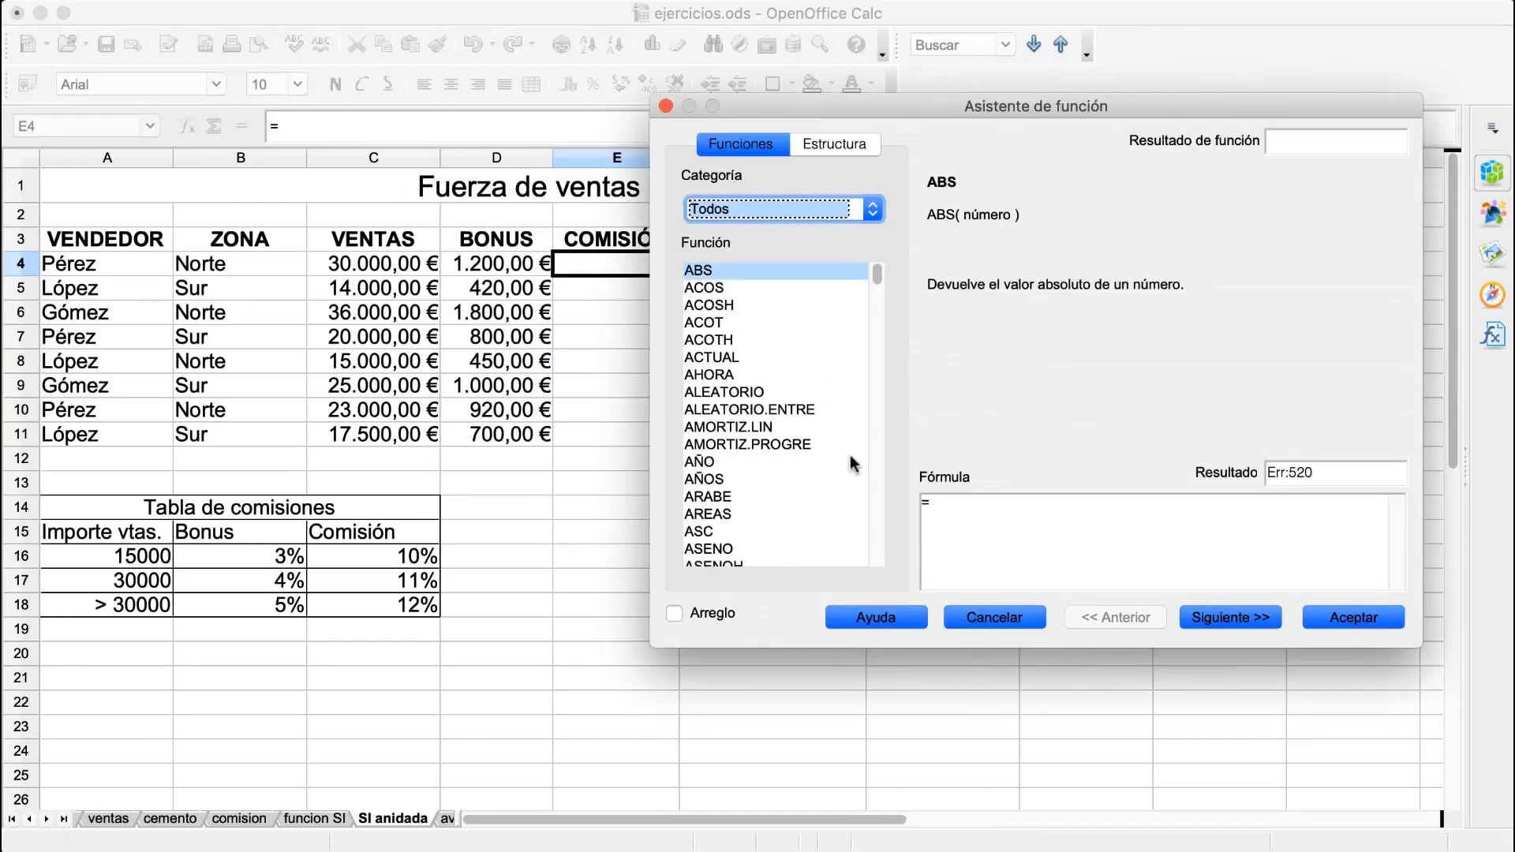
click(872, 212)
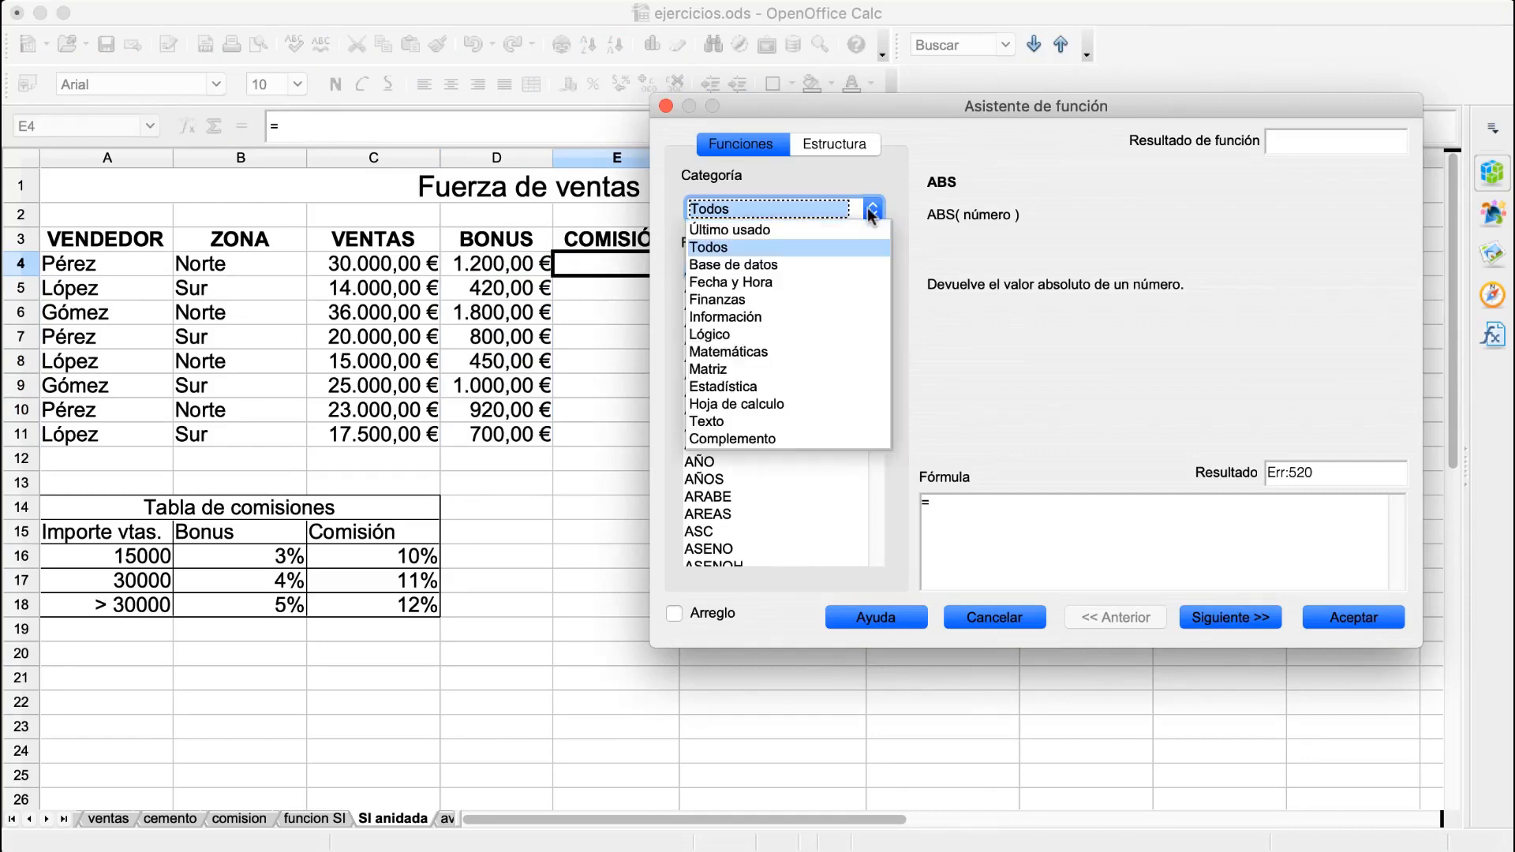
click(788, 229)
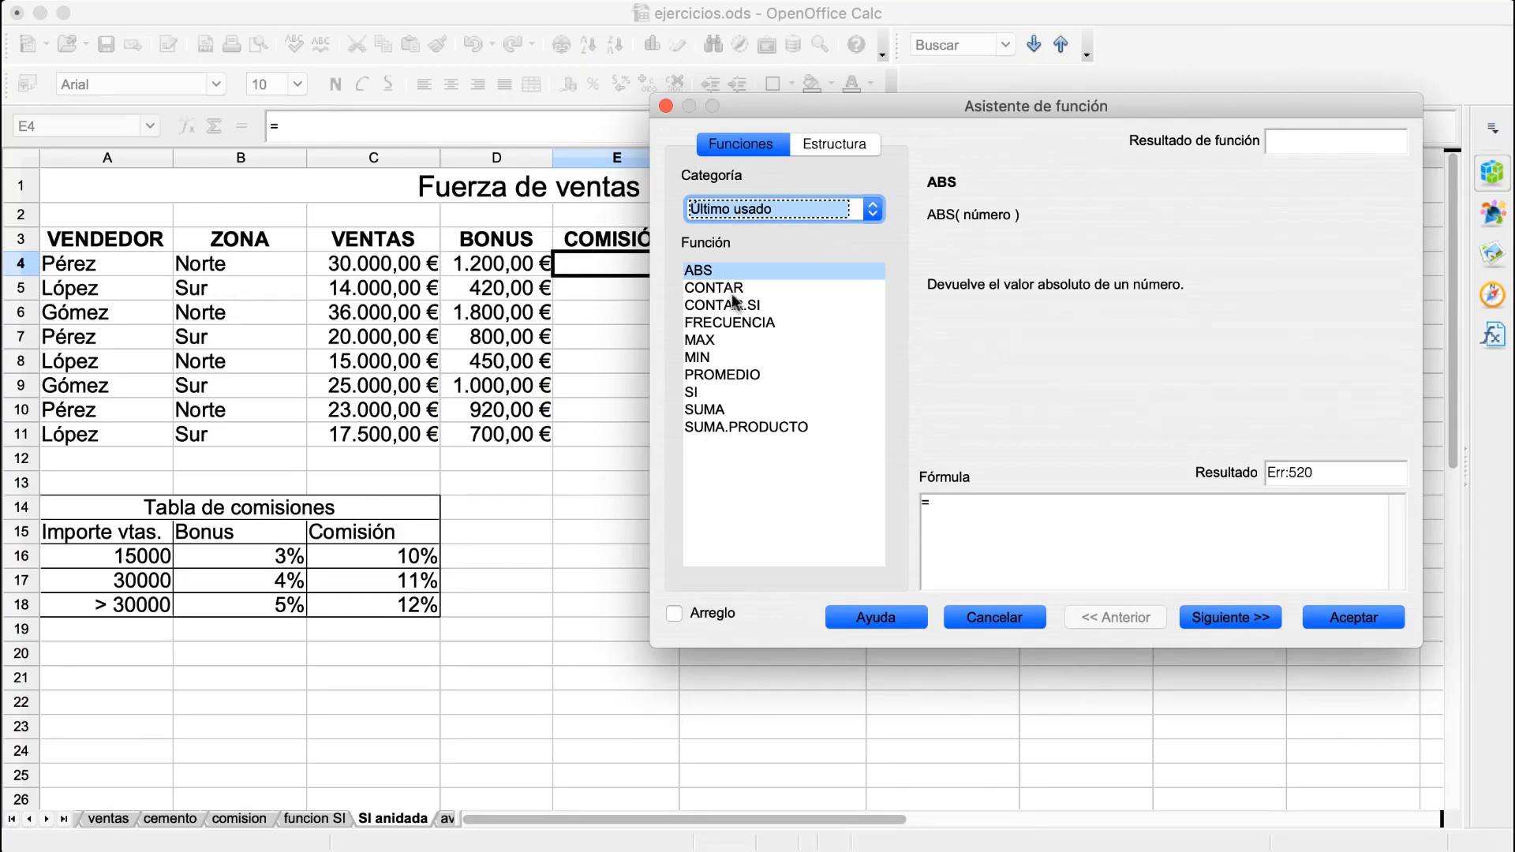
click(692, 392)
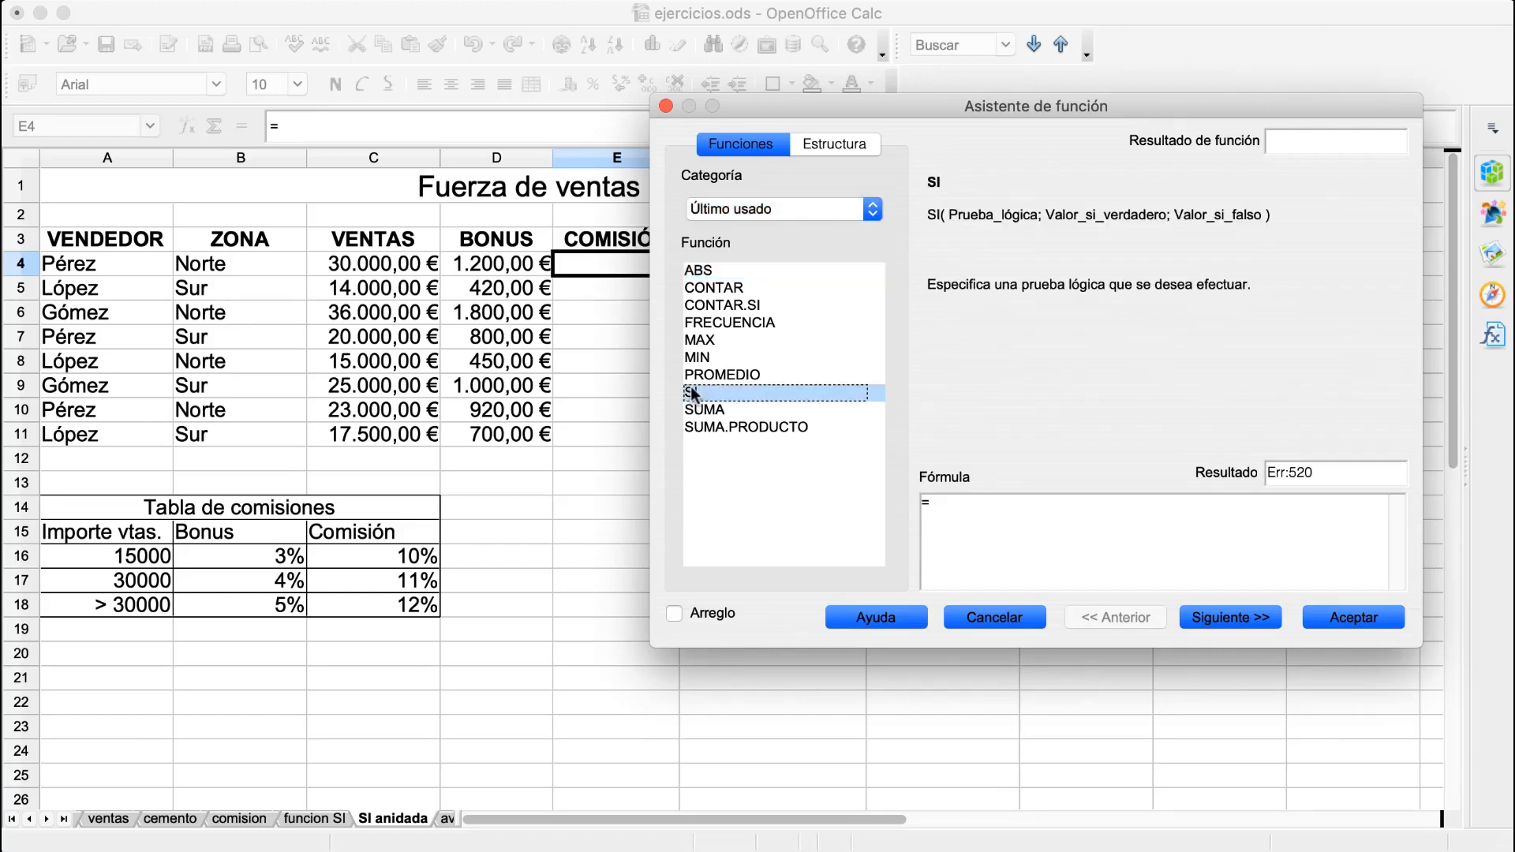
click(1227, 618)
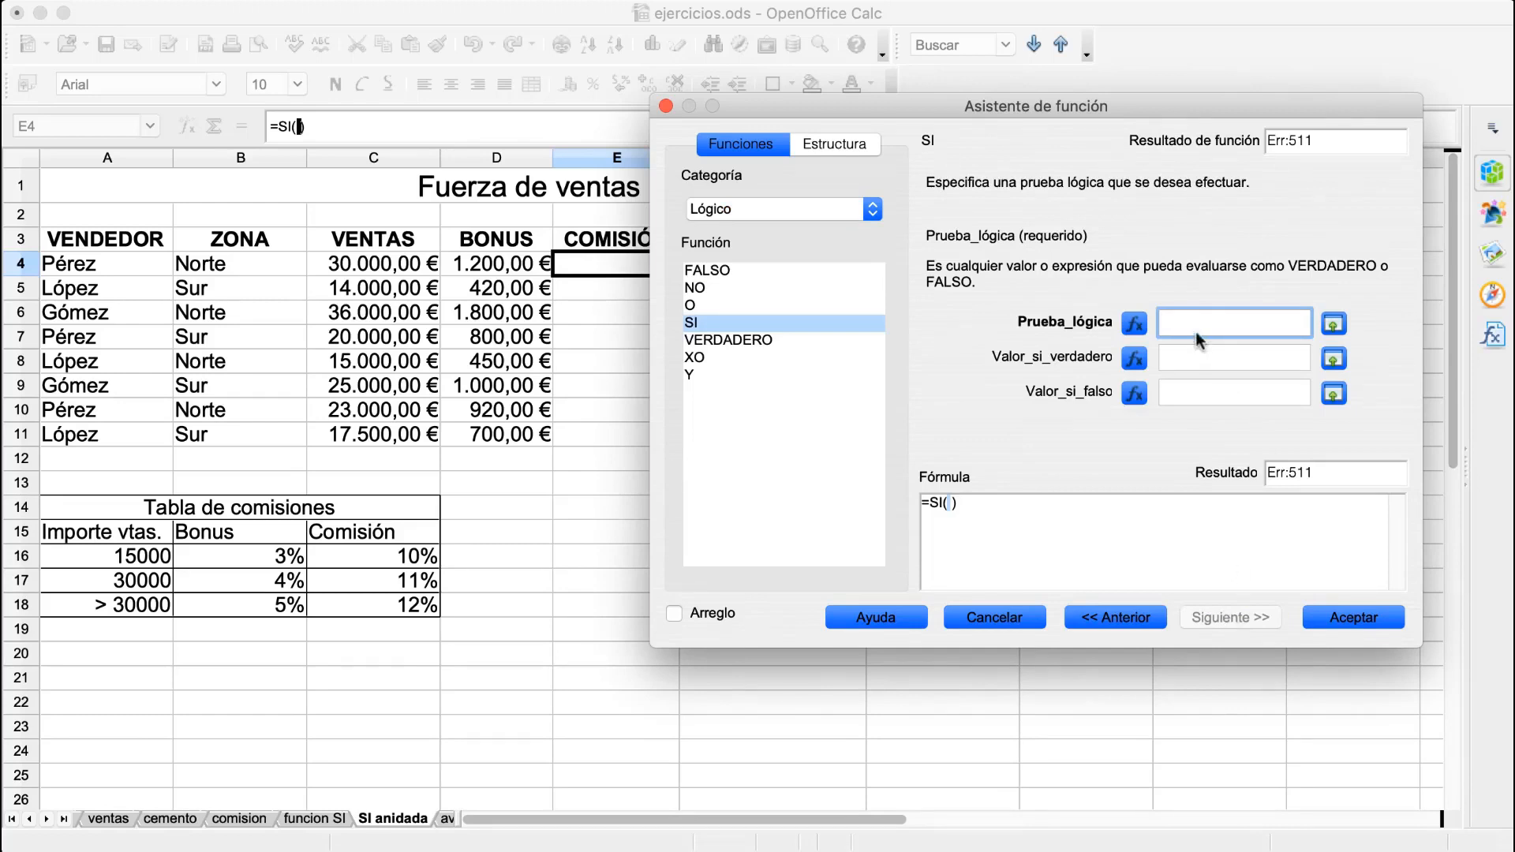
Step: Set the SI function's logical test to C4<=$A$16, with the table cell as an absolute reference
click(392, 266)
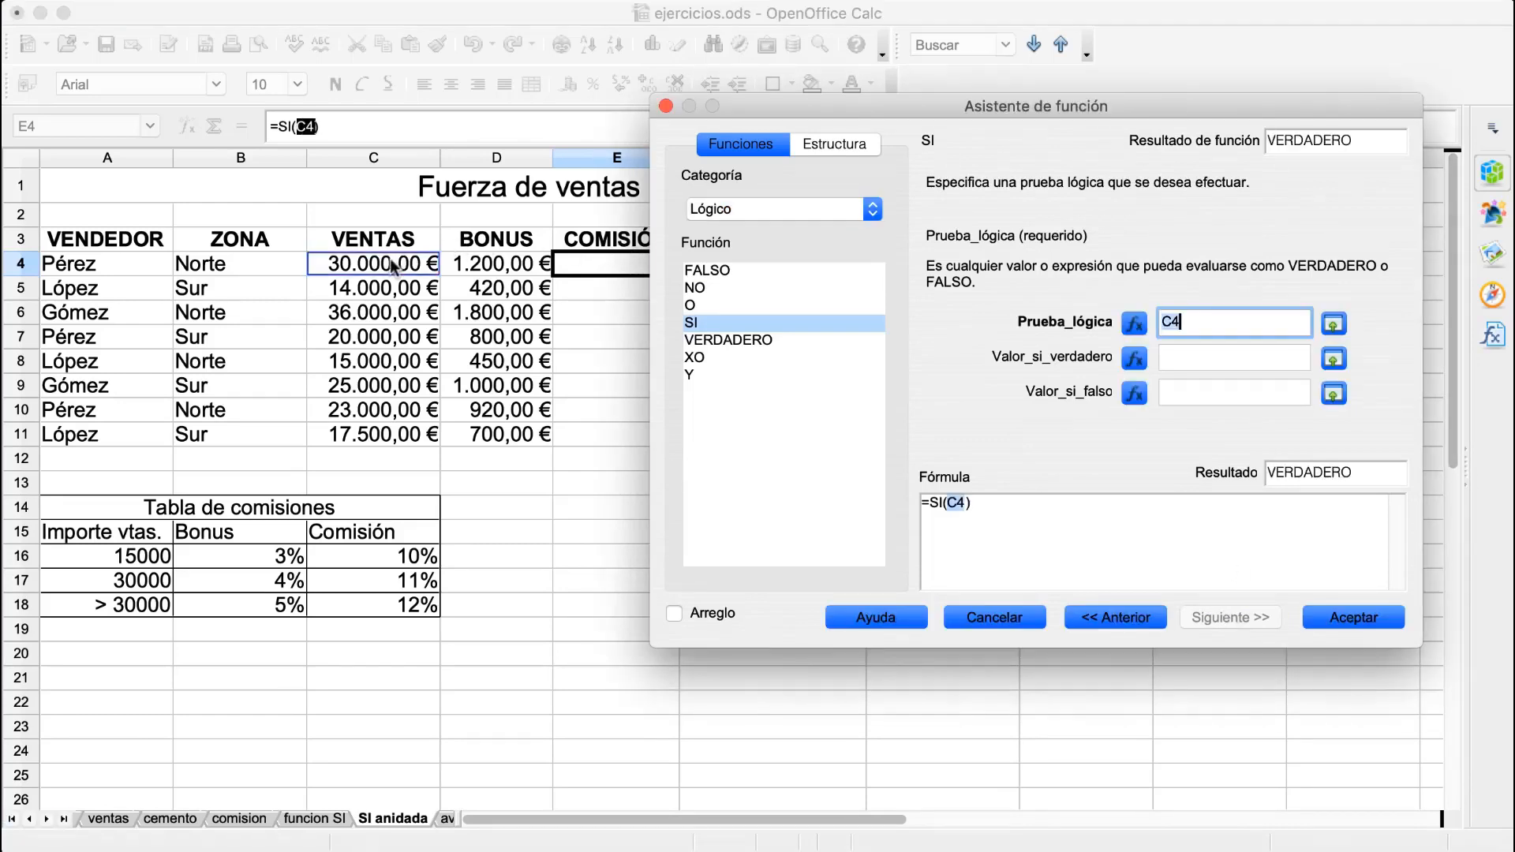
key(BackSpace)
key(BackSpace)
text(<=)
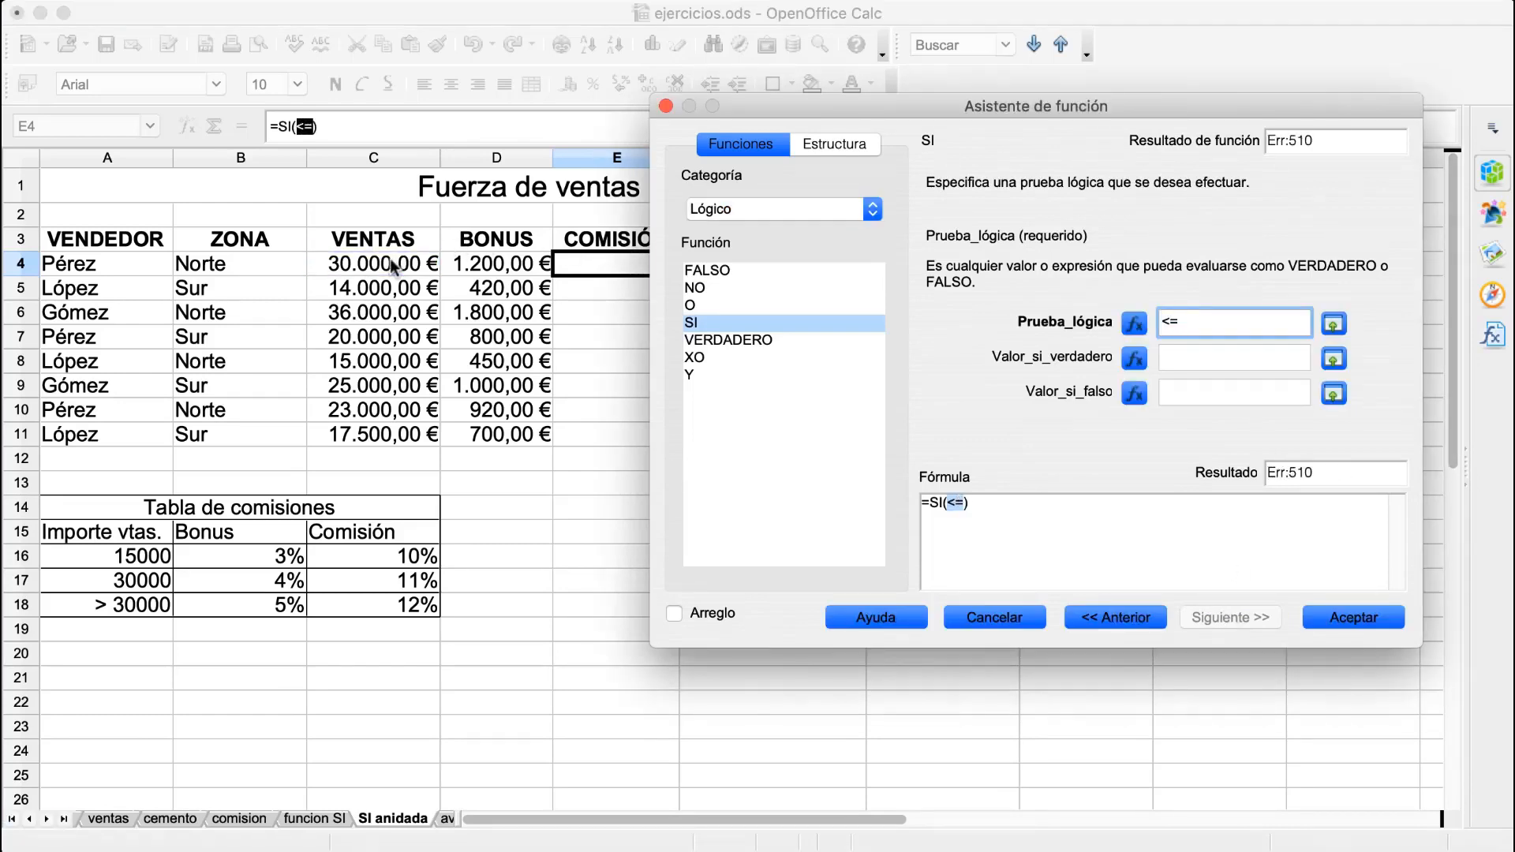
key(Home)
click(375, 271)
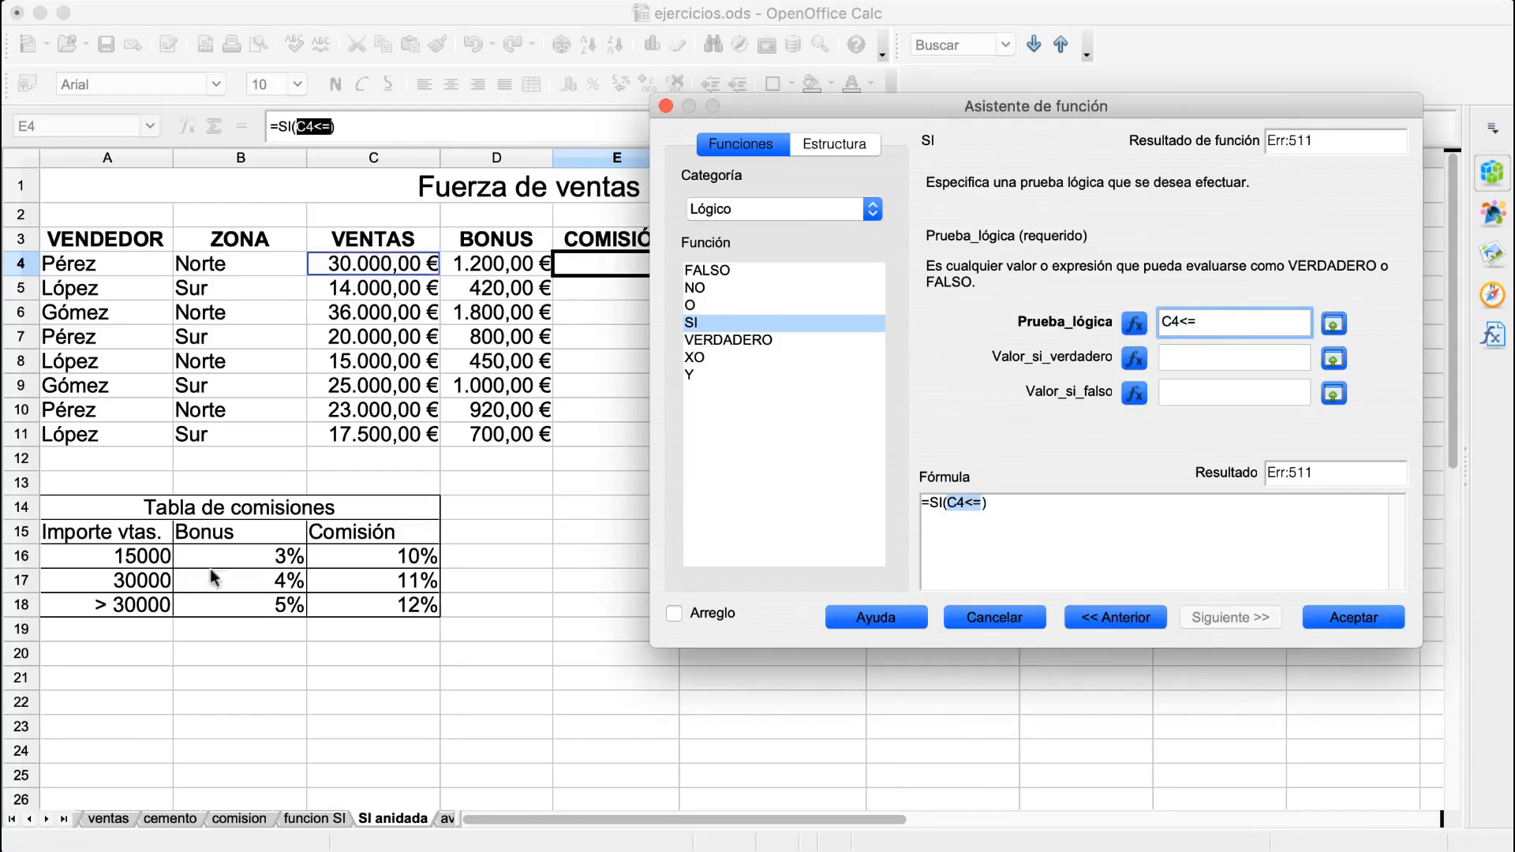
click(119, 558)
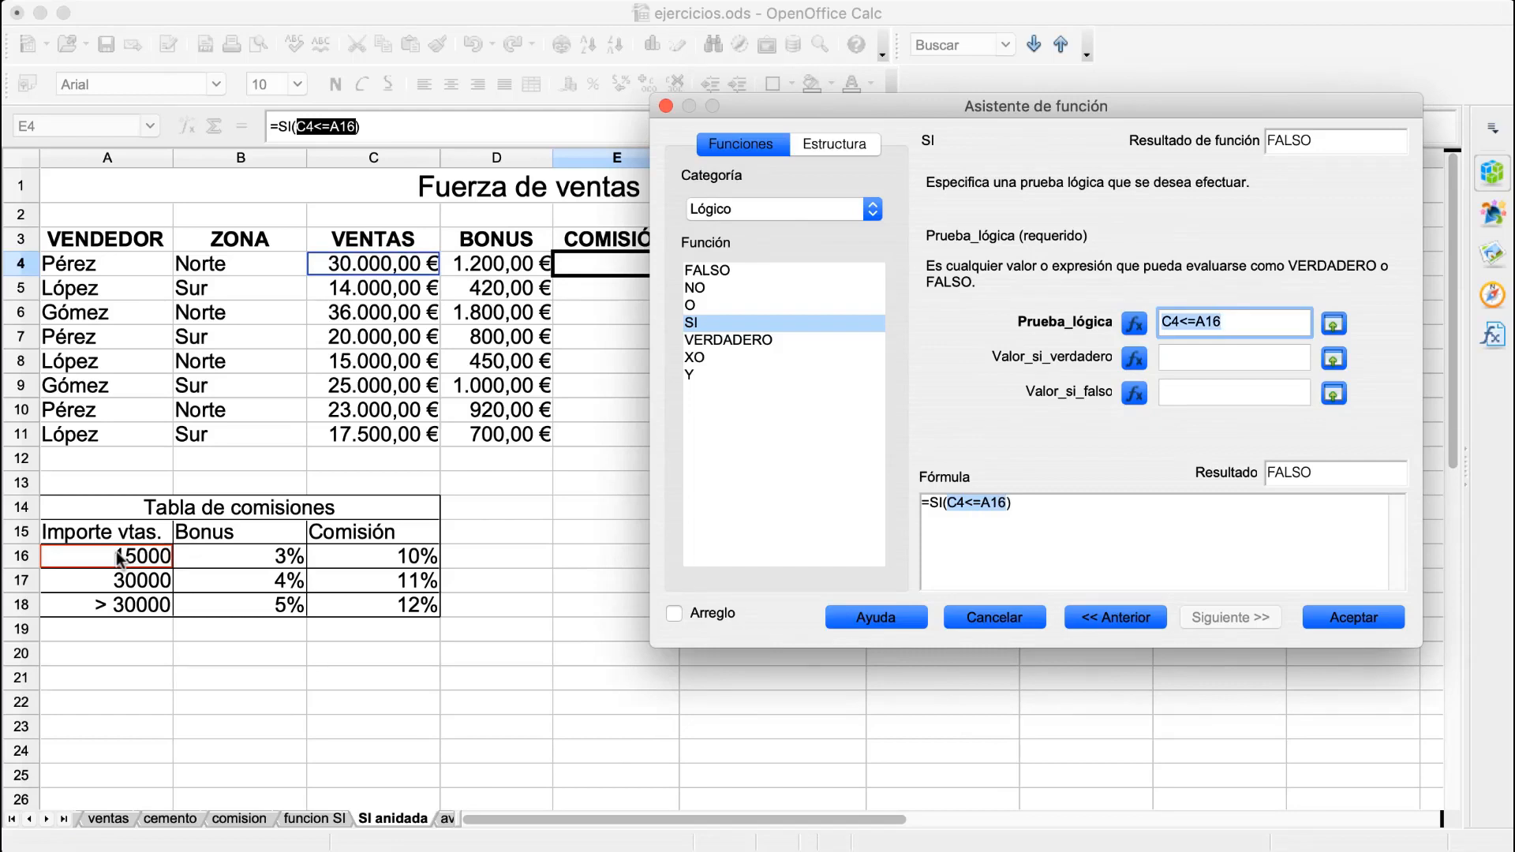
key(Left)
text($)
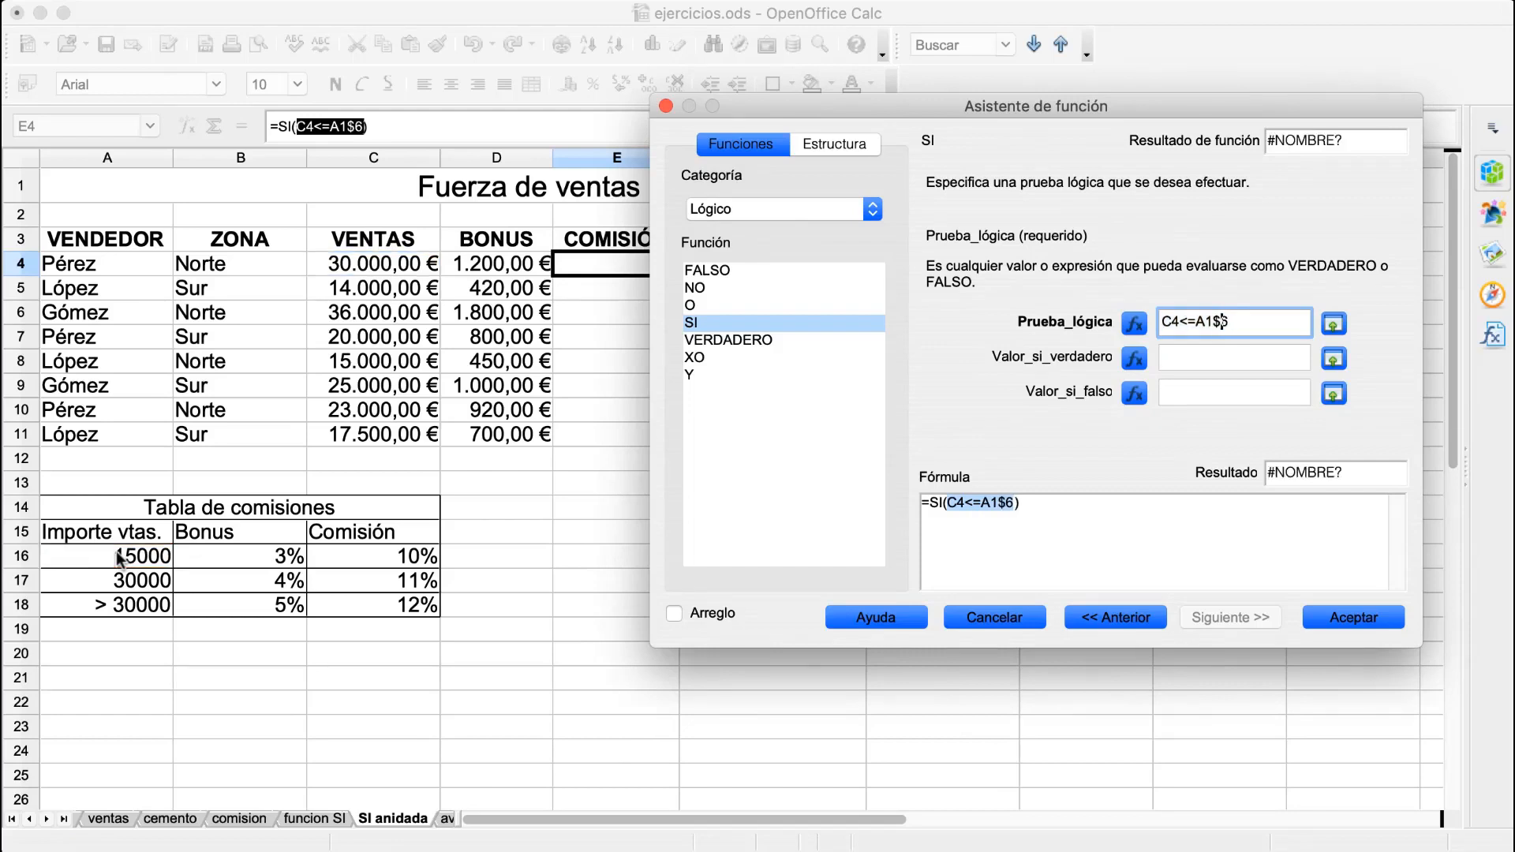
key(BackSpace)
key(Left)
text($A)
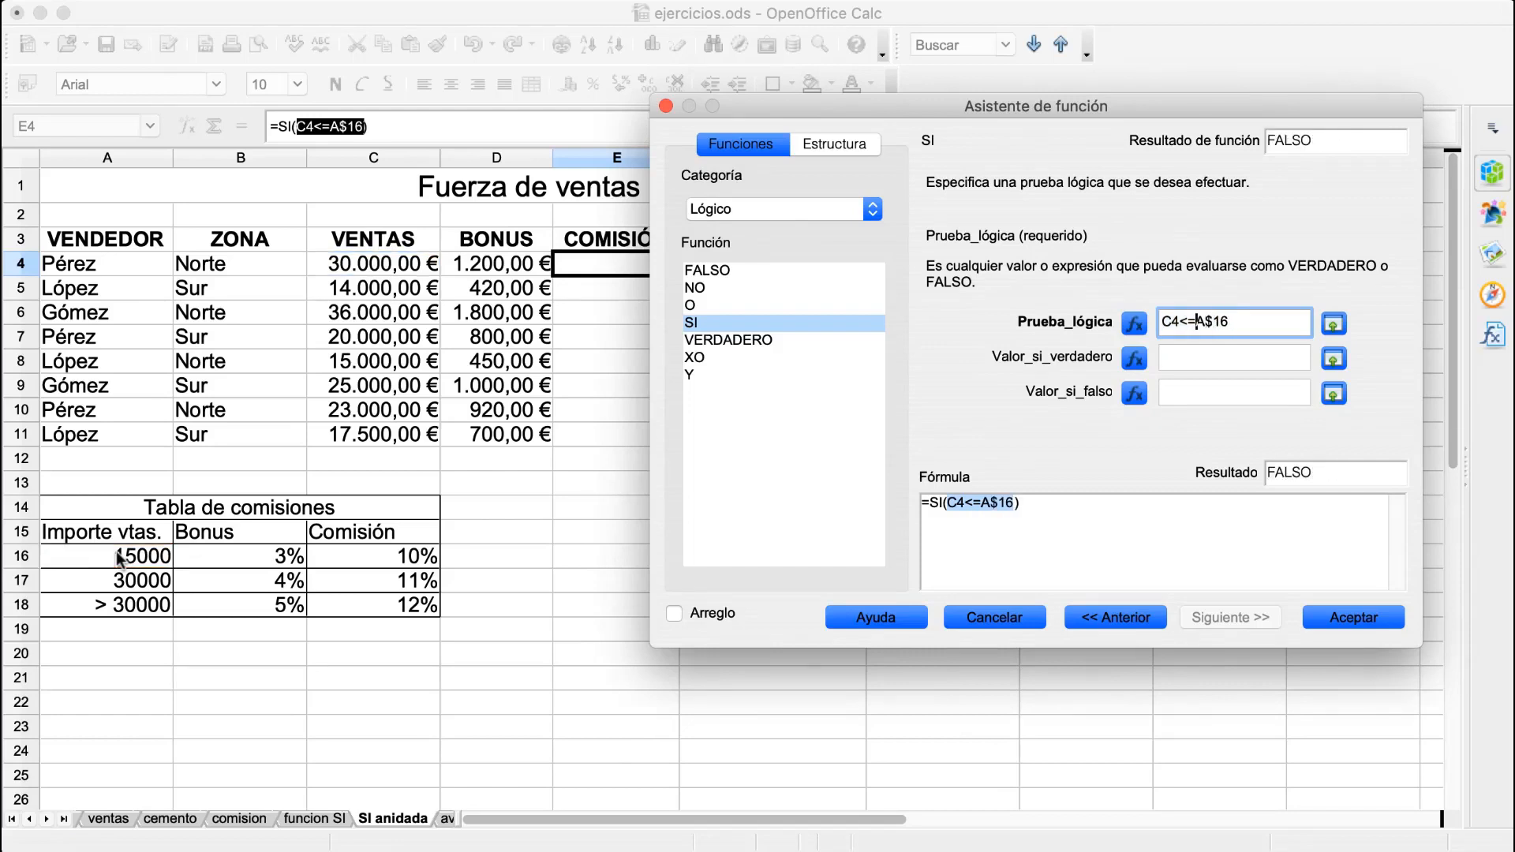
text($)
Step: Set the SI function's value if true to the absolute reference $C$16
click(1193, 357)
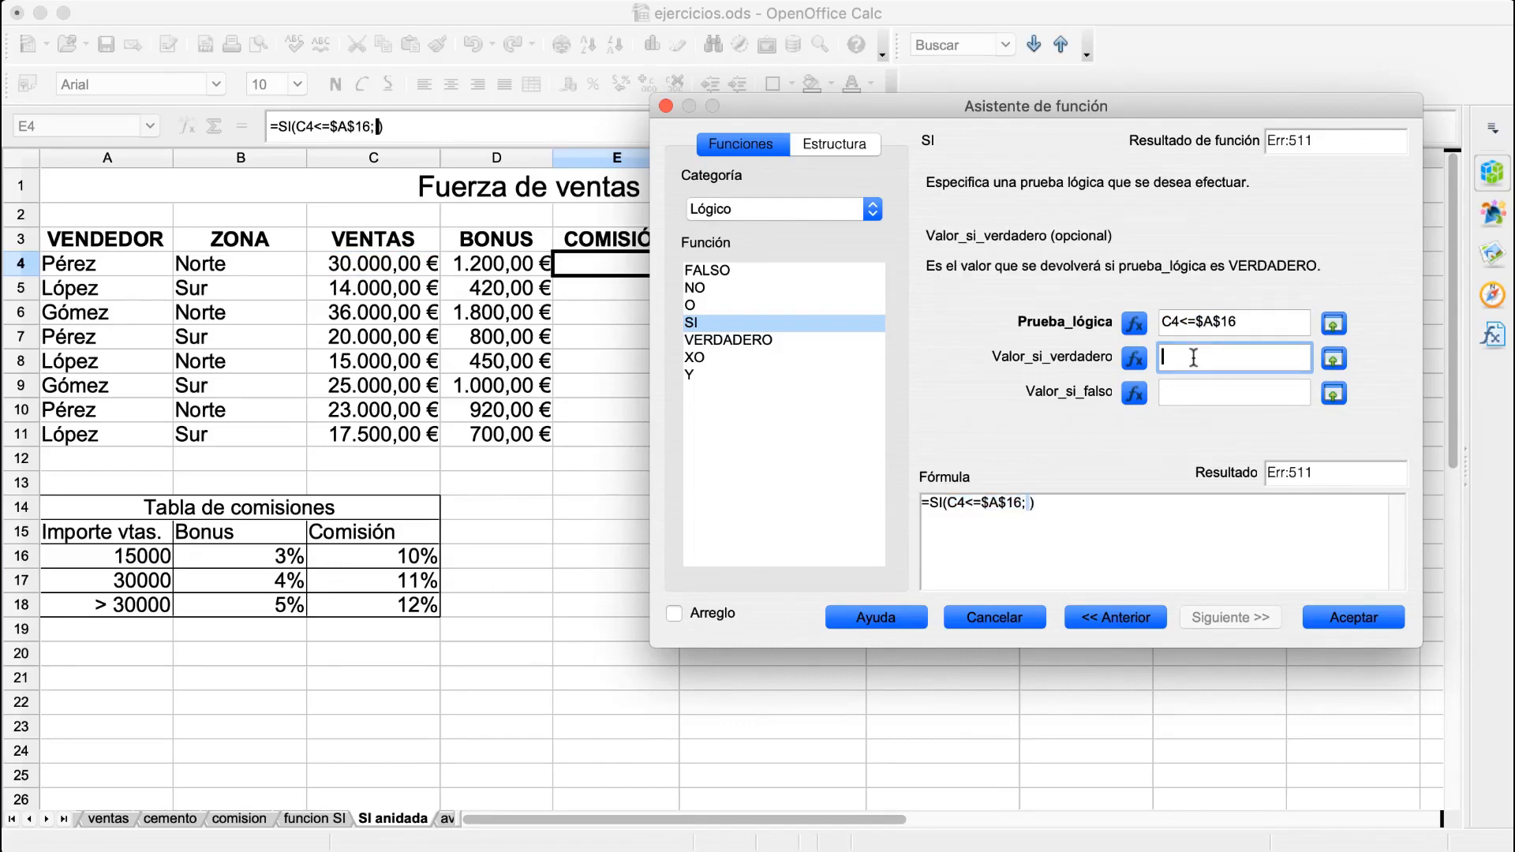
click(376, 559)
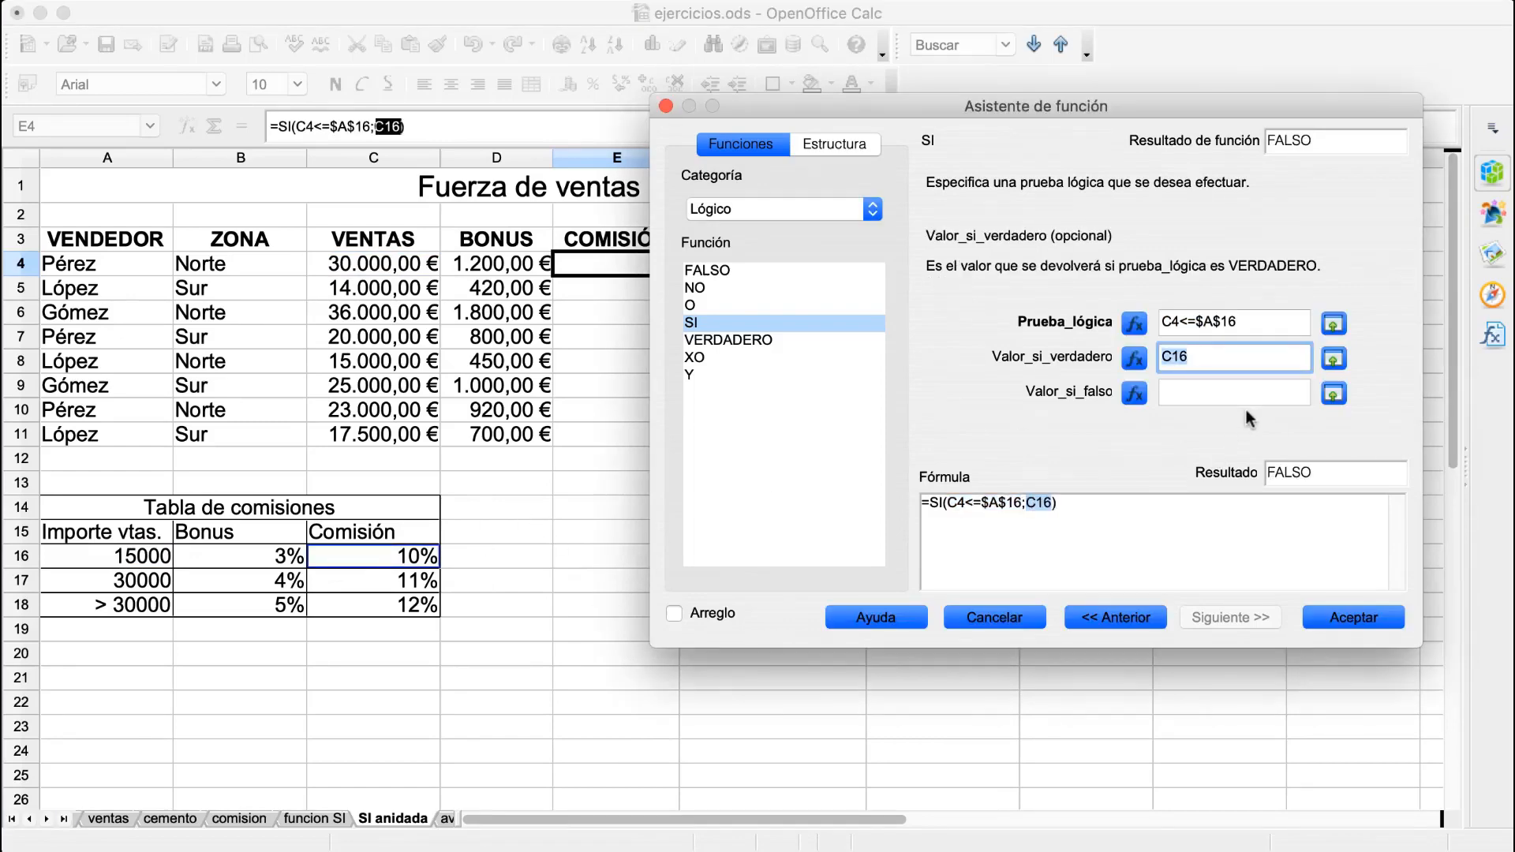
text($)
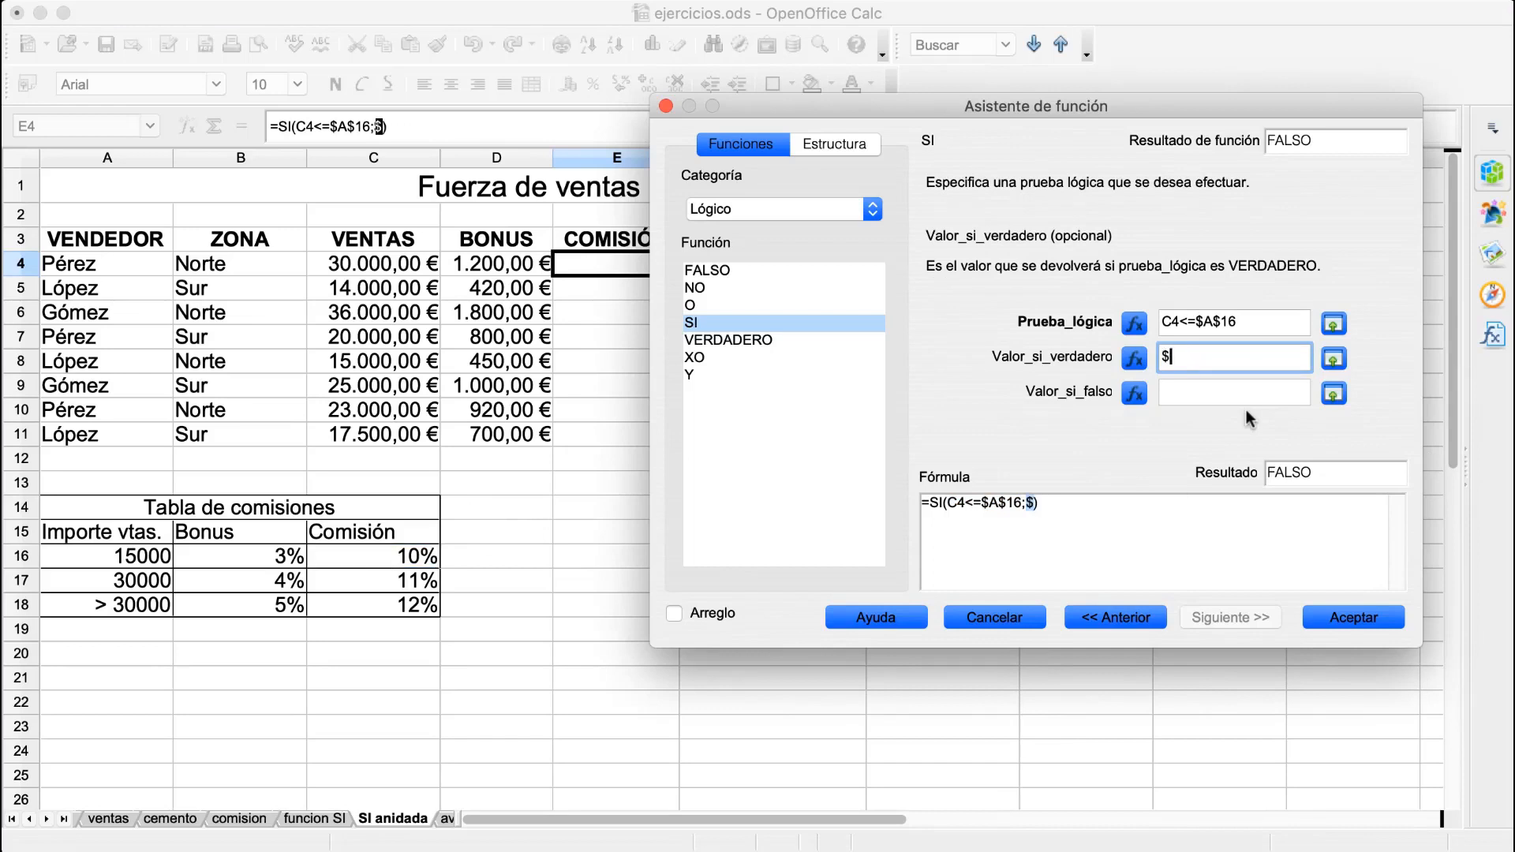
click(373, 557)
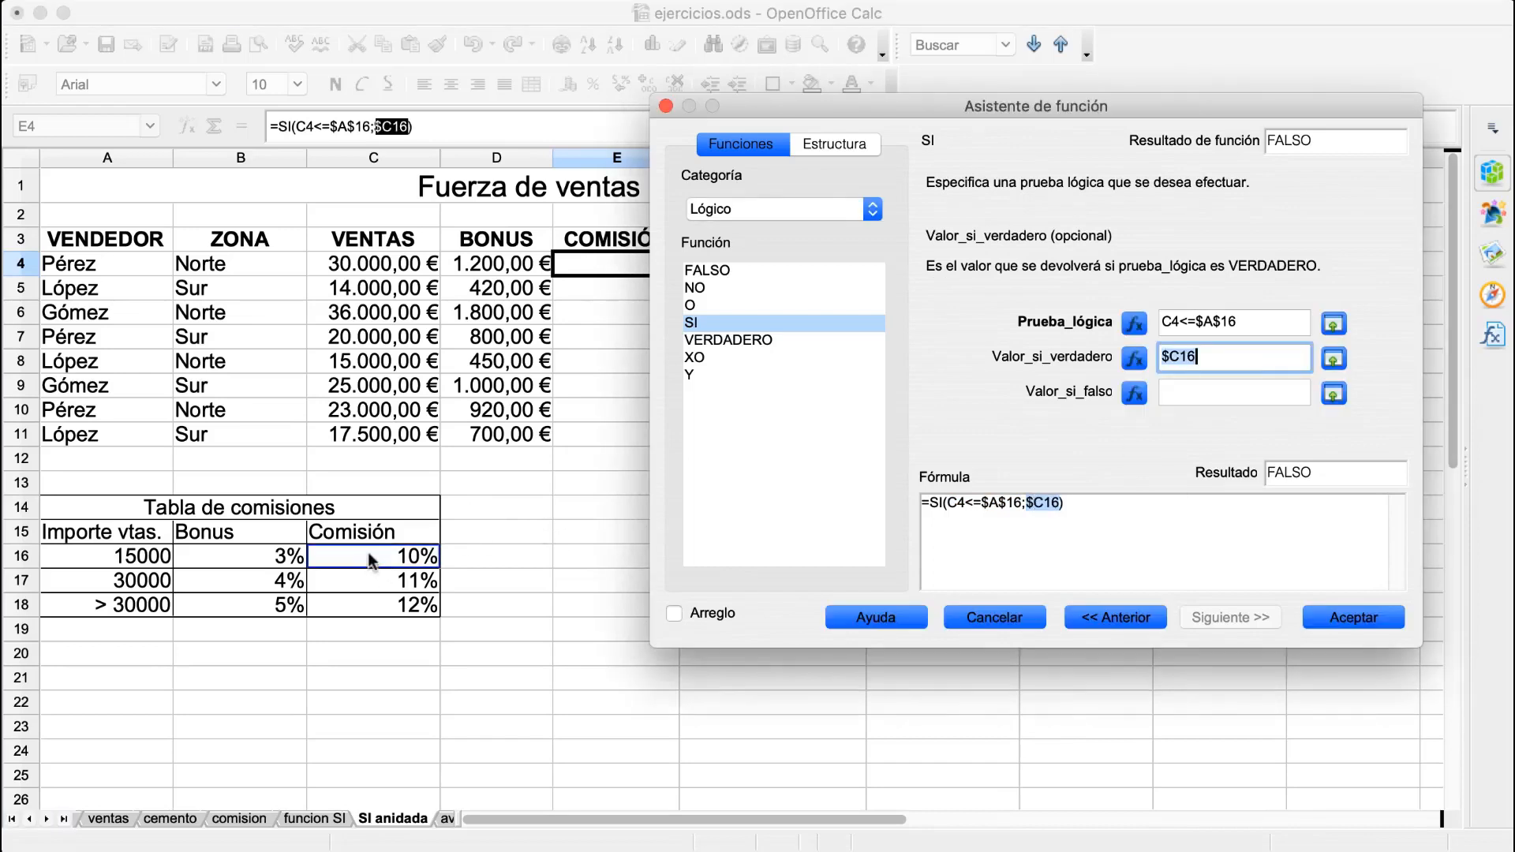
click(1237, 357)
text($)
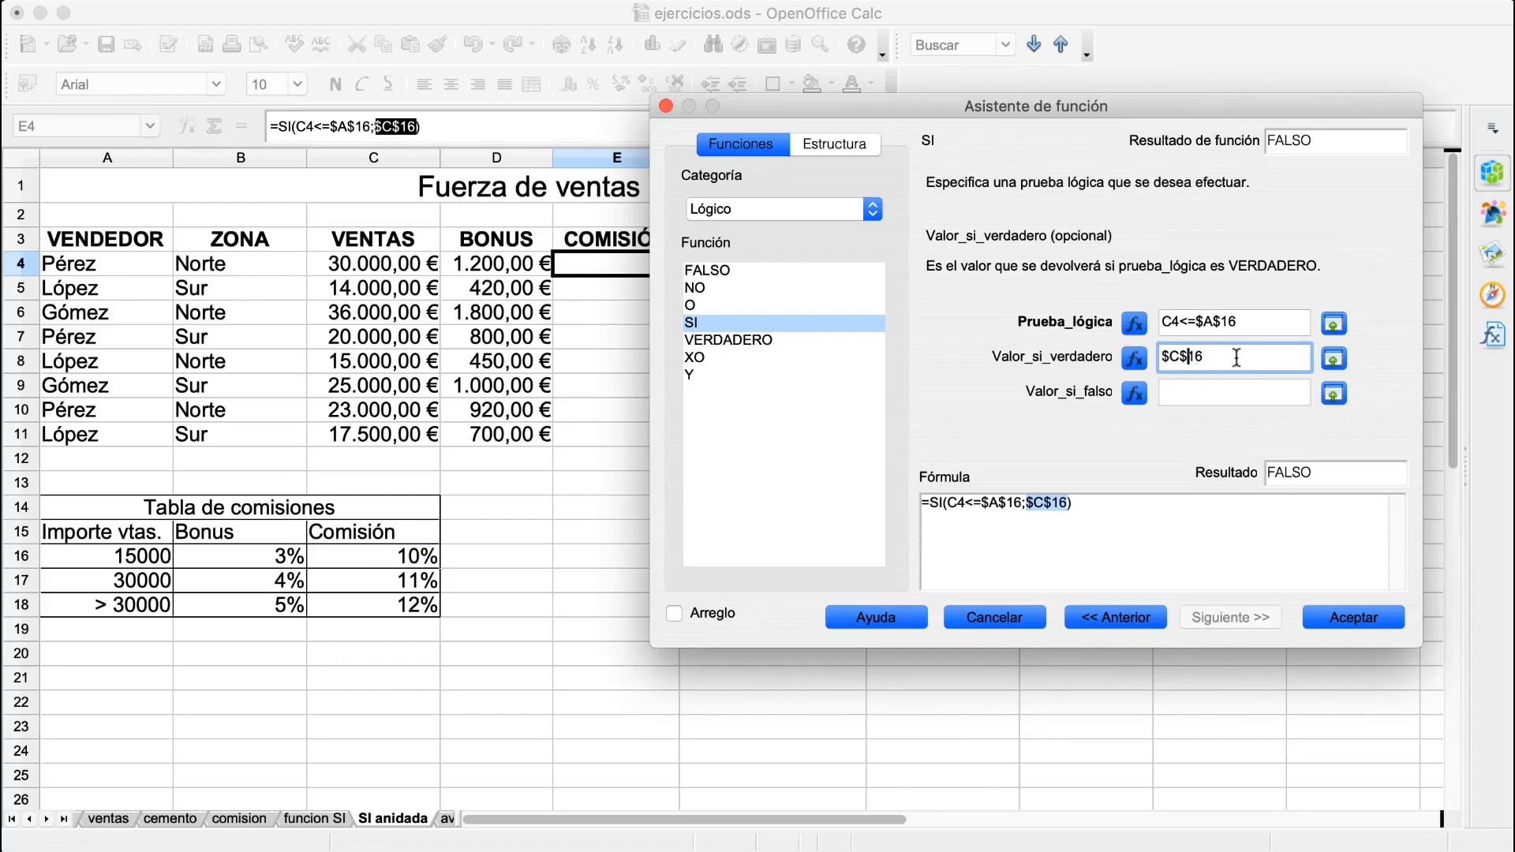
Step: Nest a second SI function in the value-if-false argument of the commission formula
click(1205, 392)
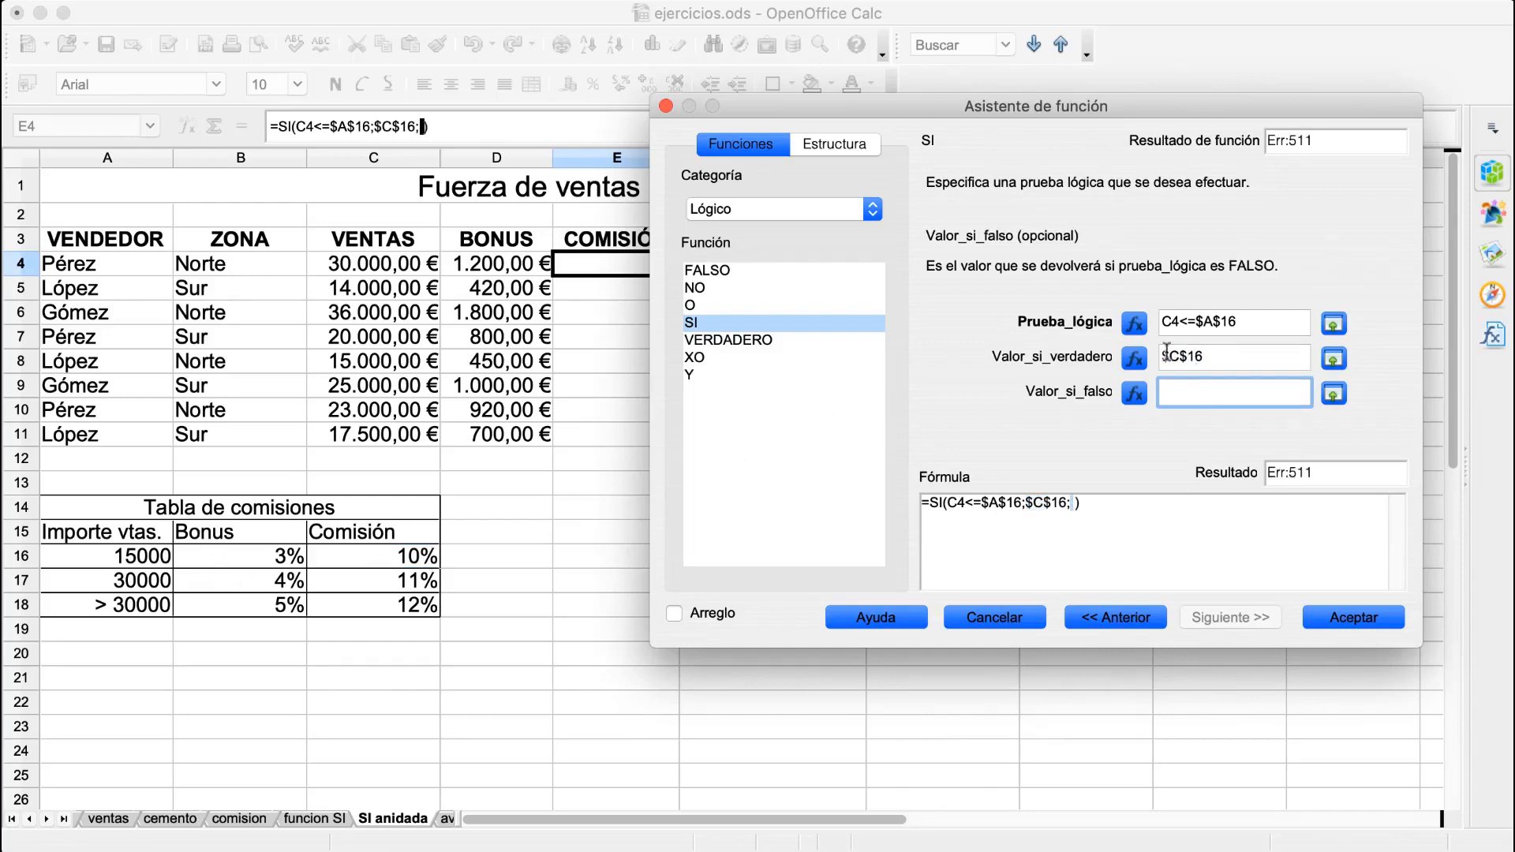
click(1134, 392)
click(755, 210)
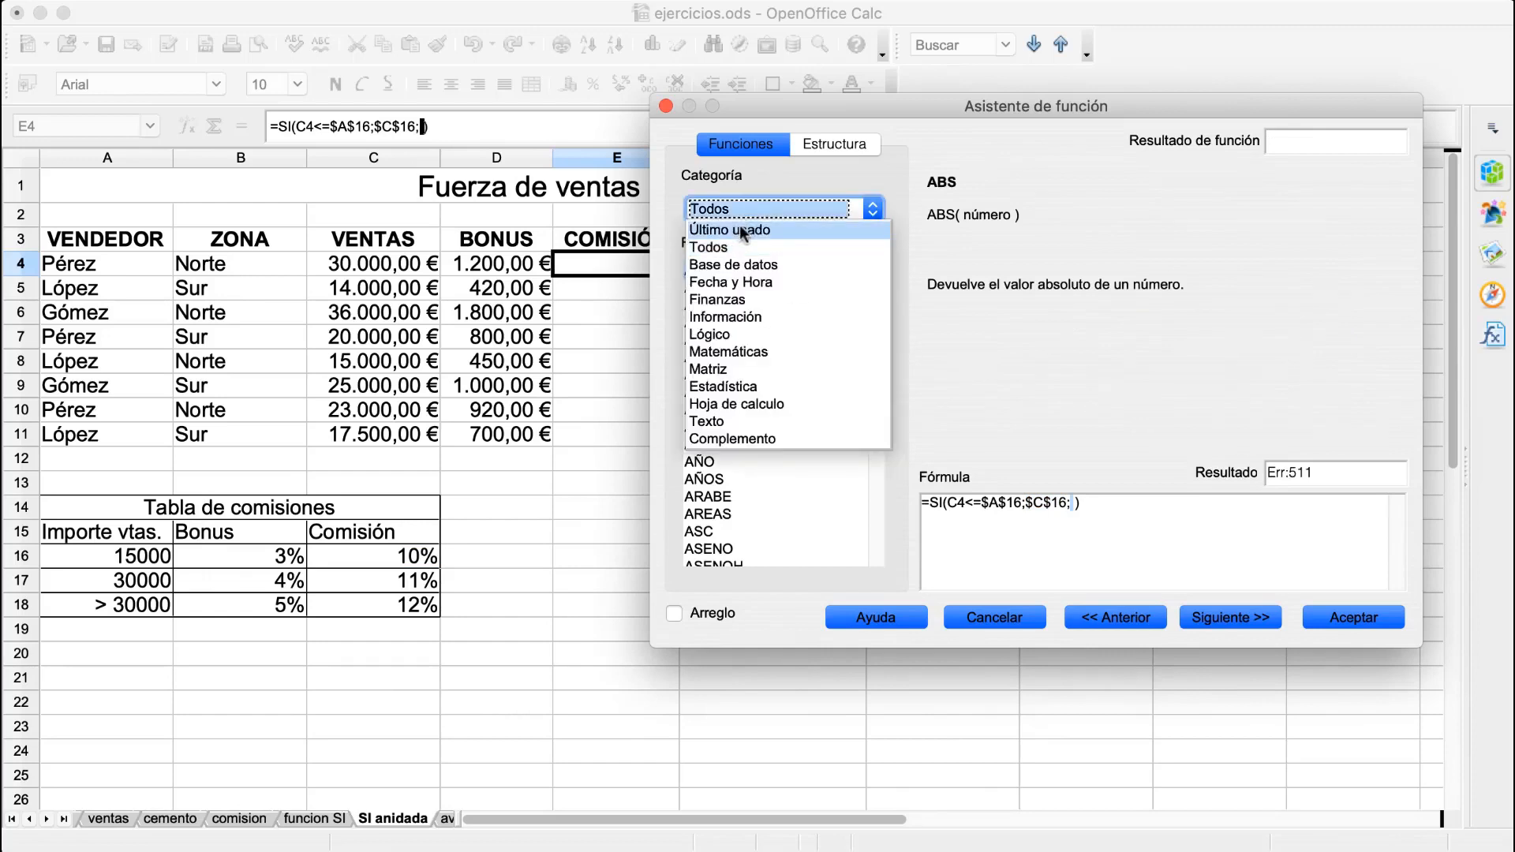
click(741, 226)
click(689, 392)
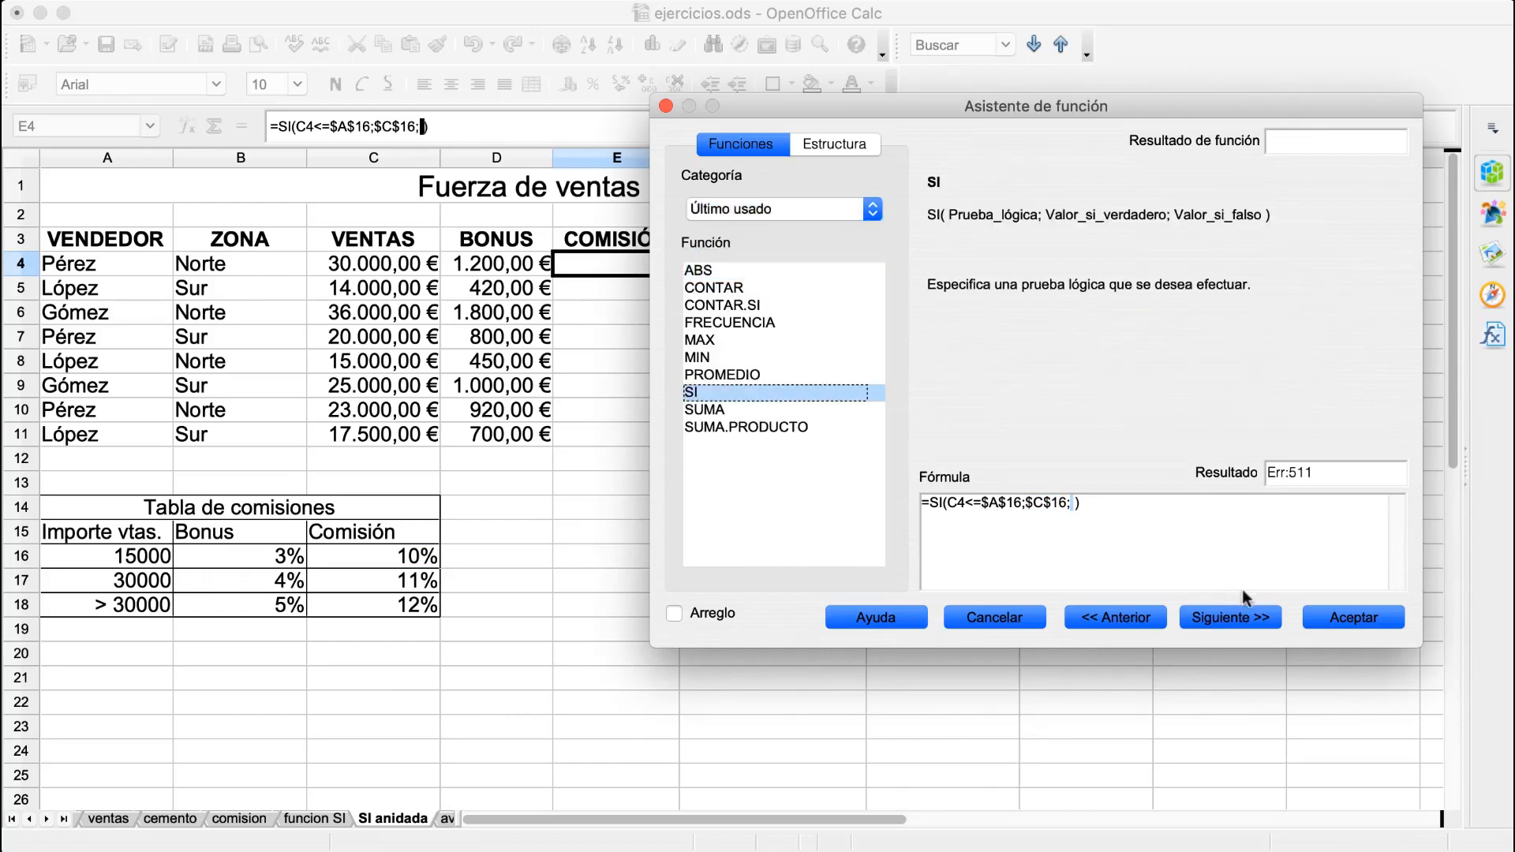
click(1249, 619)
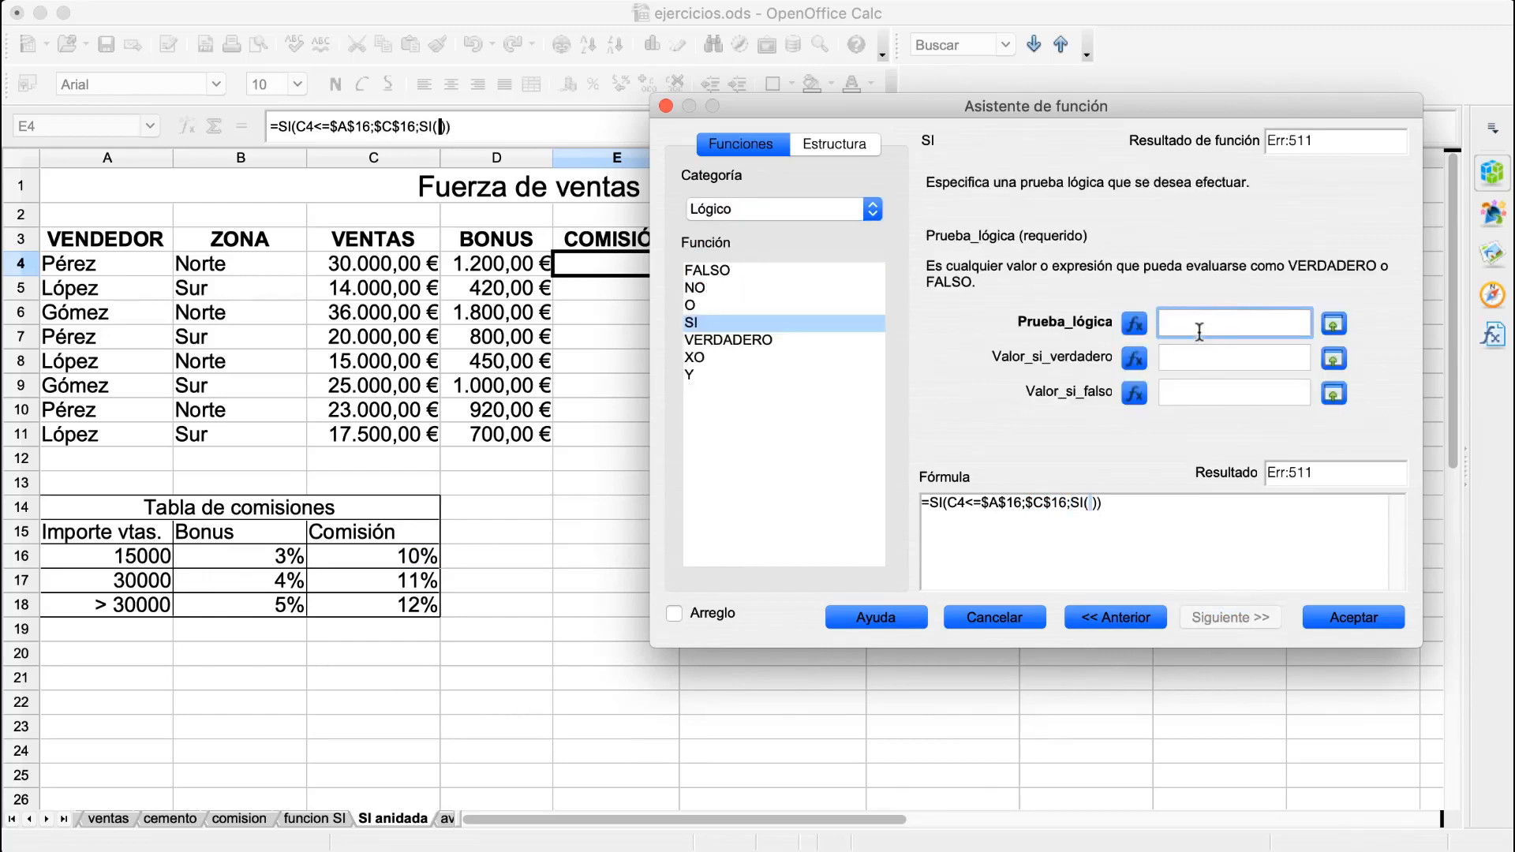
Step: Set the nested SI function's logical test to C4<=$A$17, with the table cell as an absolute reference
click(374, 269)
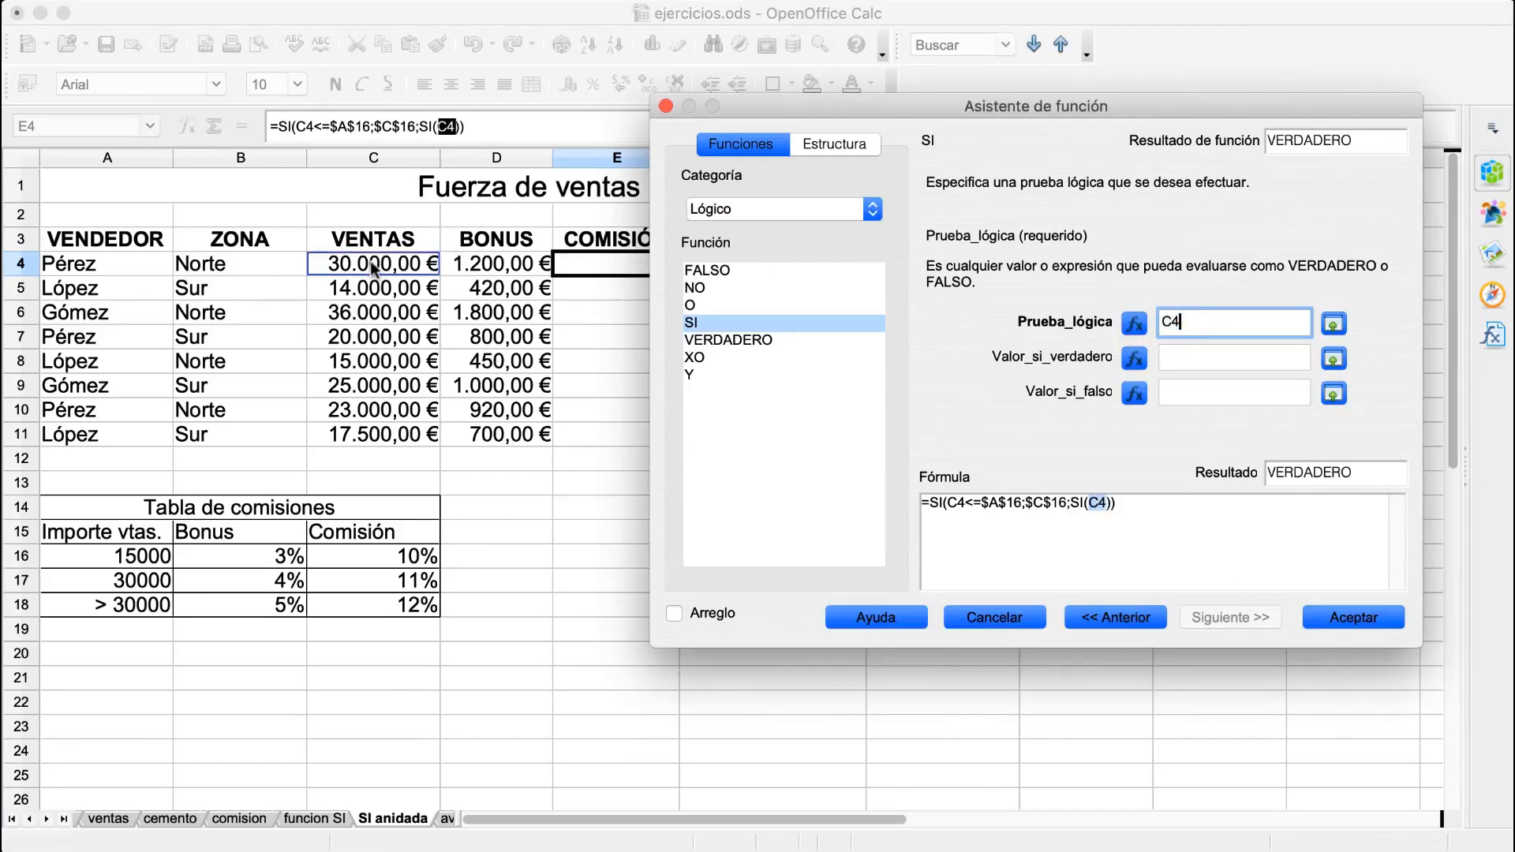
text(<=)
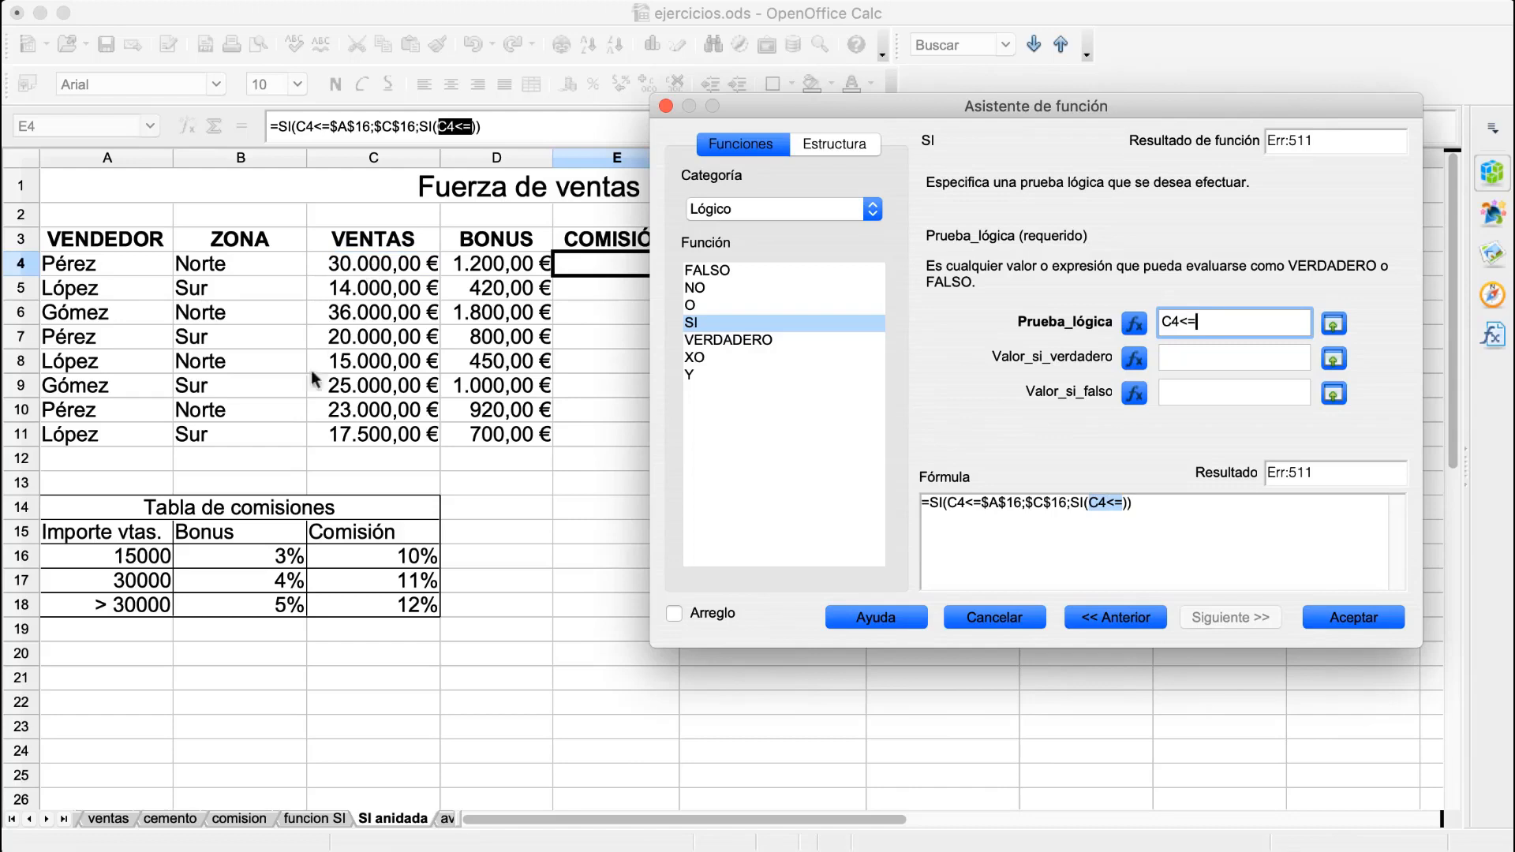
click(153, 582)
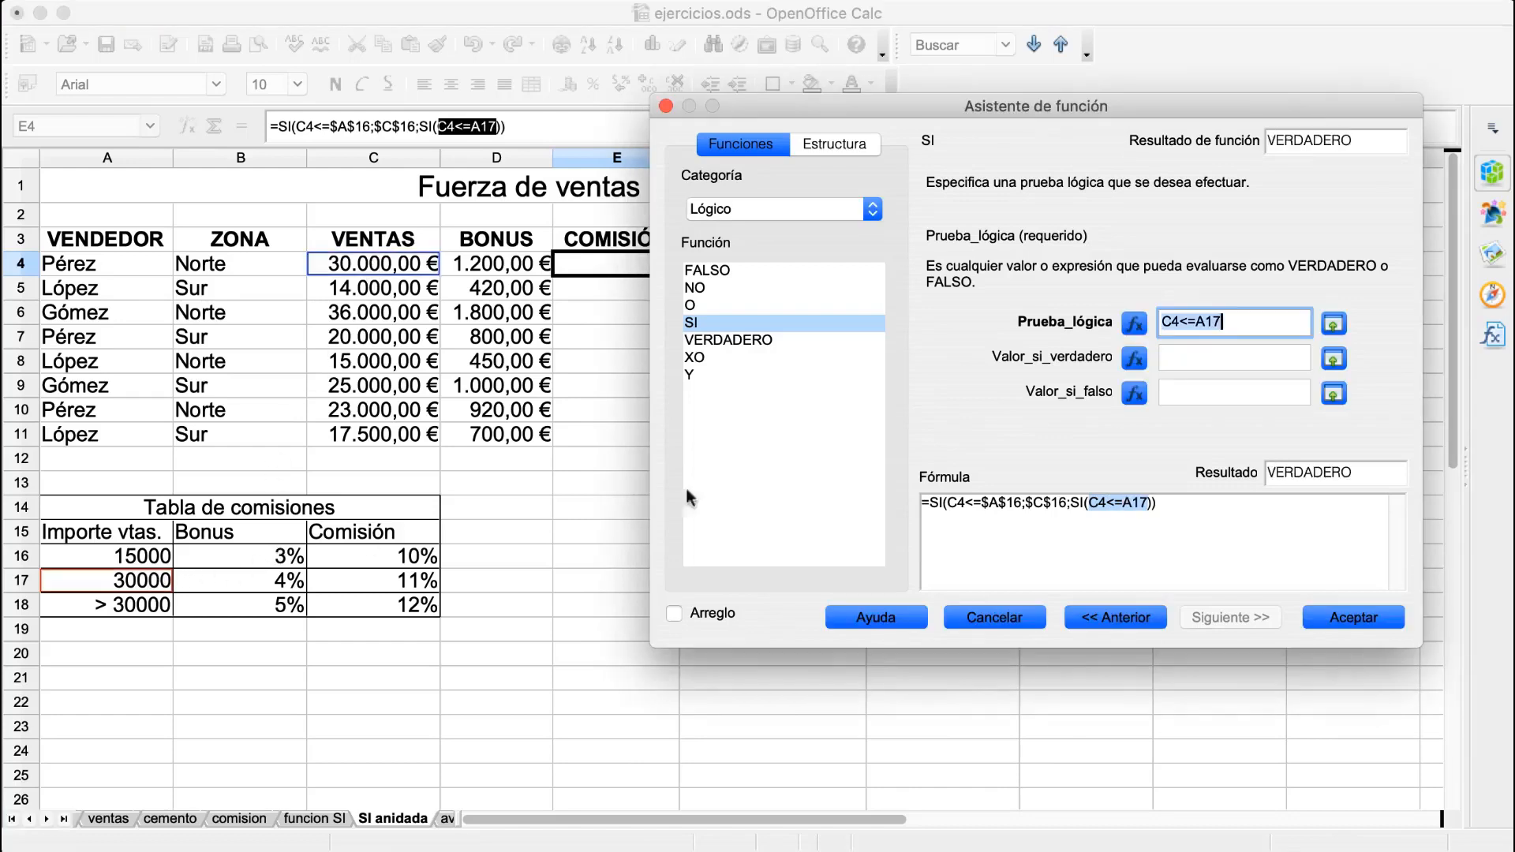
click(1241, 321)
key(Left)
key(Left)
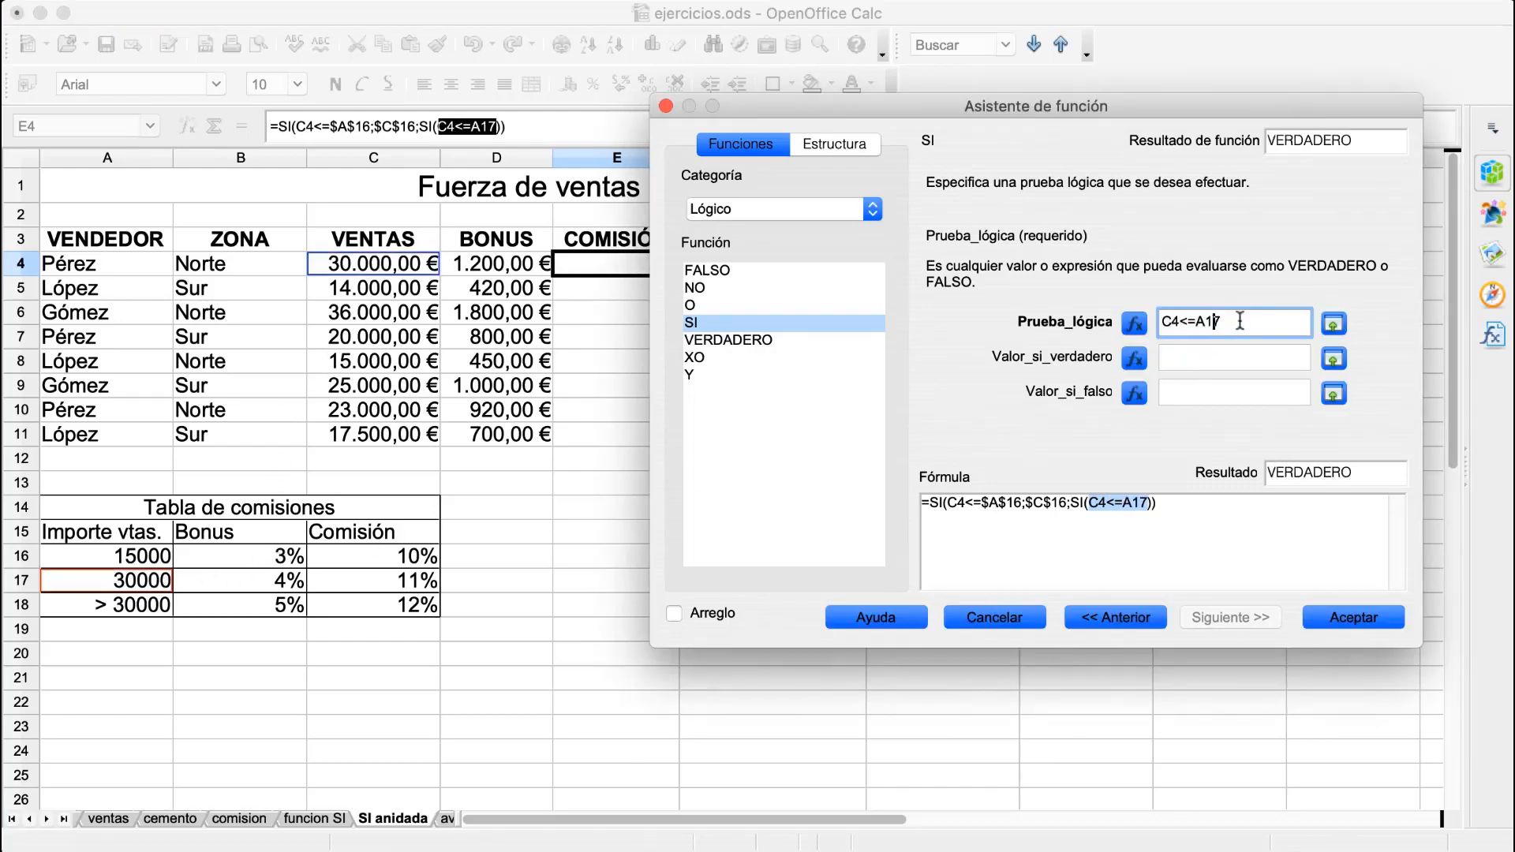
text($)
key(Left)
key(Left)
text($)
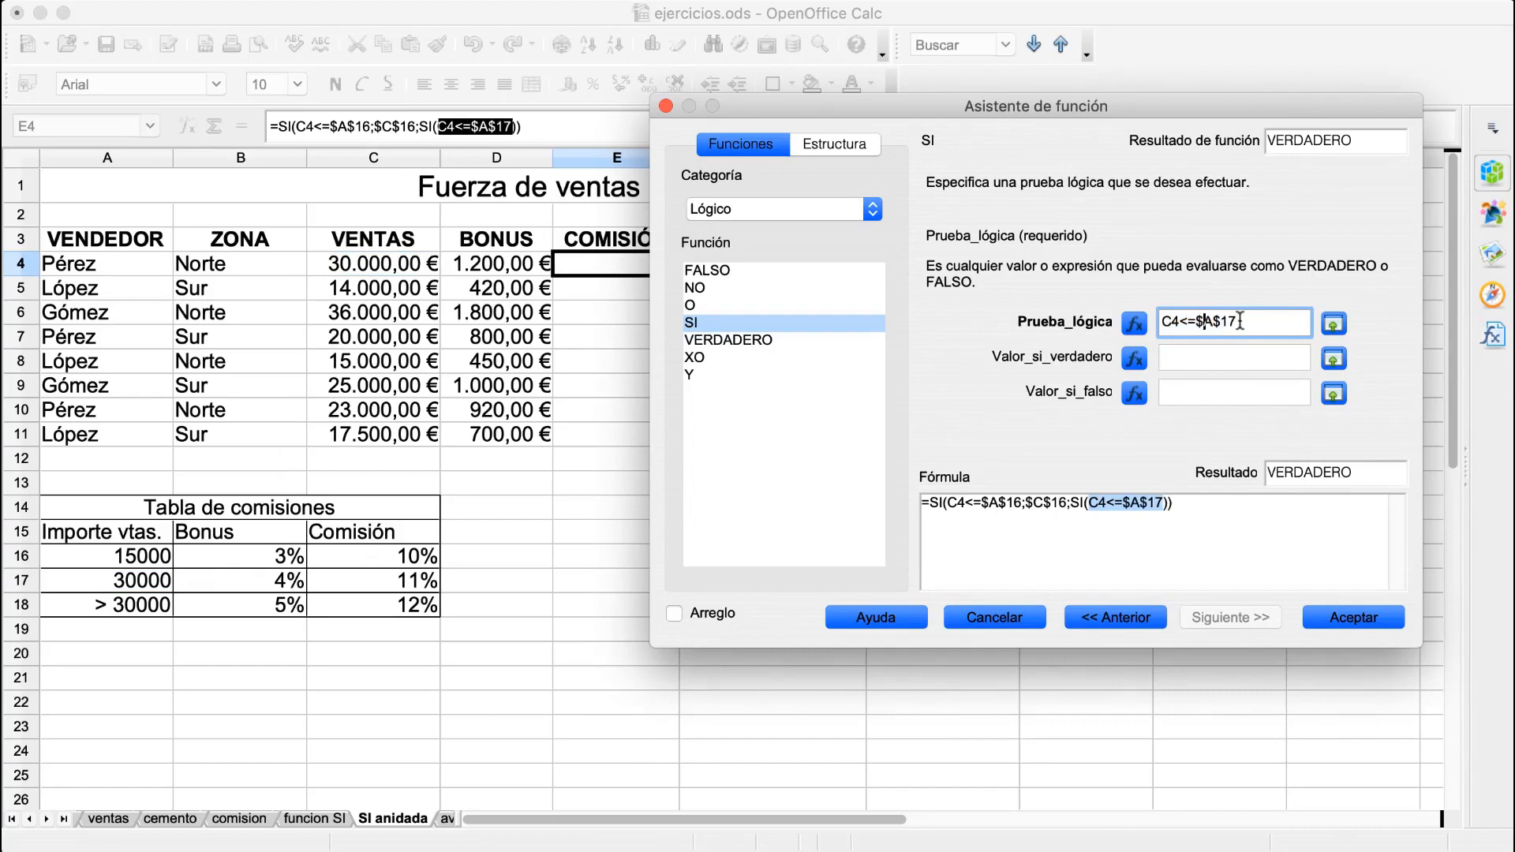
Step: Set the nested SI function's value if true to the absolute reference $C$17
click(1201, 357)
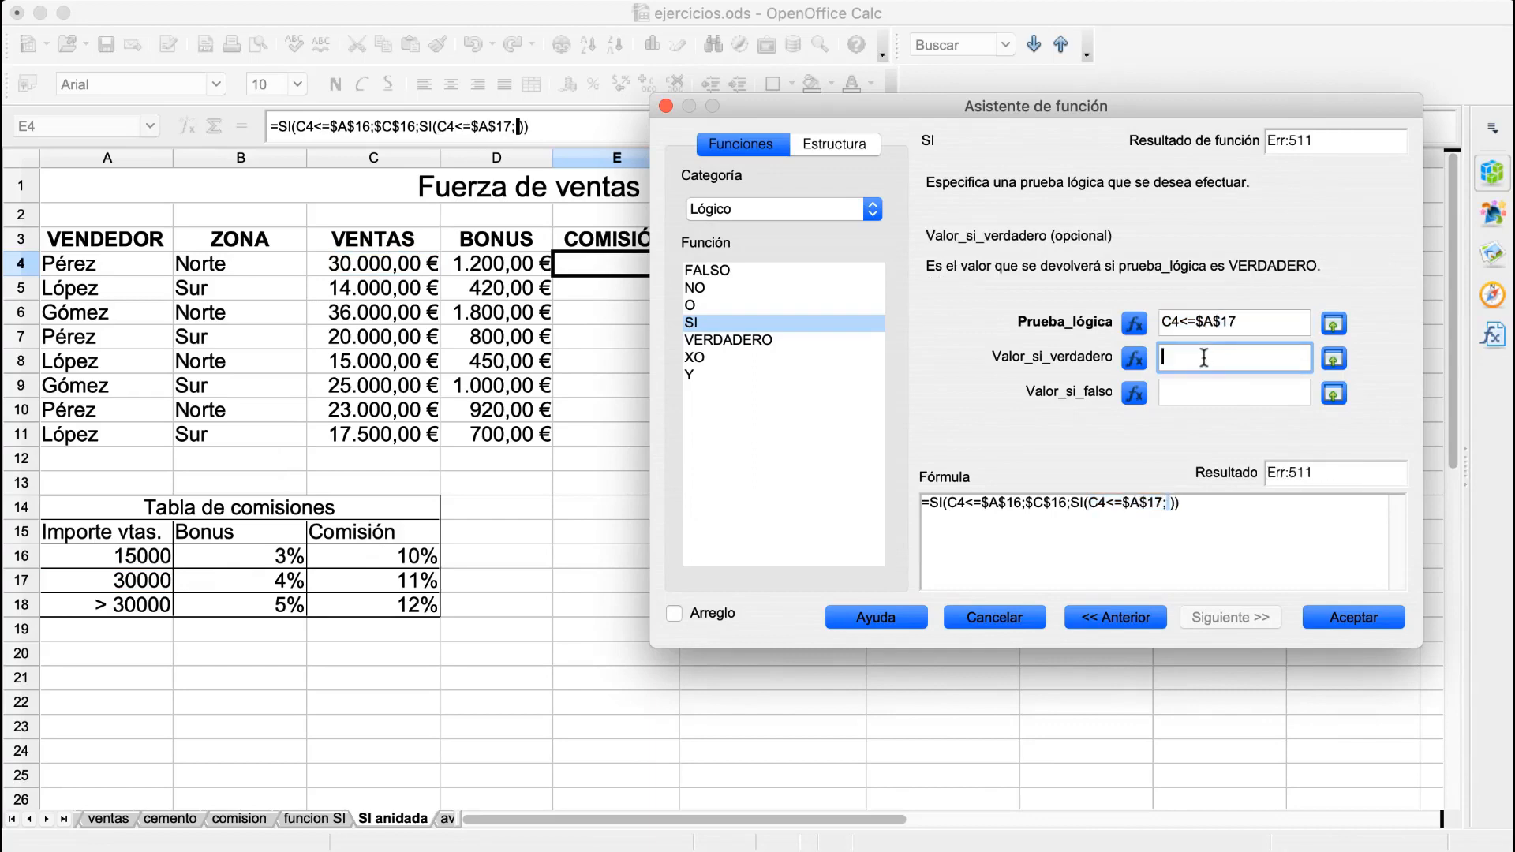
click(362, 579)
key(Left)
key(Left)
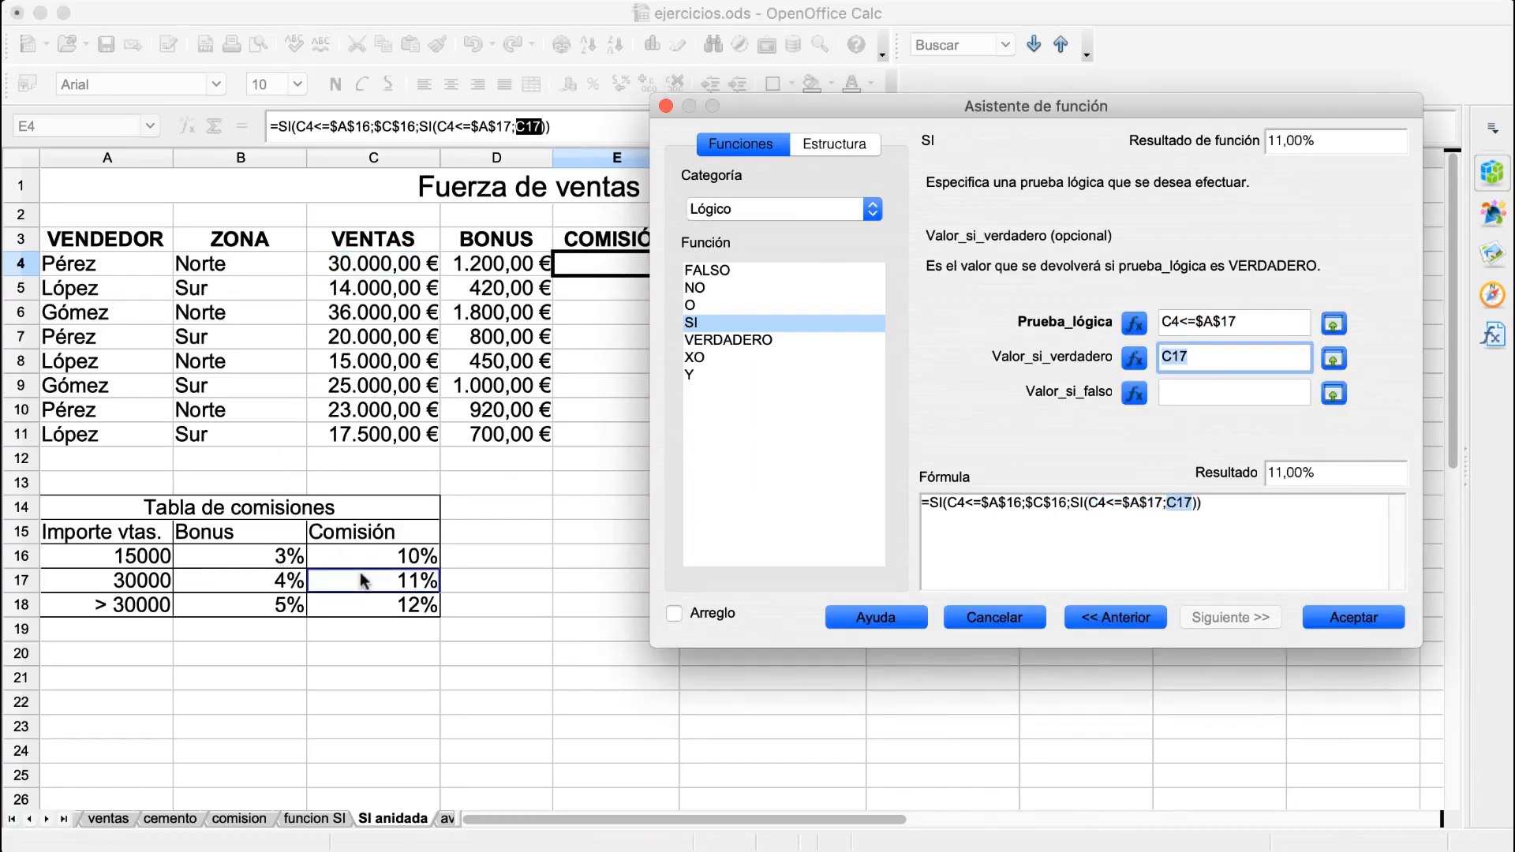
text($)
key(Left)
key(Left)
text($)
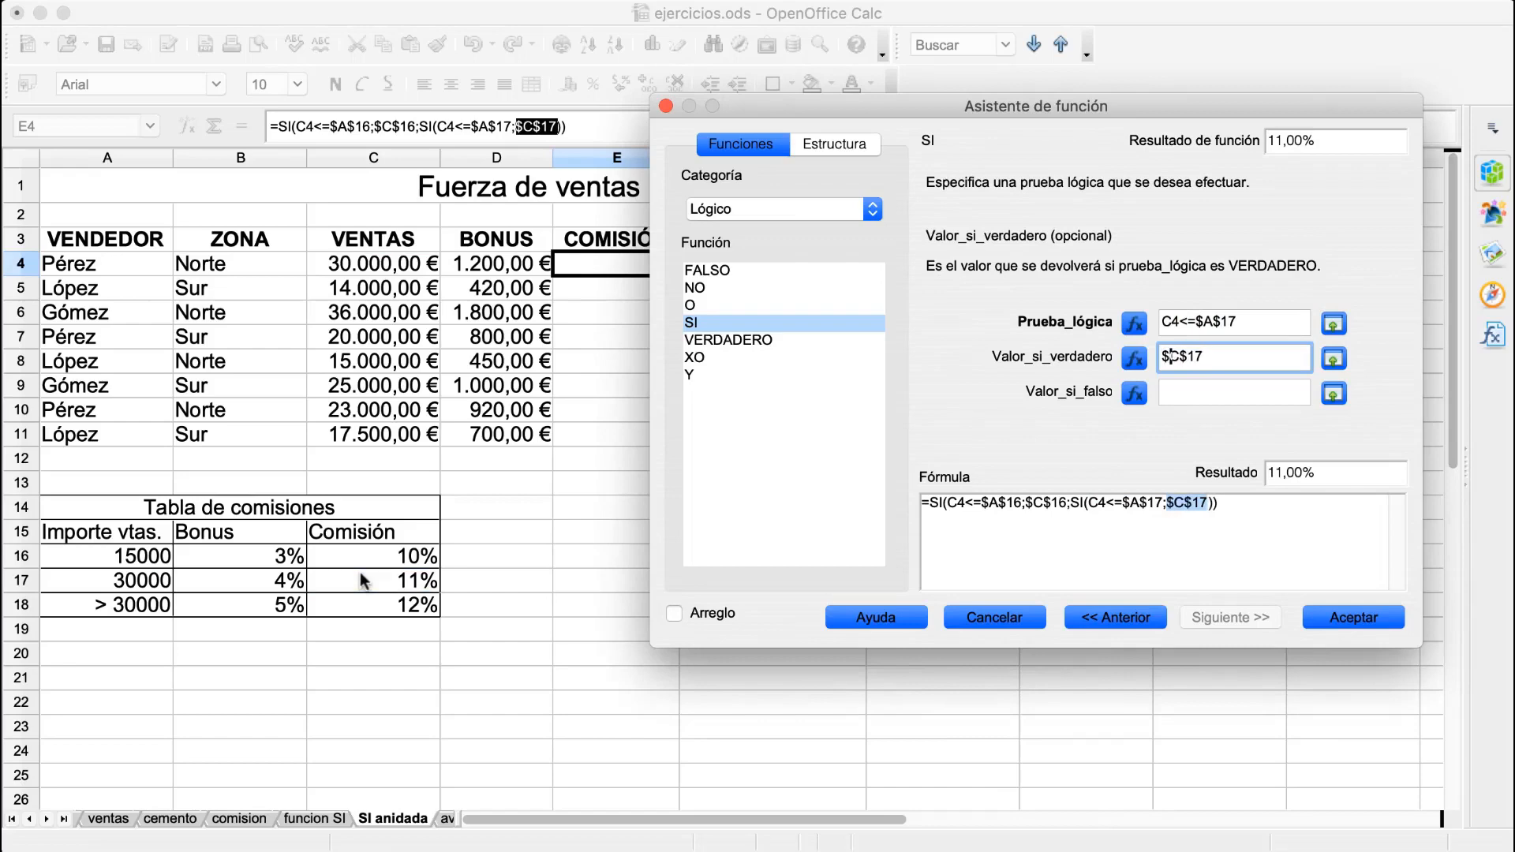
Step: Set the nested SI function's value if false to the absolute reference $C$18 and accept the formula
click(1188, 383)
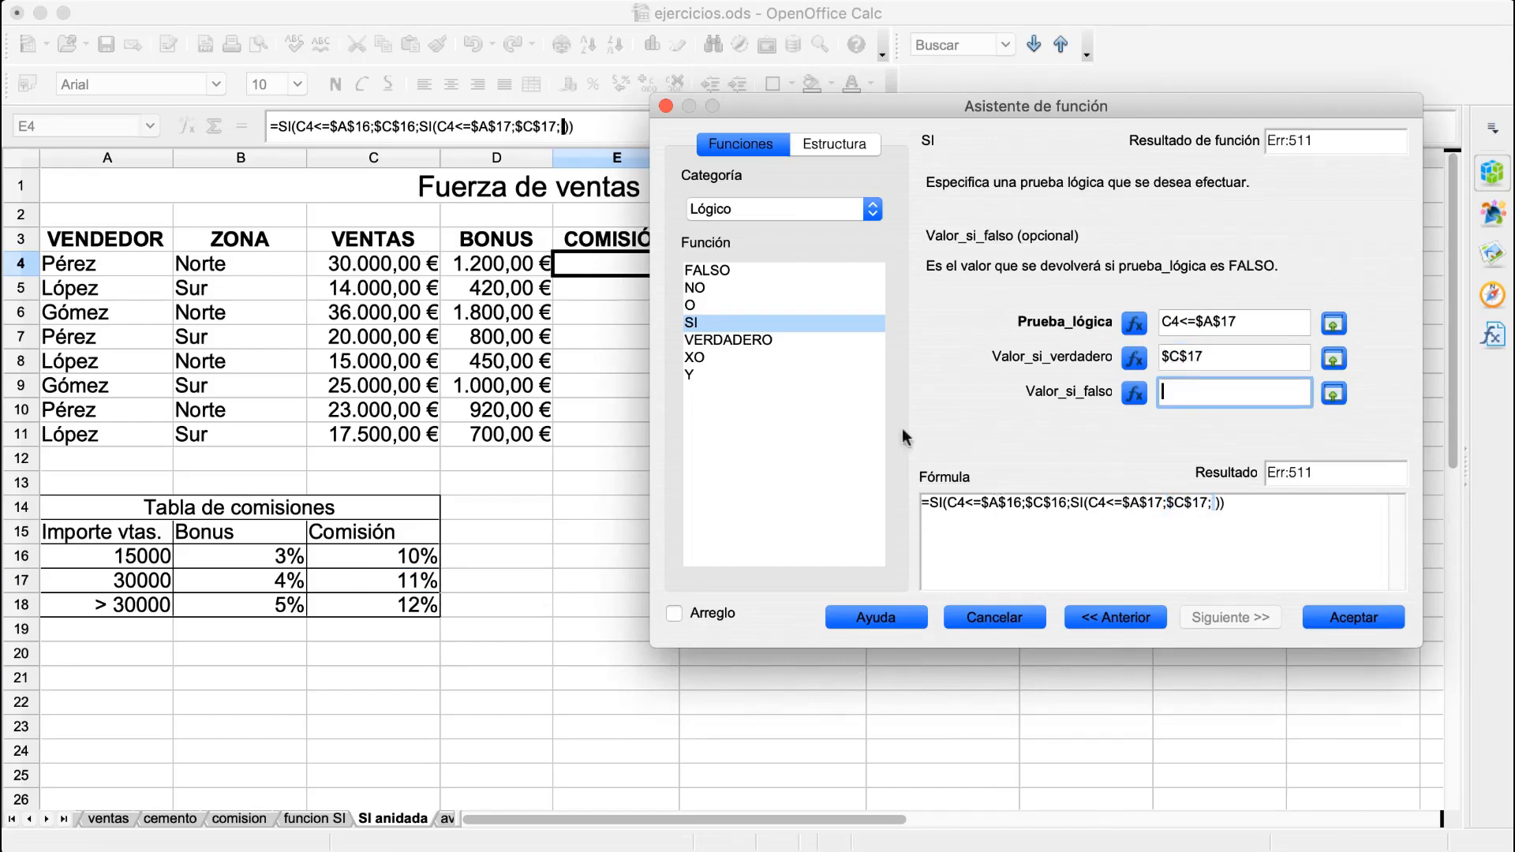
click(409, 608)
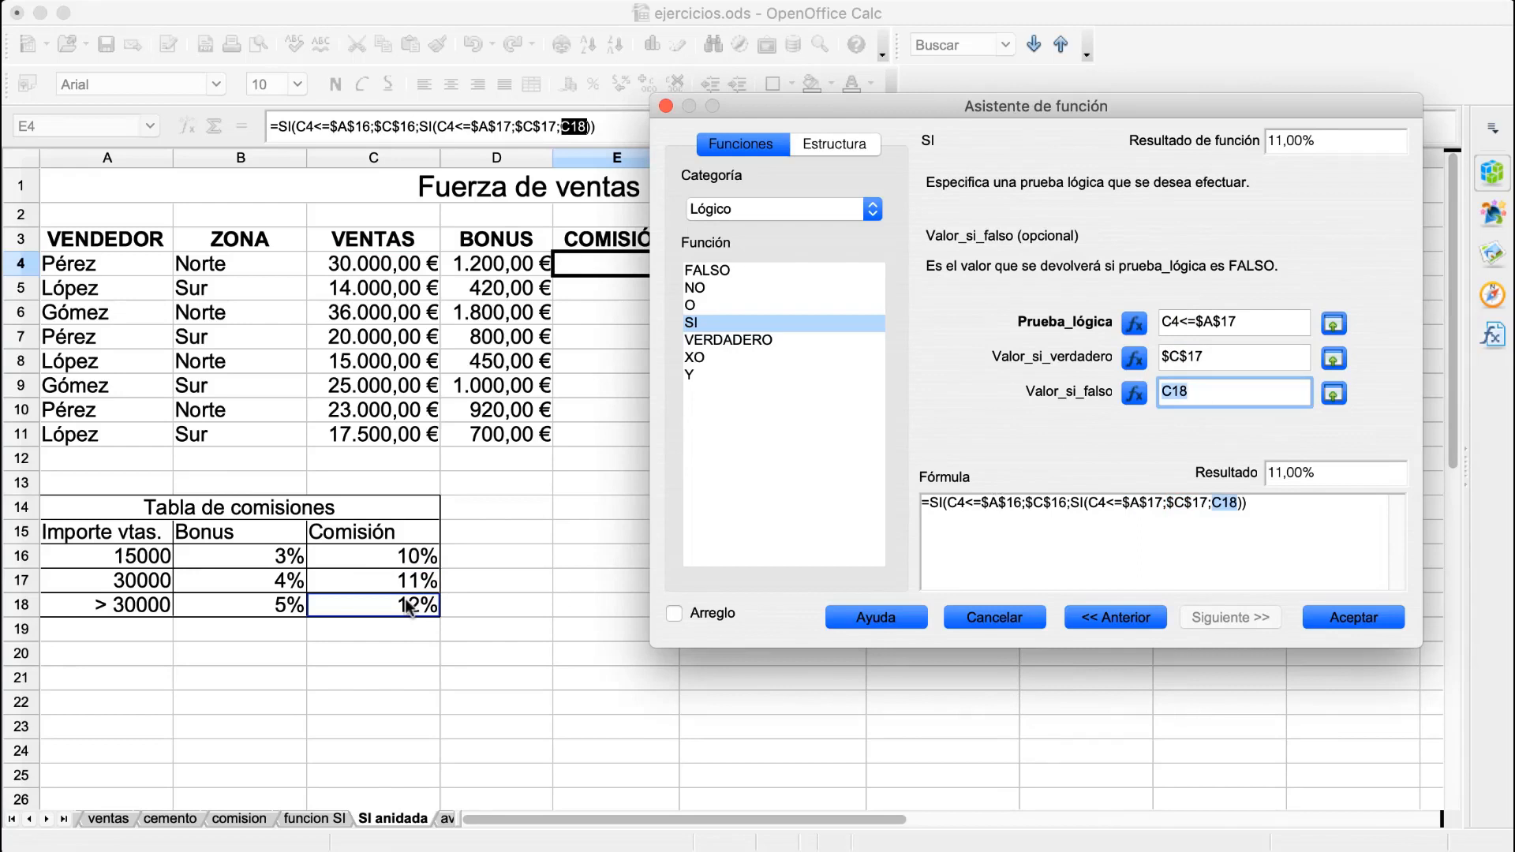
click(1217, 398)
key(Home)
text($)
key(Right)
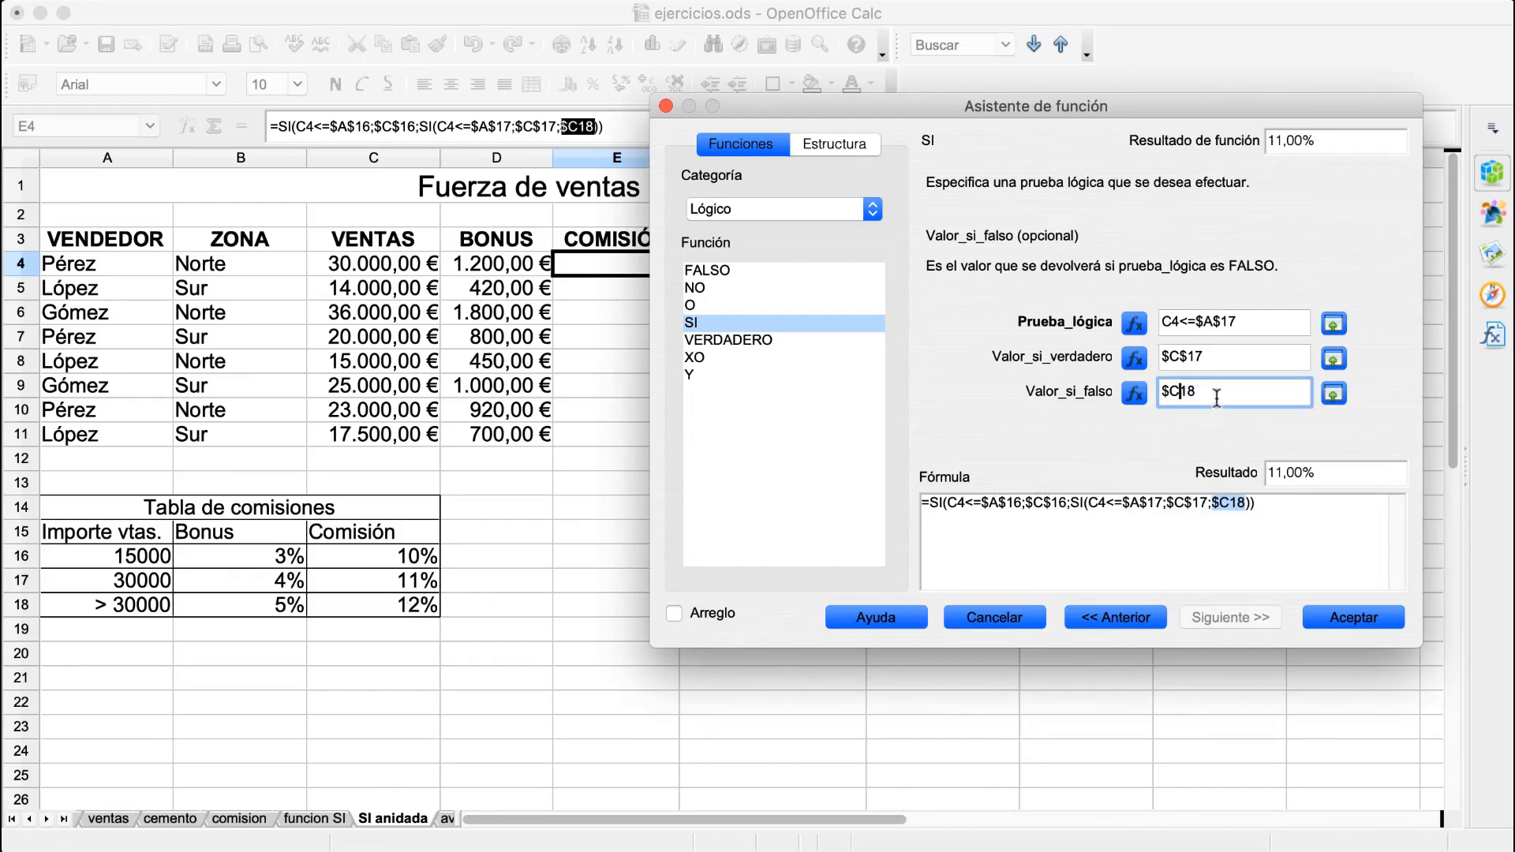
text($)
click(1357, 617)
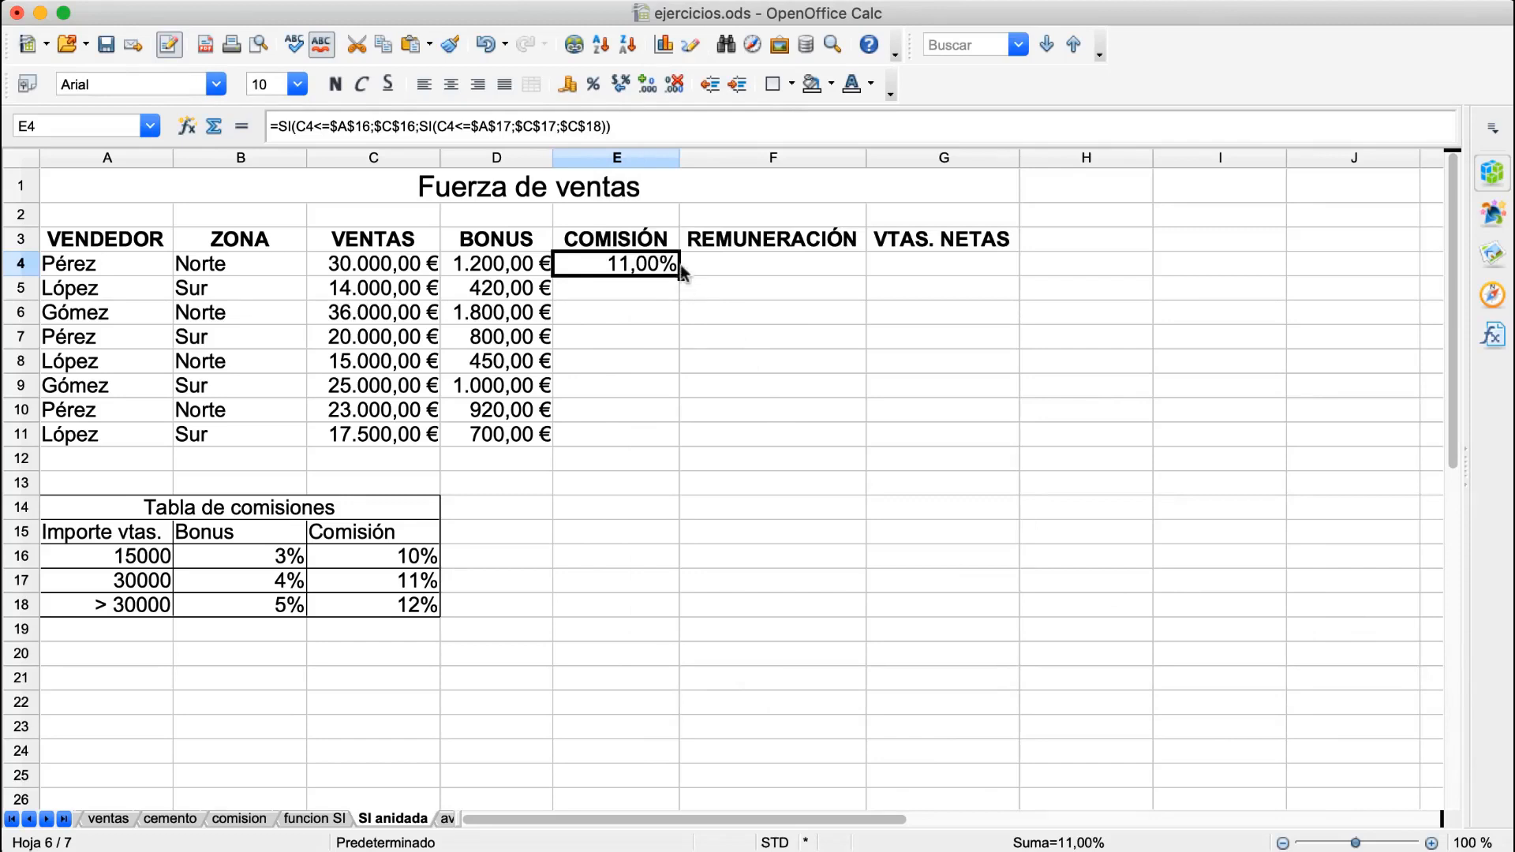
Step: Fill the commission percentage formula from E4 down to E11
click(646, 133)
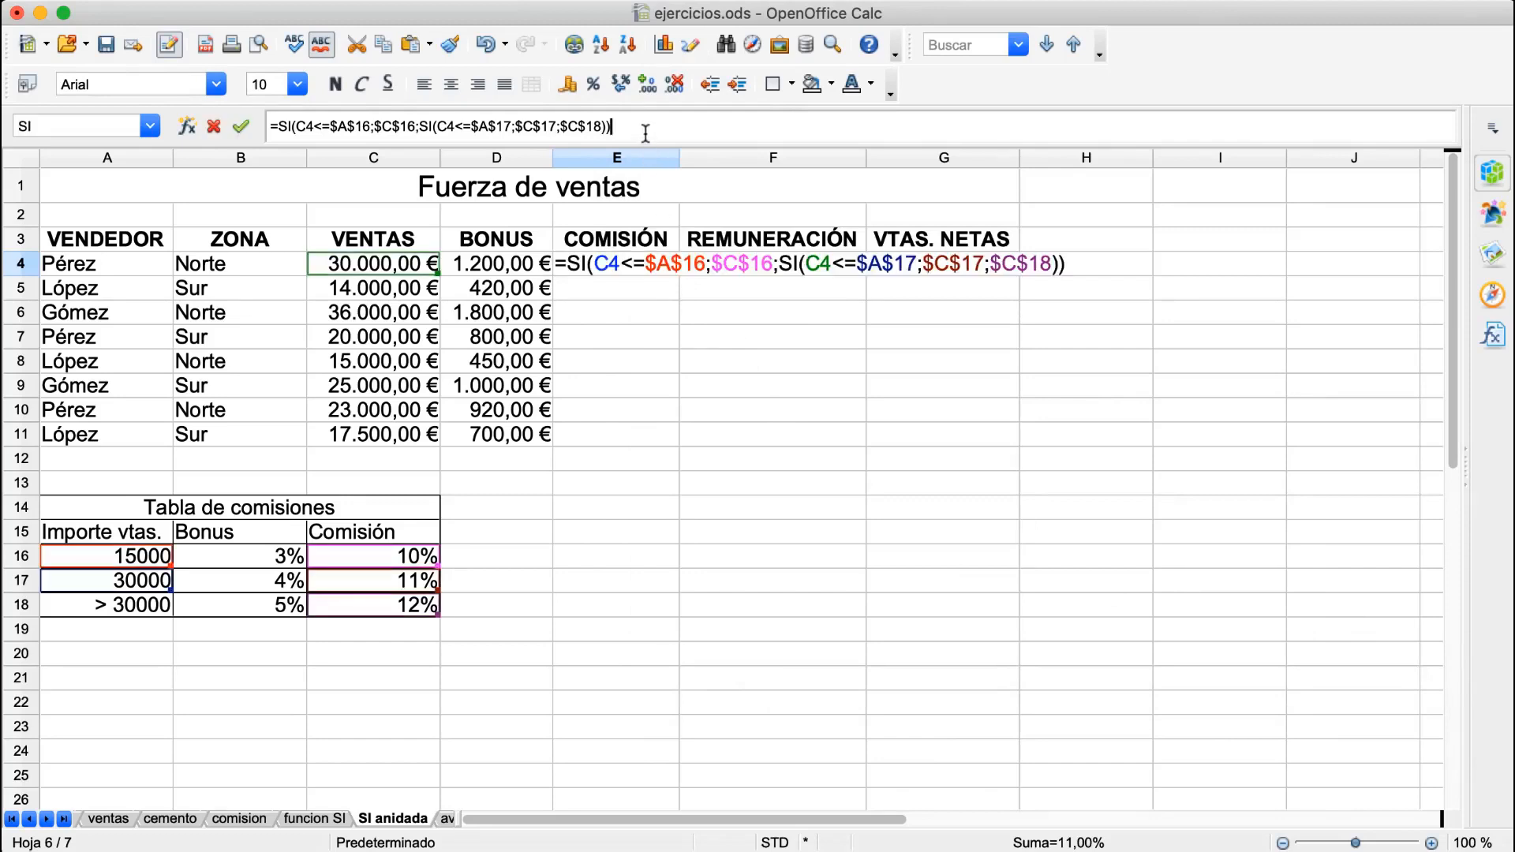
key(Escape)
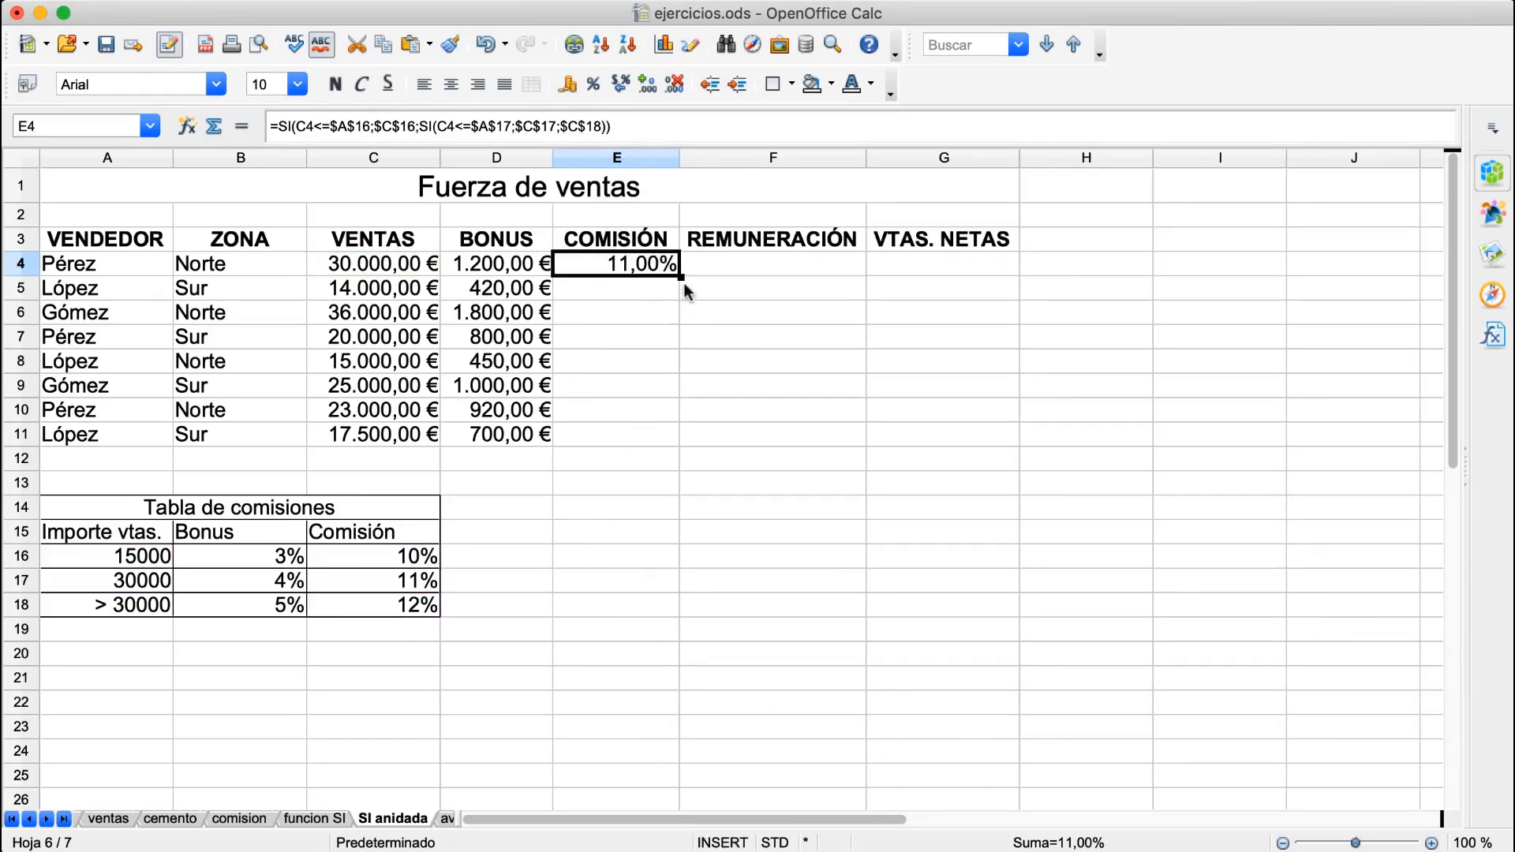
drag(680, 277, 670, 439)
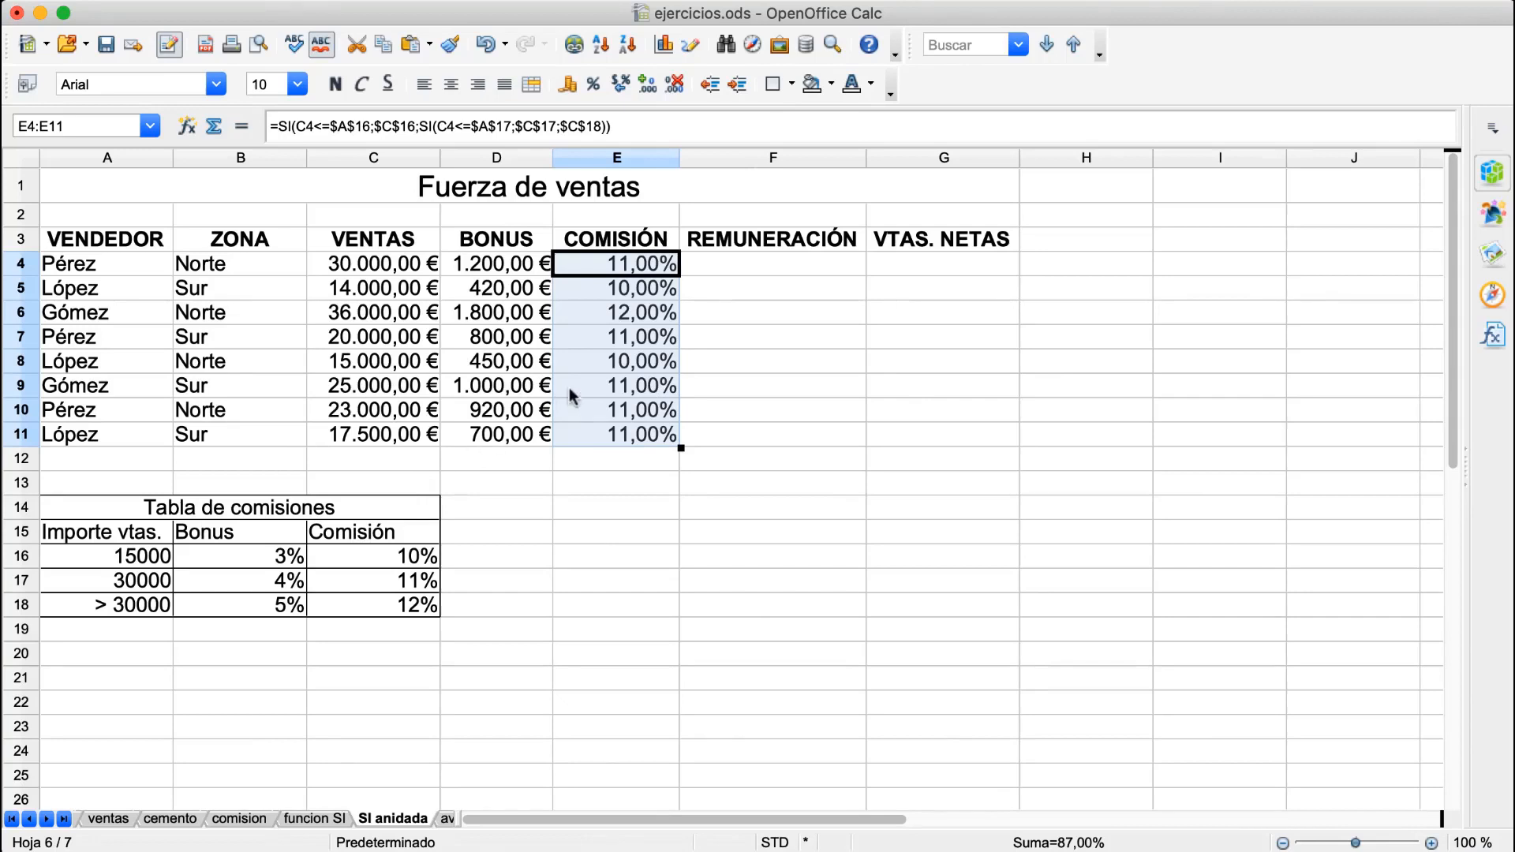
Step: Multiply the nested SI formula in E4 by the sales in C4 and fill it down to E11
click(647, 134)
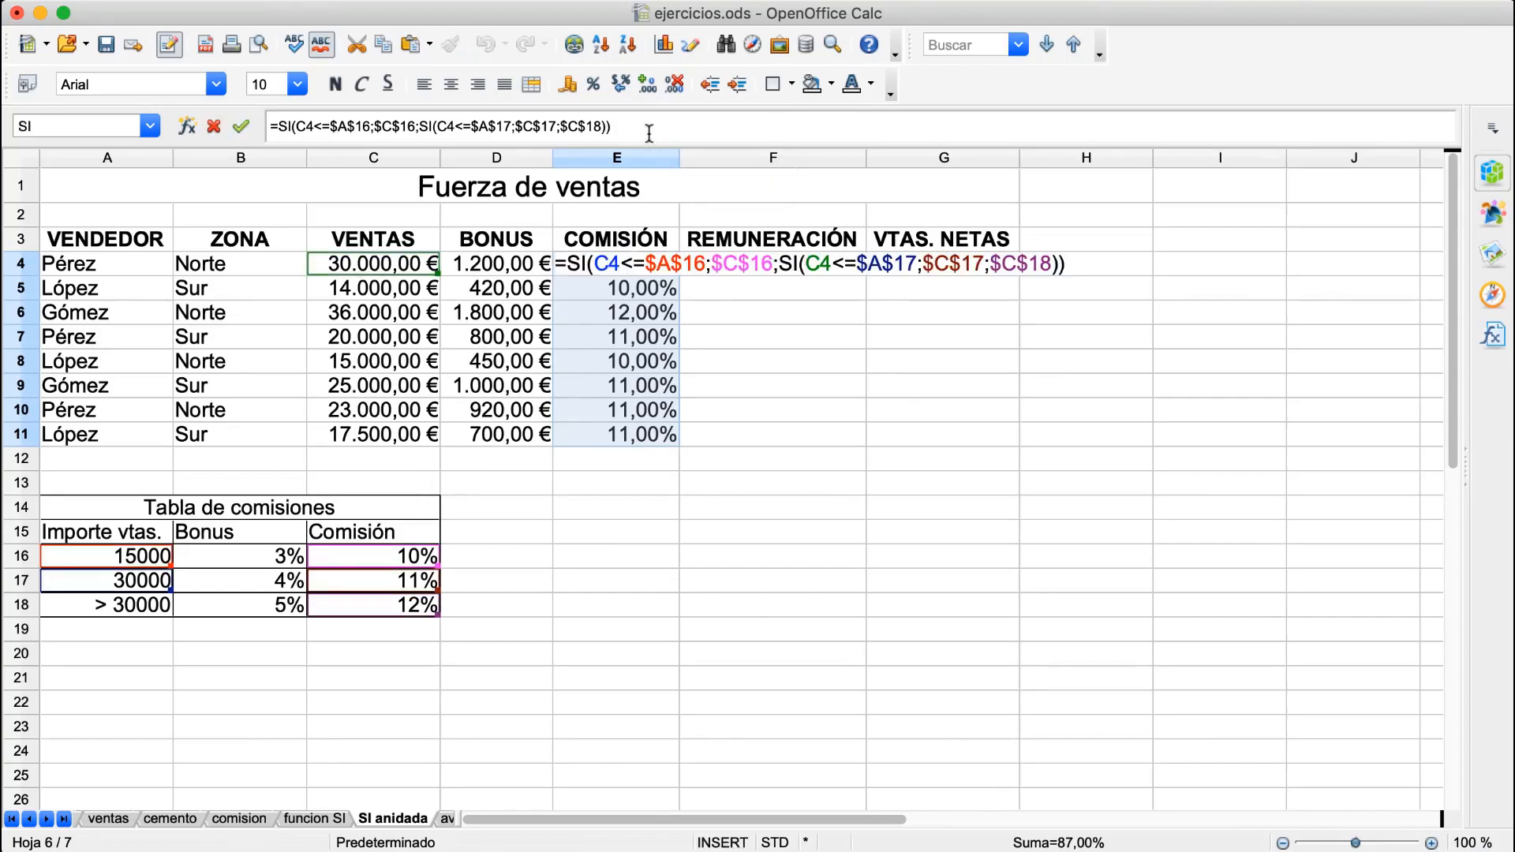
text(*)
click(389, 264)
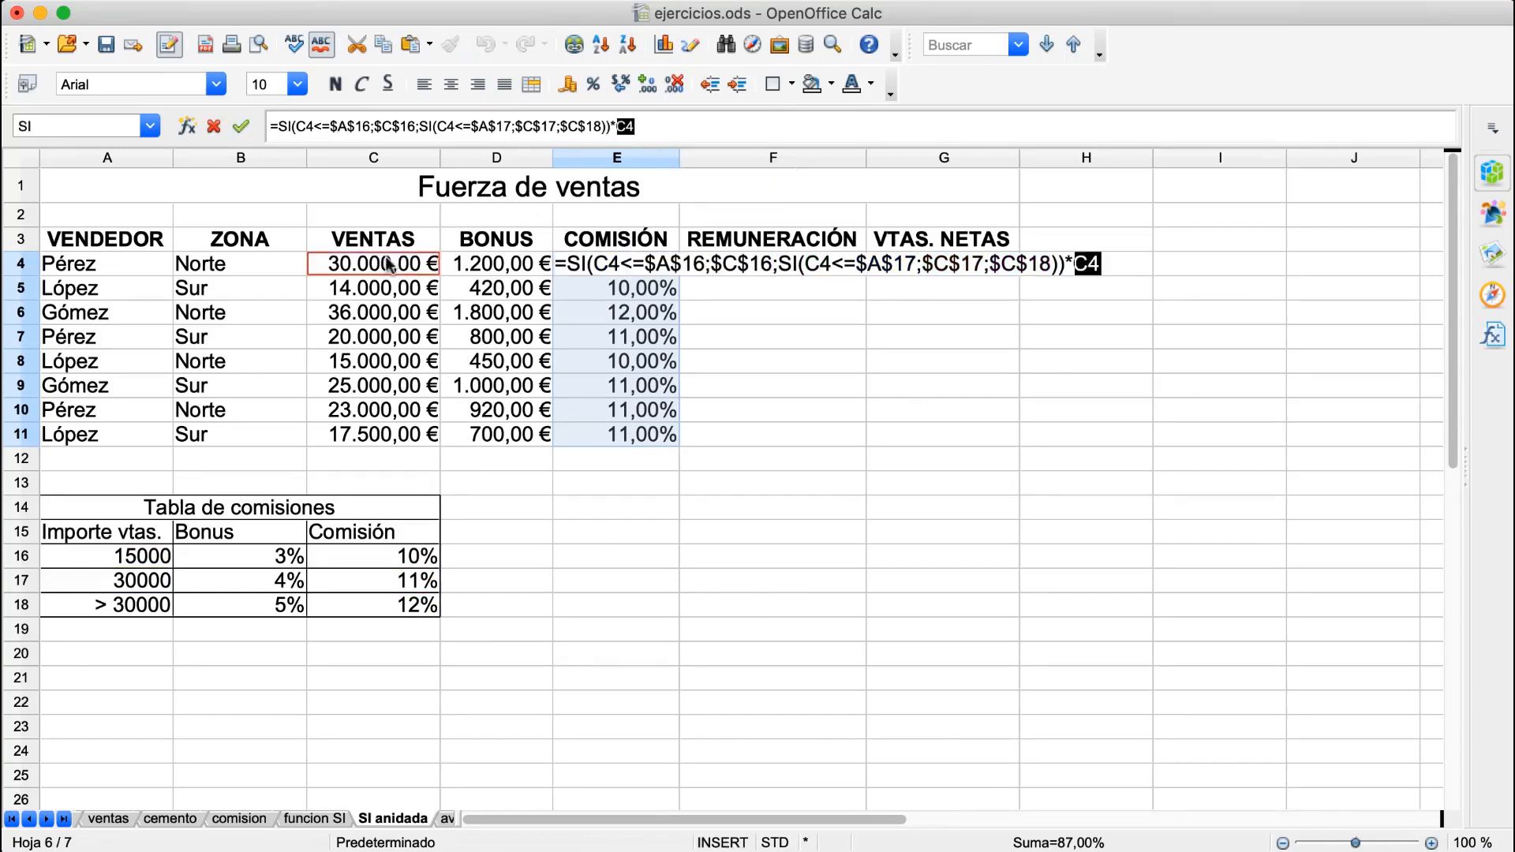
key(Return)
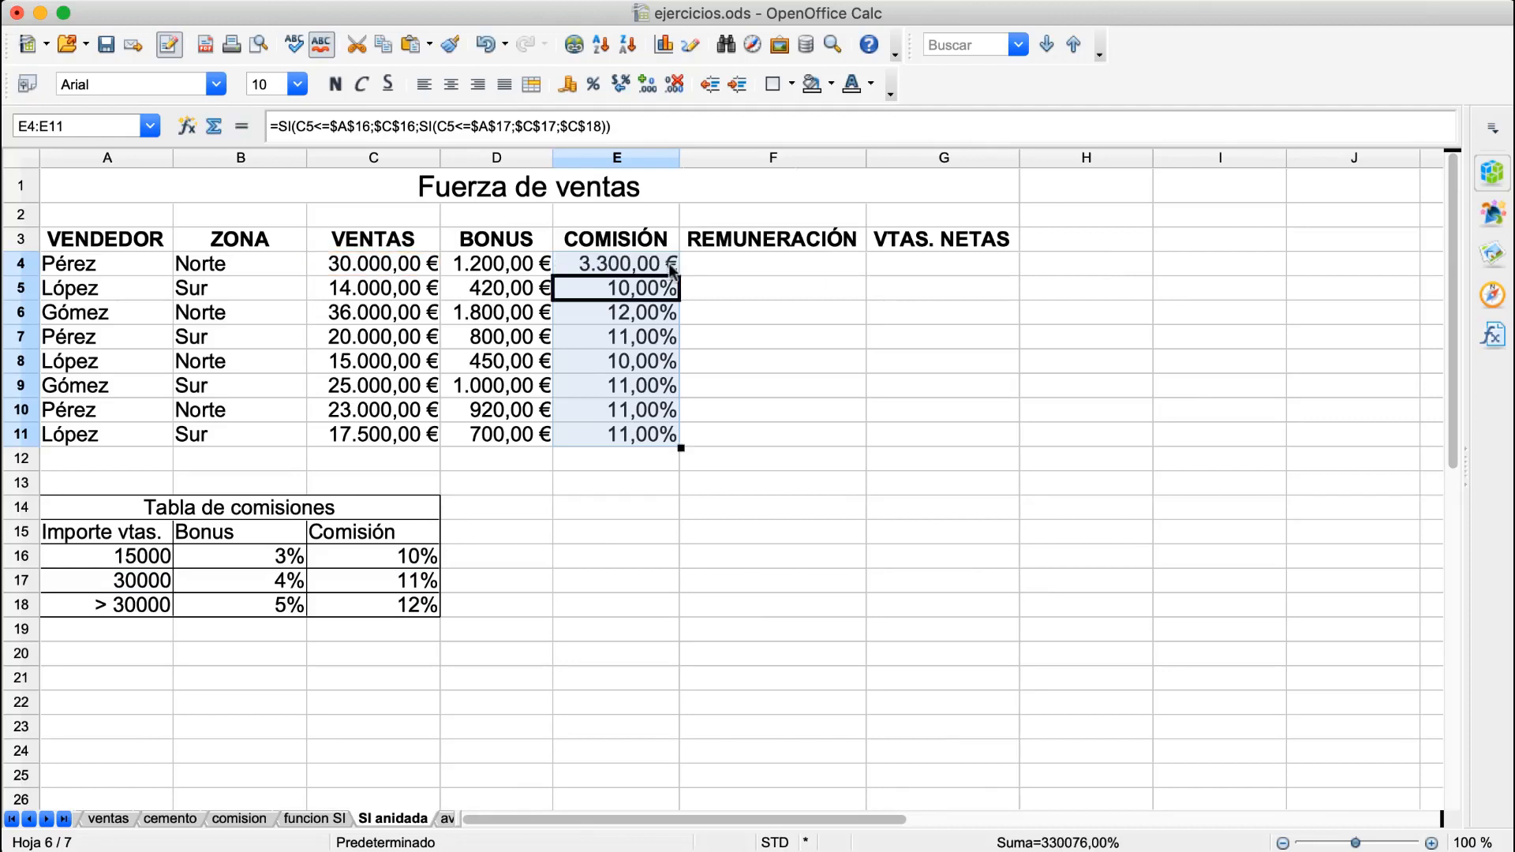
click(644, 264)
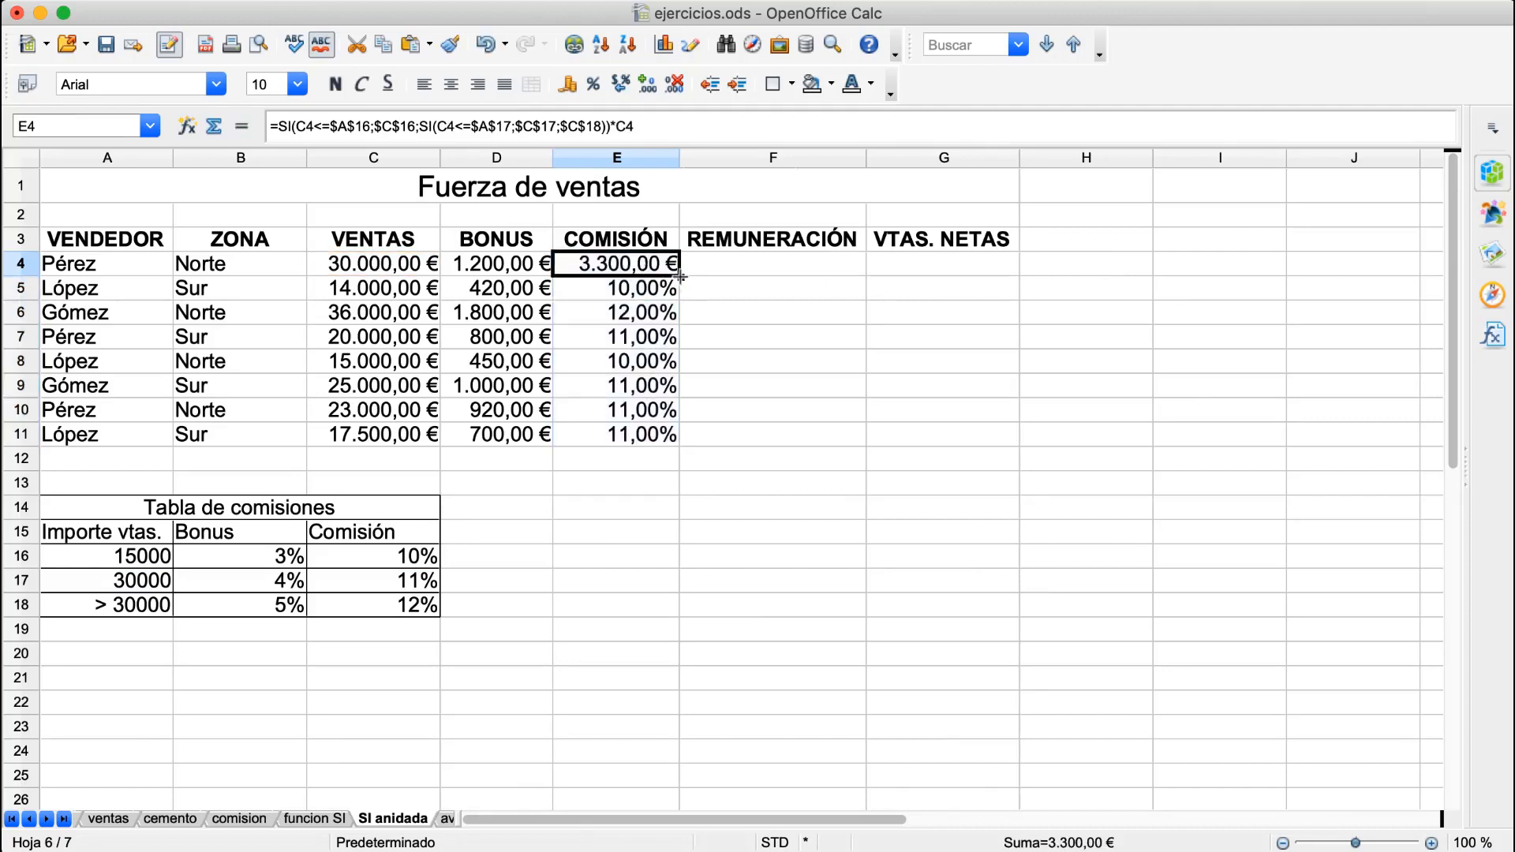
drag(679, 276, 669, 442)
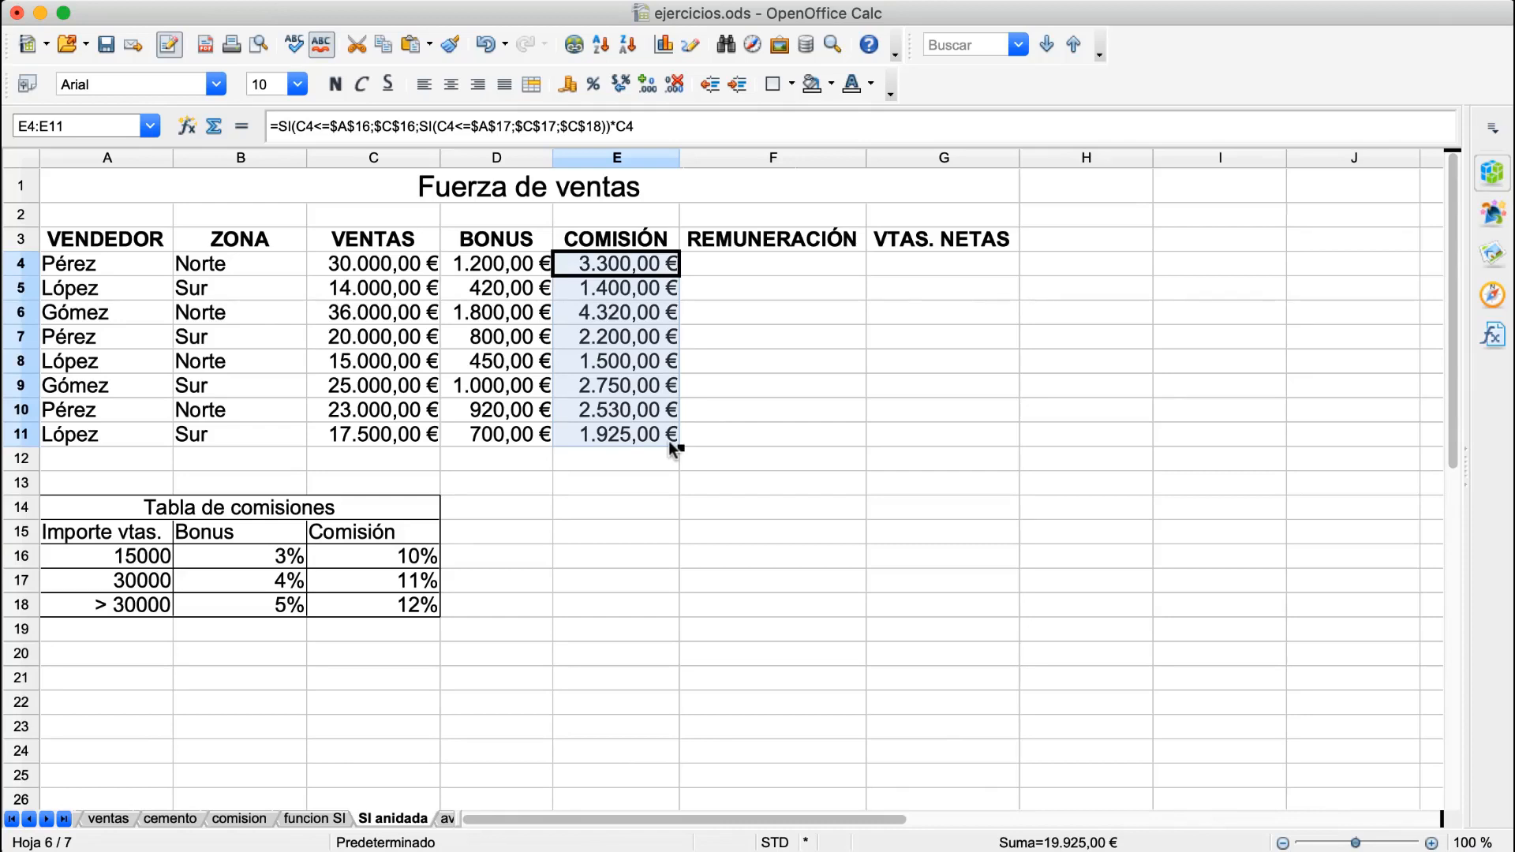
Step: Enter the formula =D4+E4 in cell F4 of the REMUNERACIÓN column
click(770, 261)
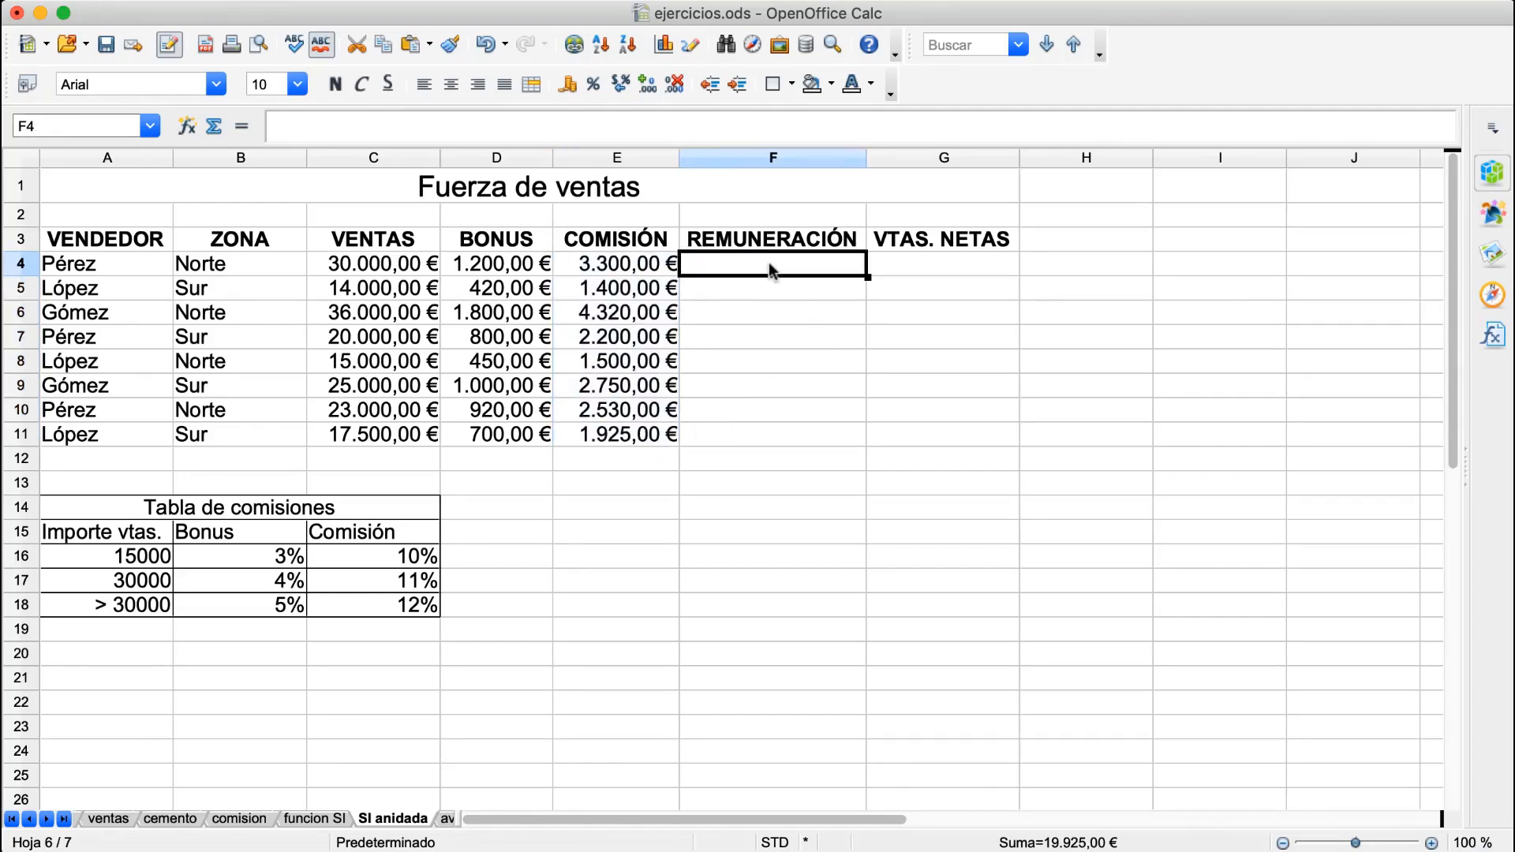
text(=)
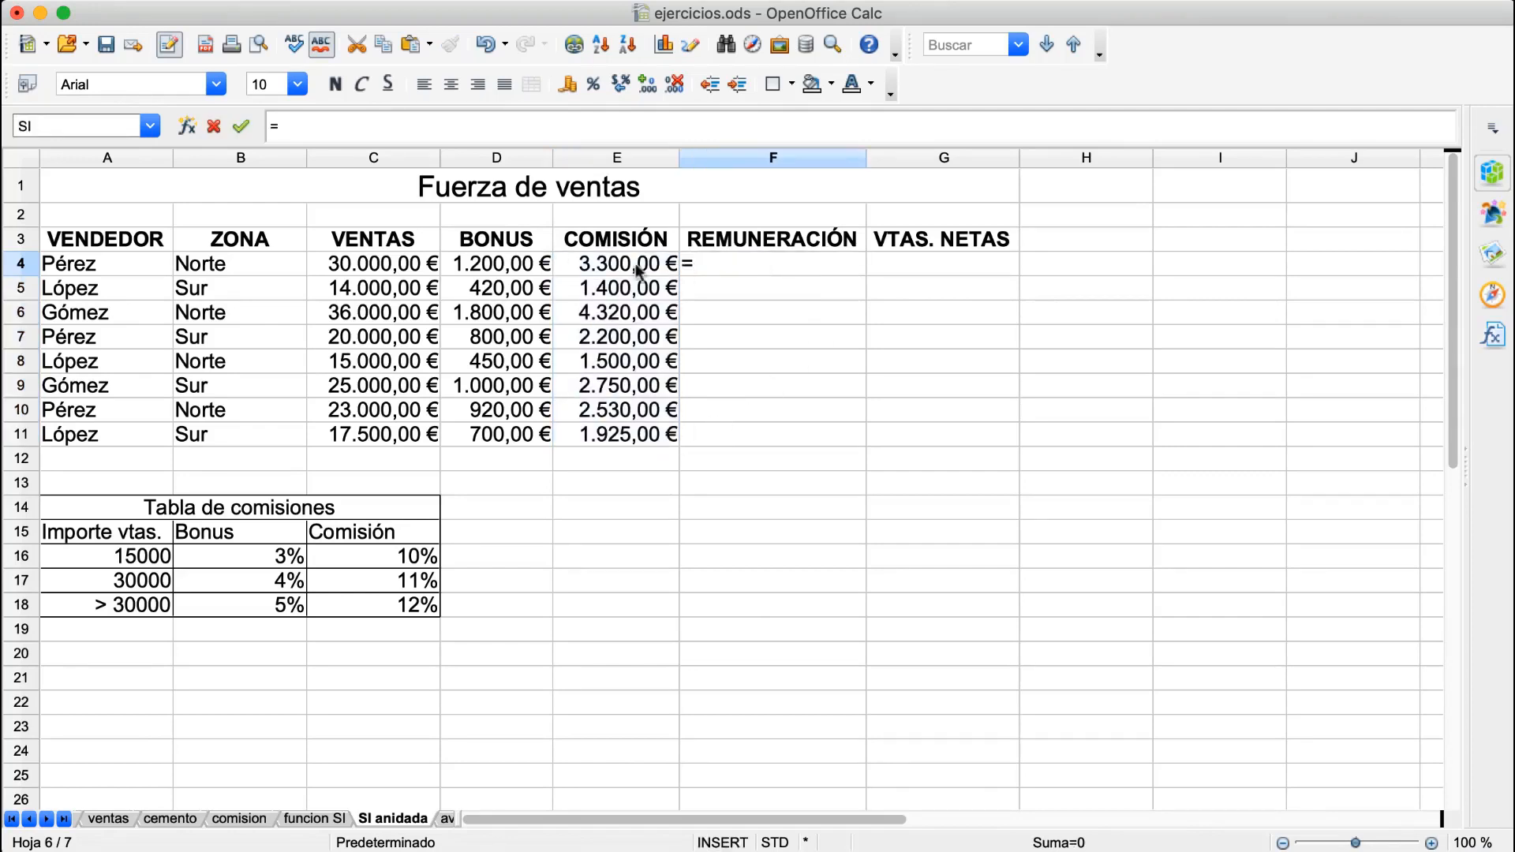
click(502, 268)
text(+)
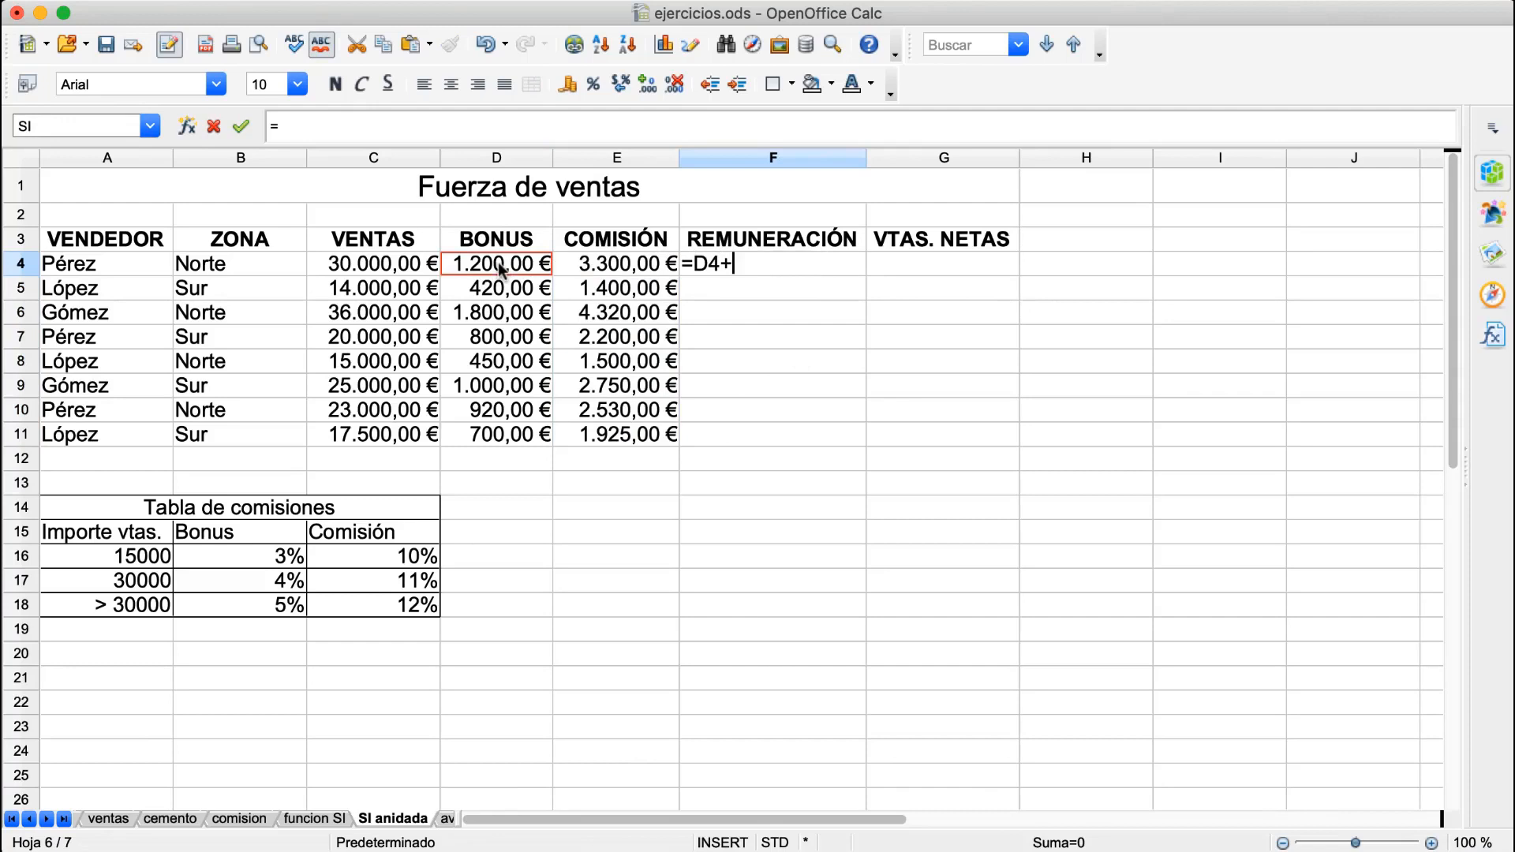
click(637, 267)
key(Return)
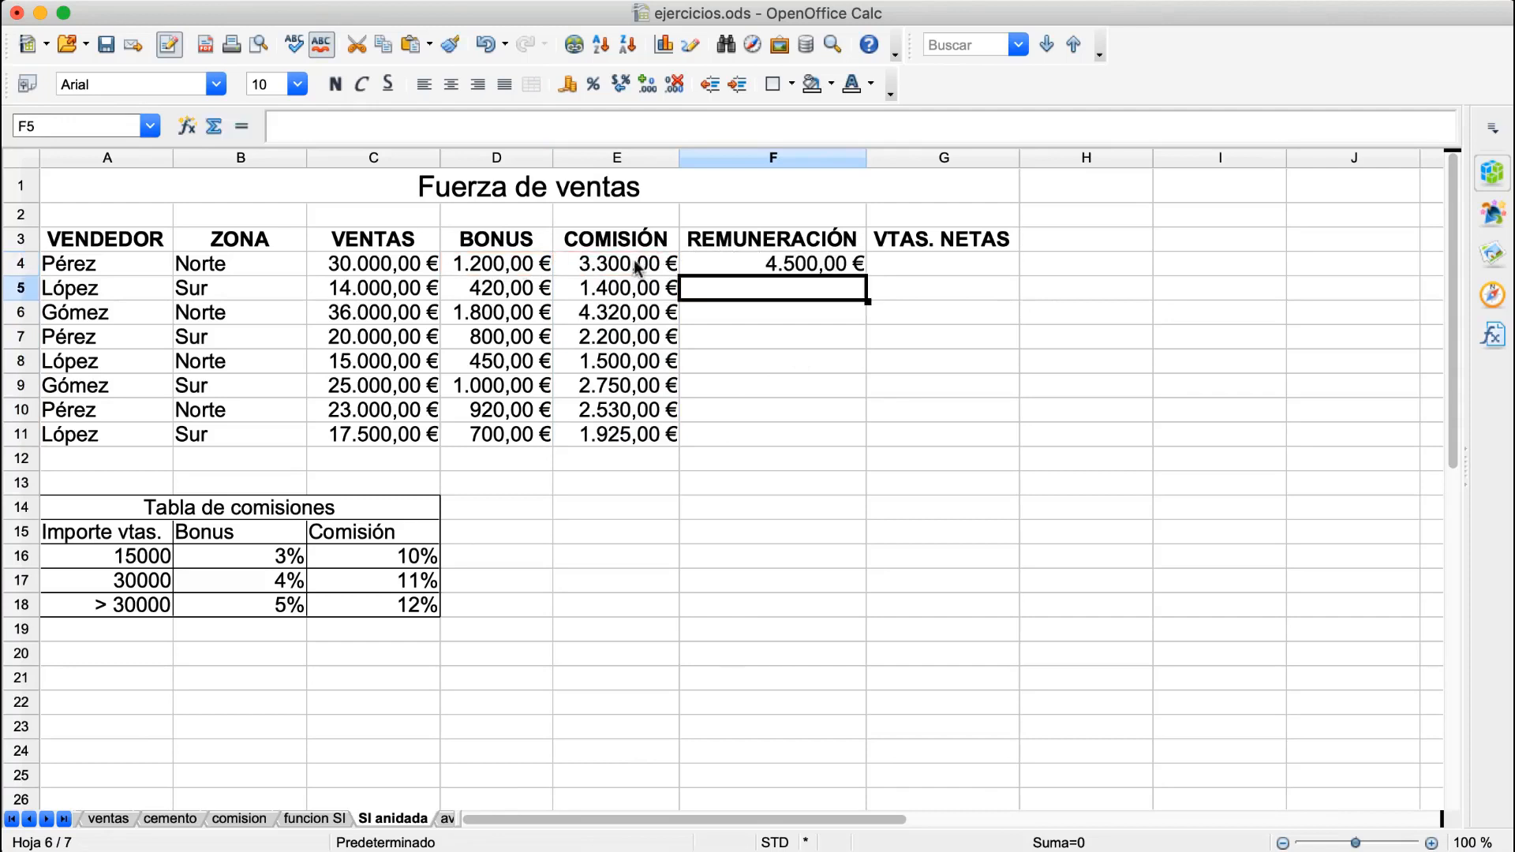
Step: Enter the formula =C4-F4 in cell G4 of the VTAS. NETAS column and fill F4:G4 down to row 11
click(945, 267)
text(=)
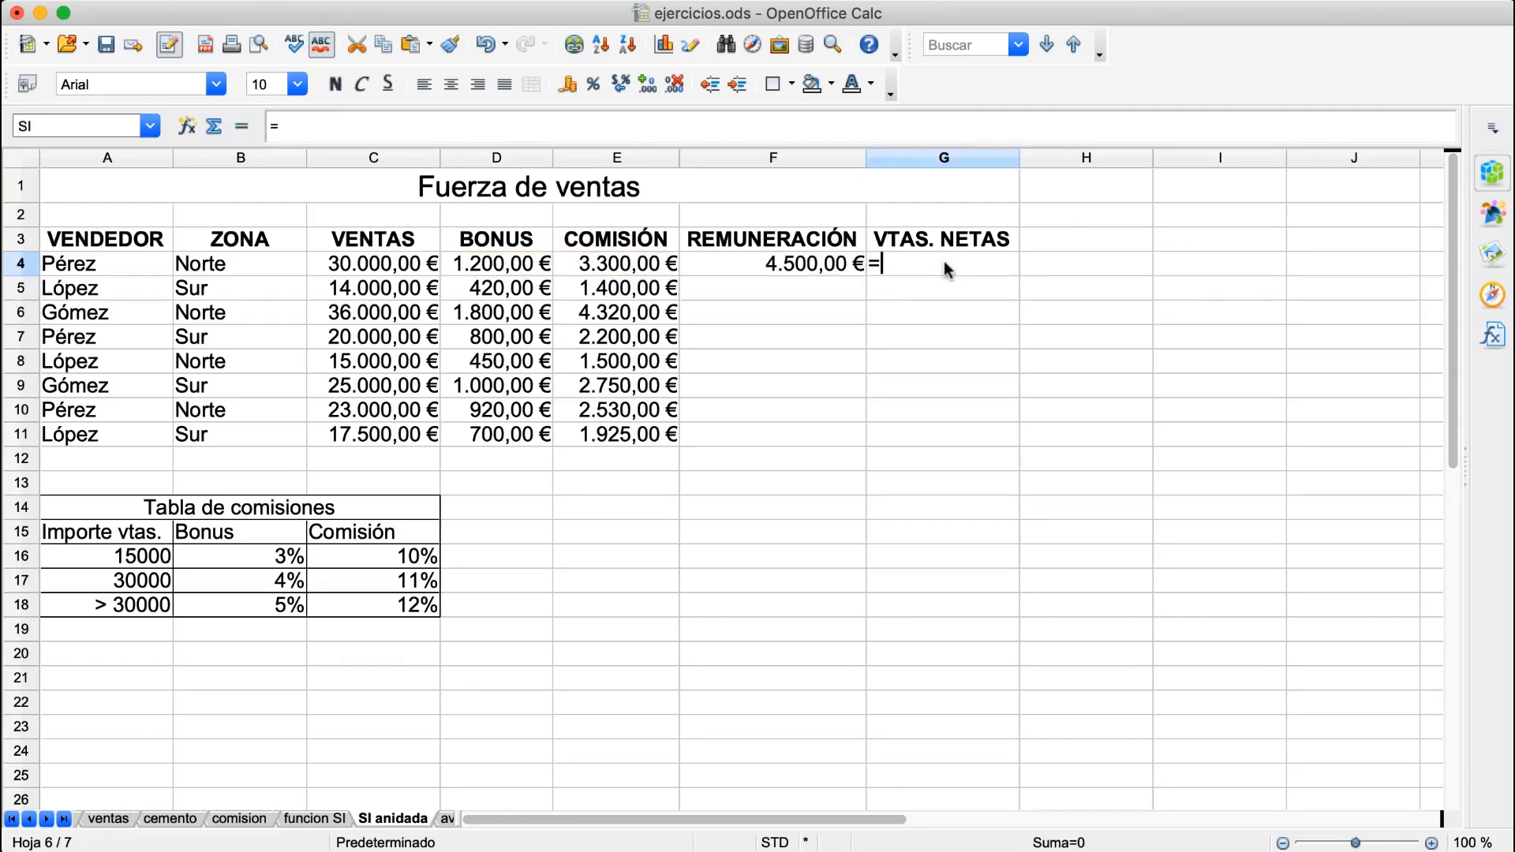
click(386, 265)
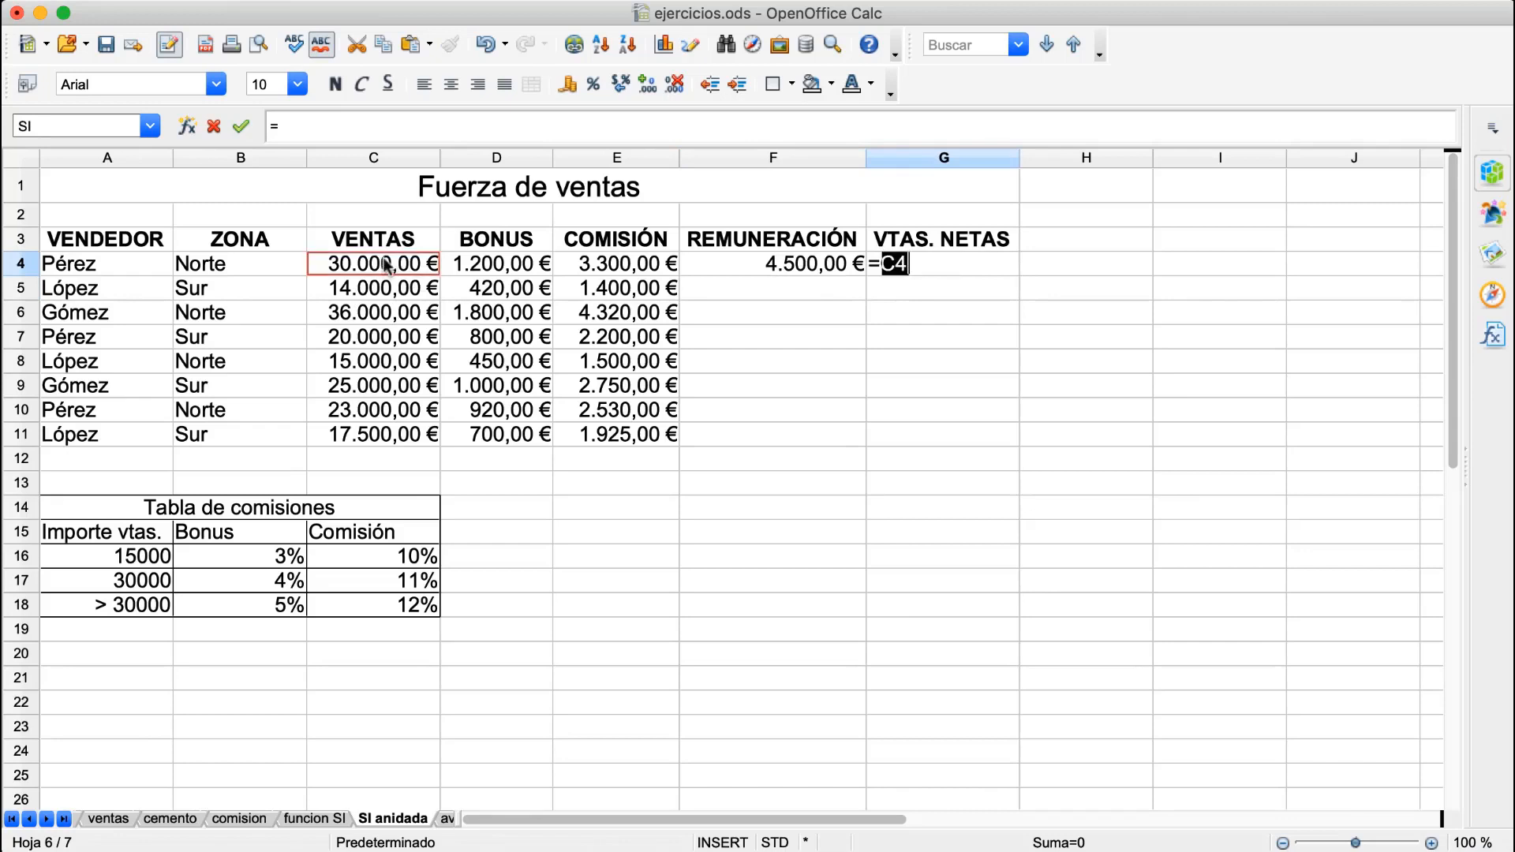
text(-)
click(730, 265)
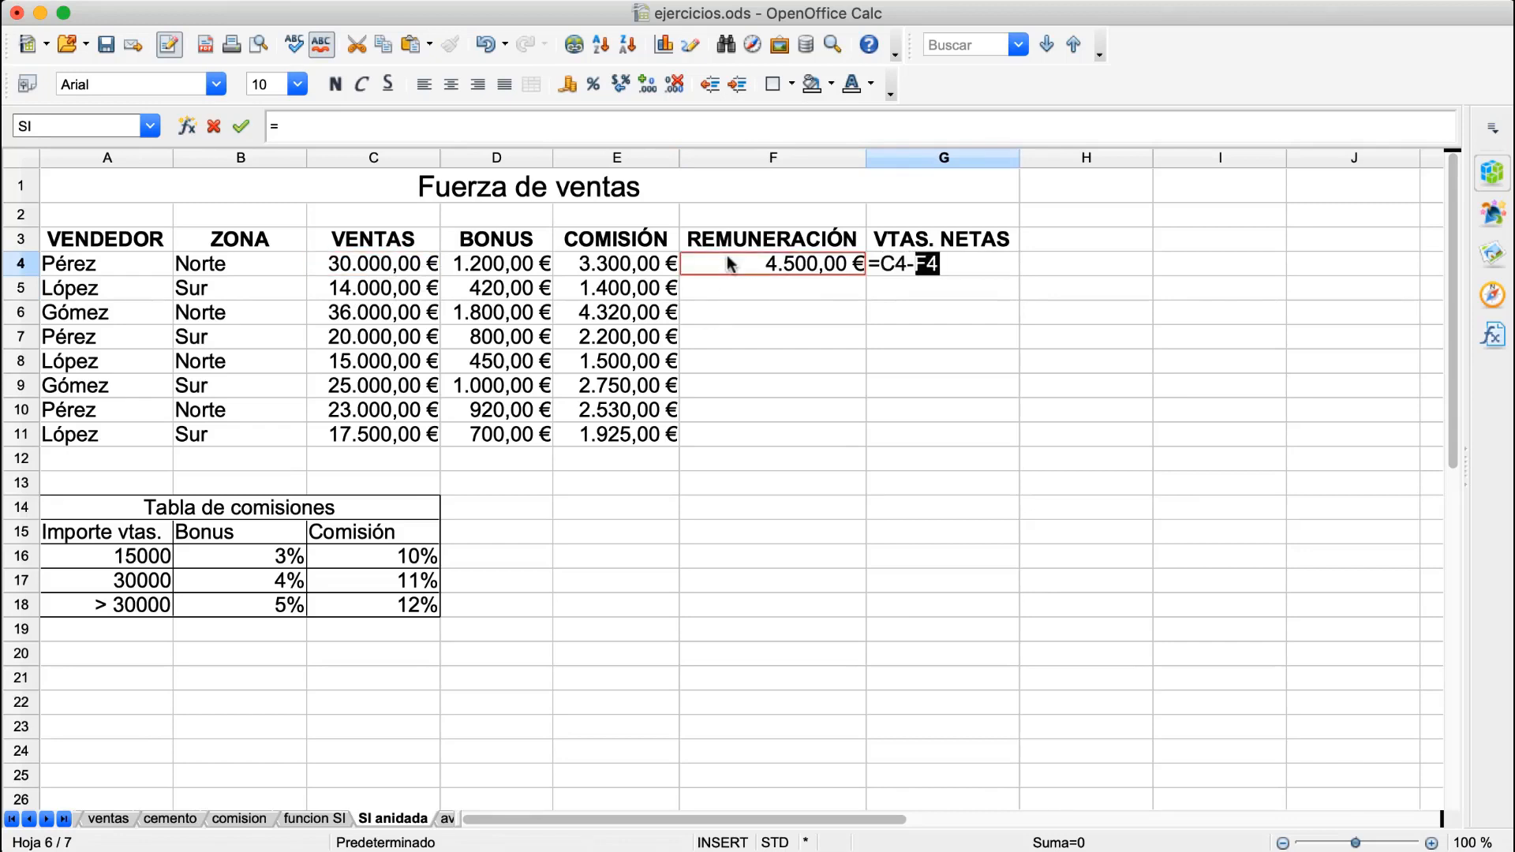
key(Return)
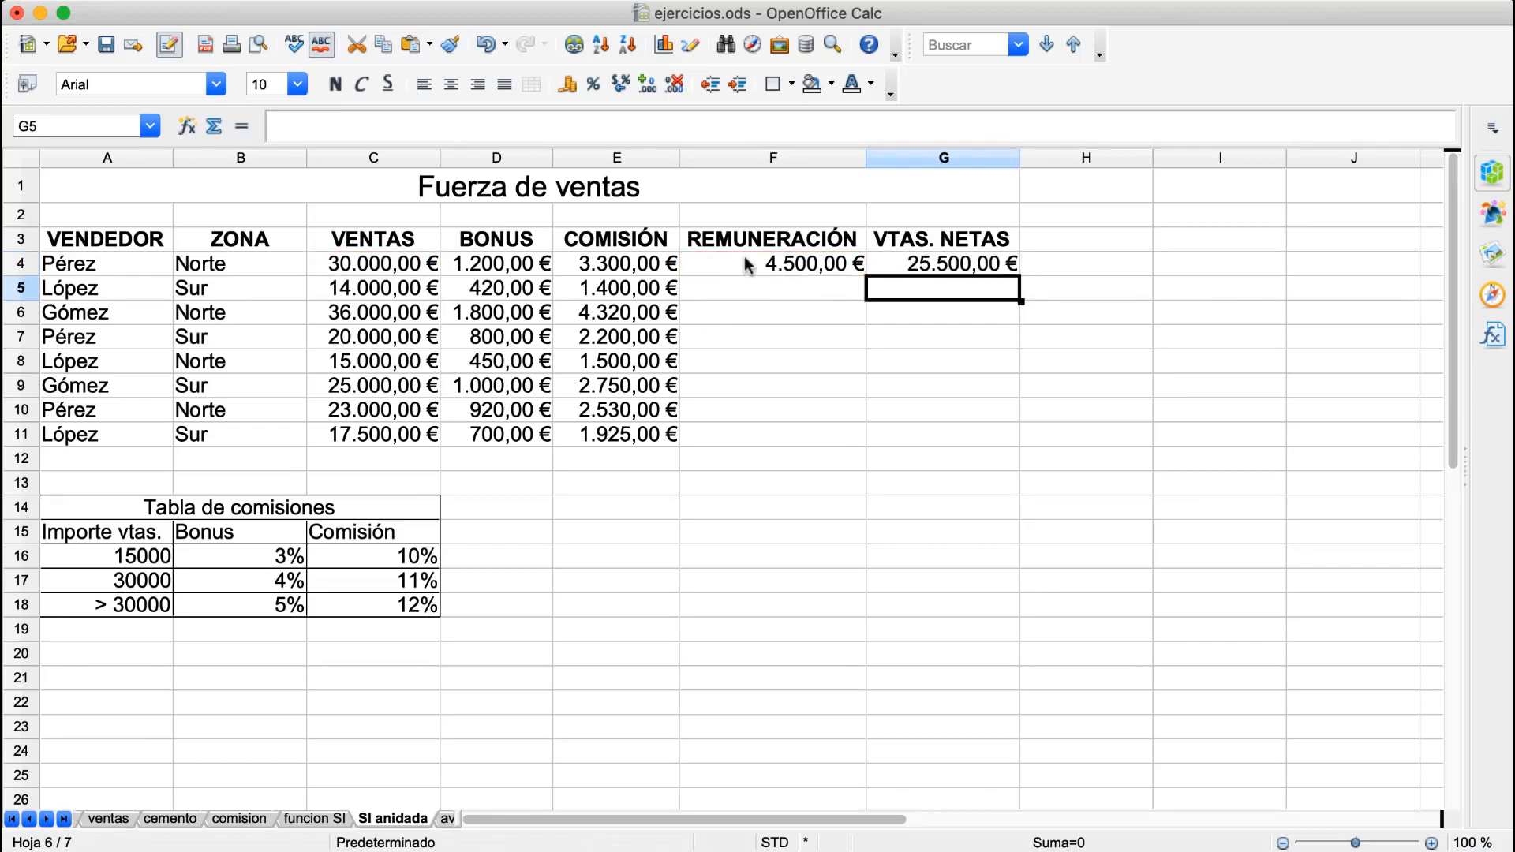
drag(746, 267, 1010, 448)
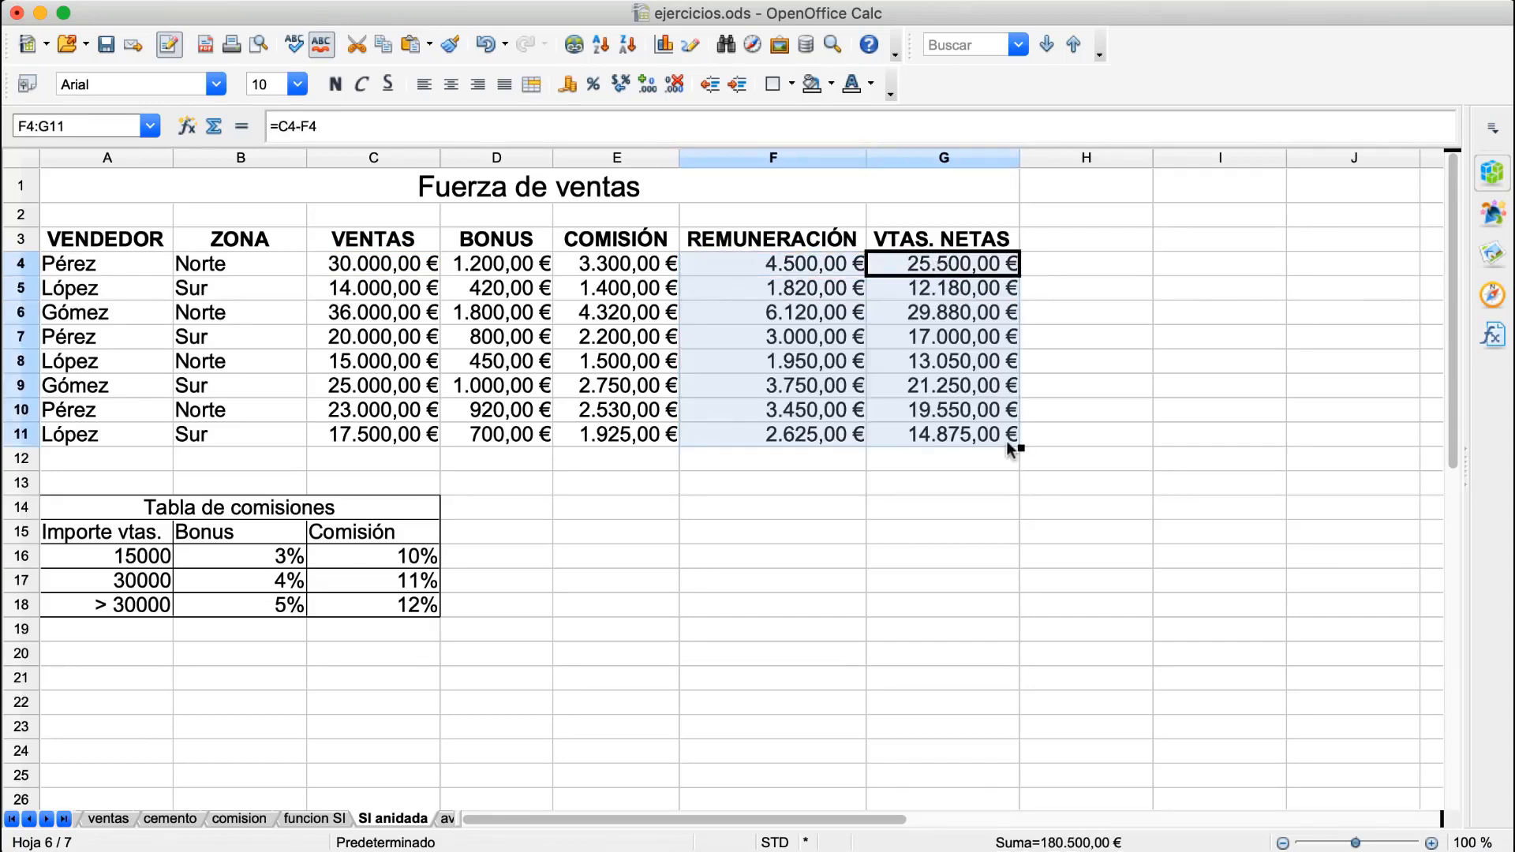